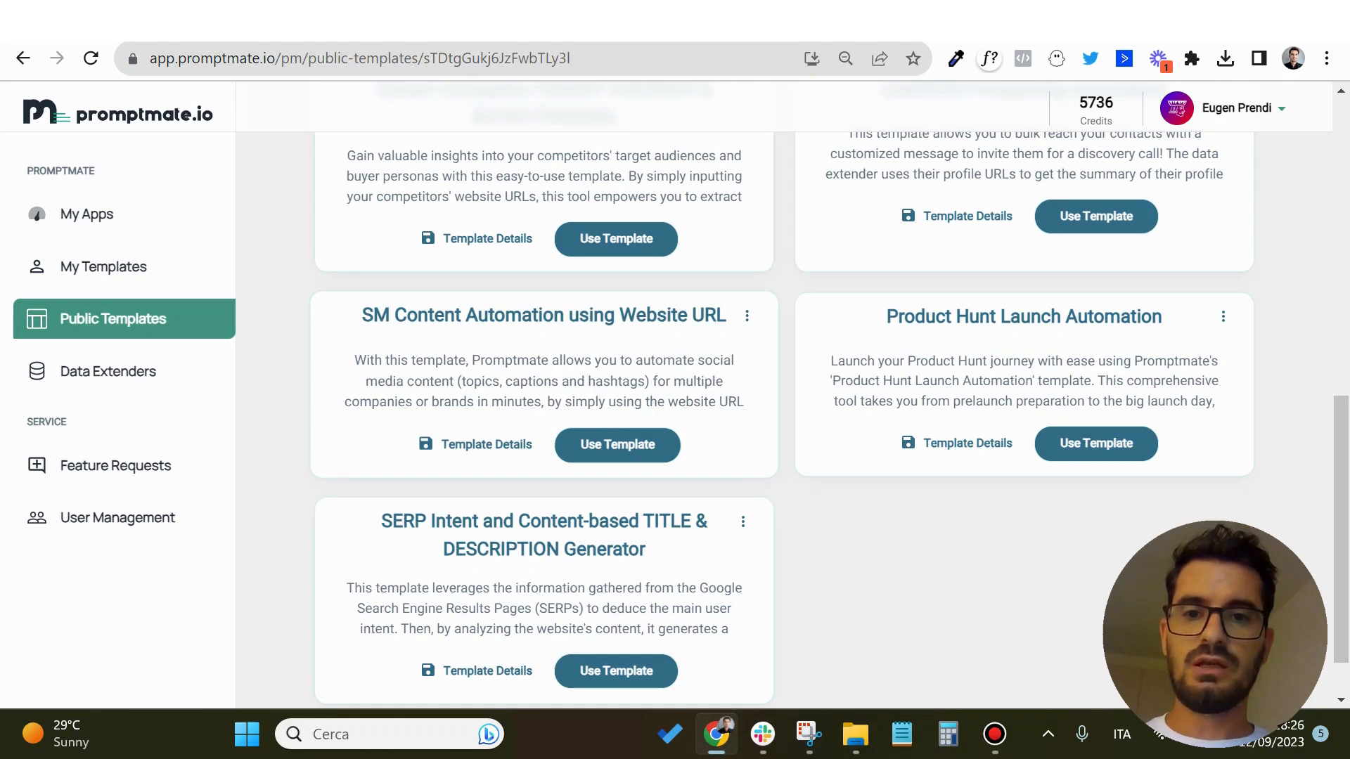
pyautogui.click(617, 444)
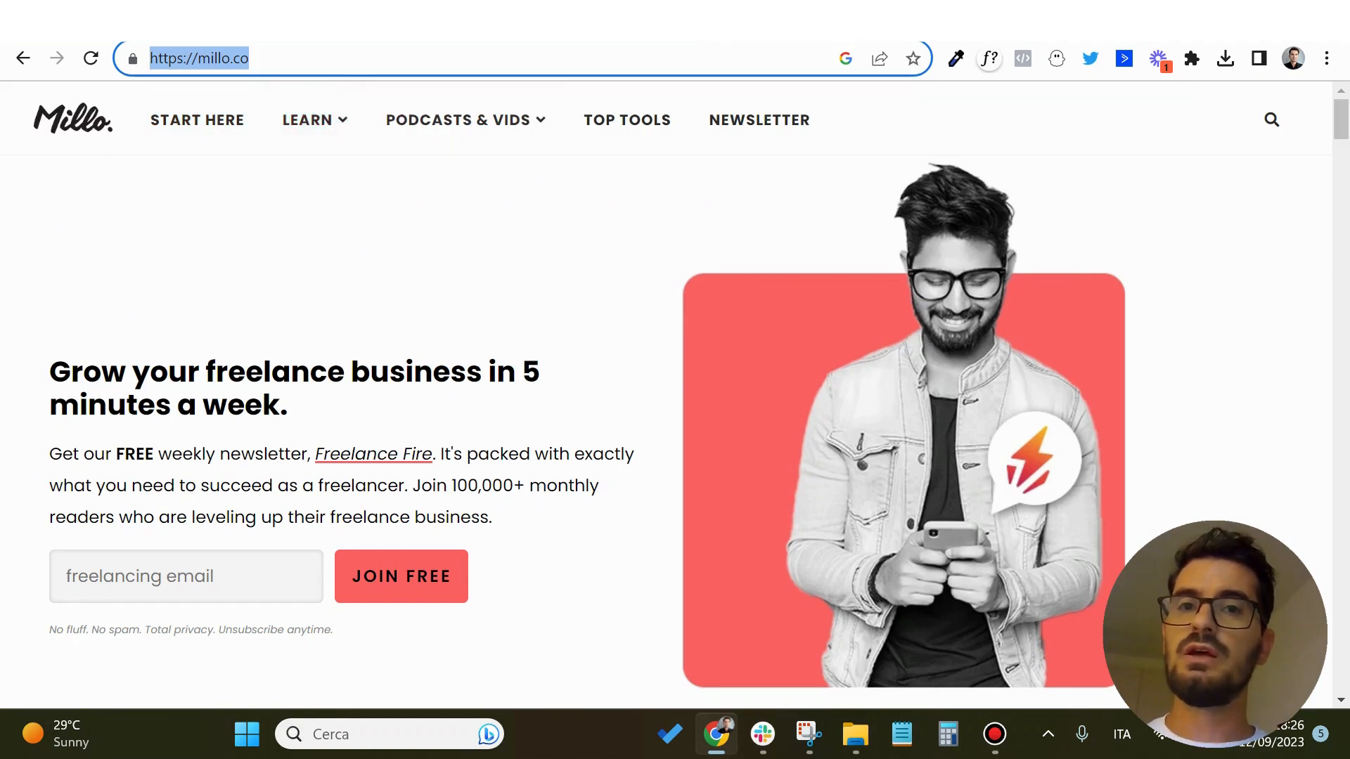
pyautogui.hotkey('ctrl', 'Tab')
pyautogui.click(466, 345)
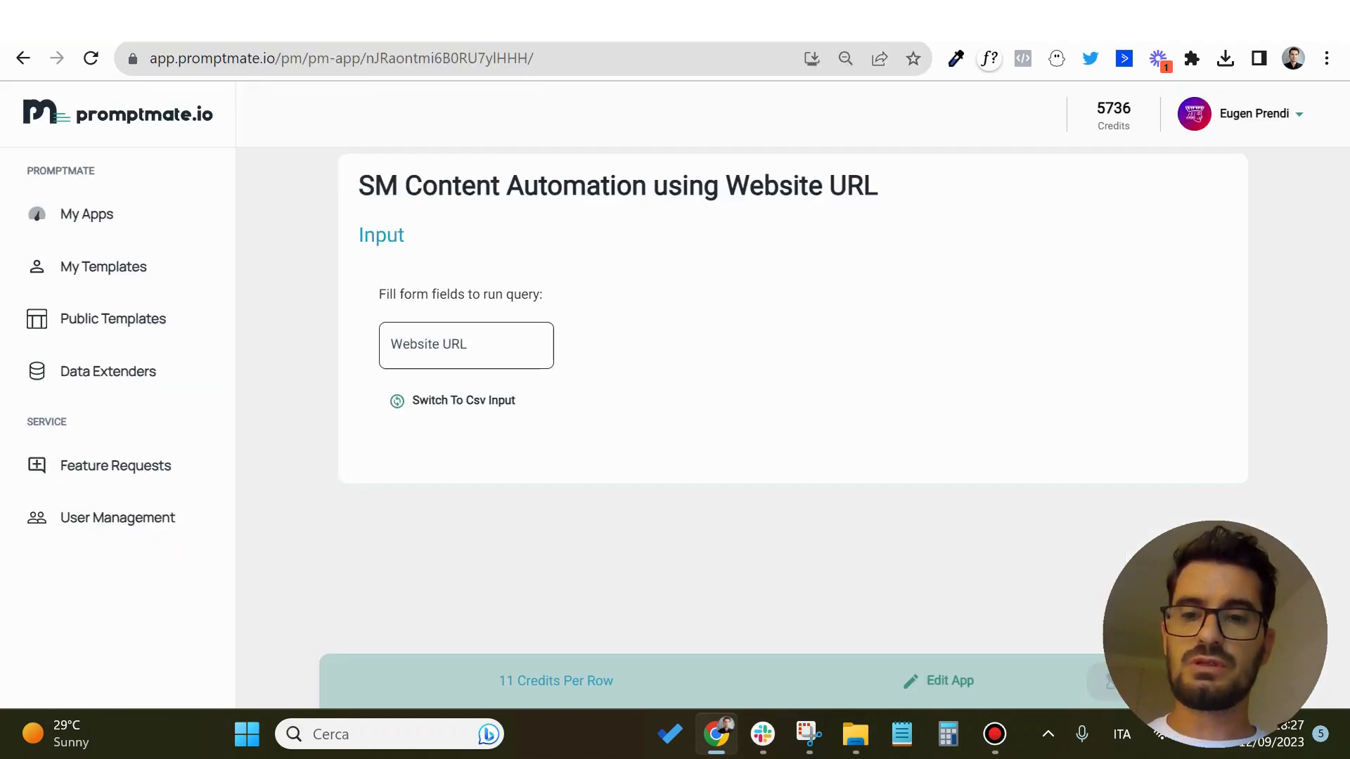
pyautogui.write('https://millo.co/')
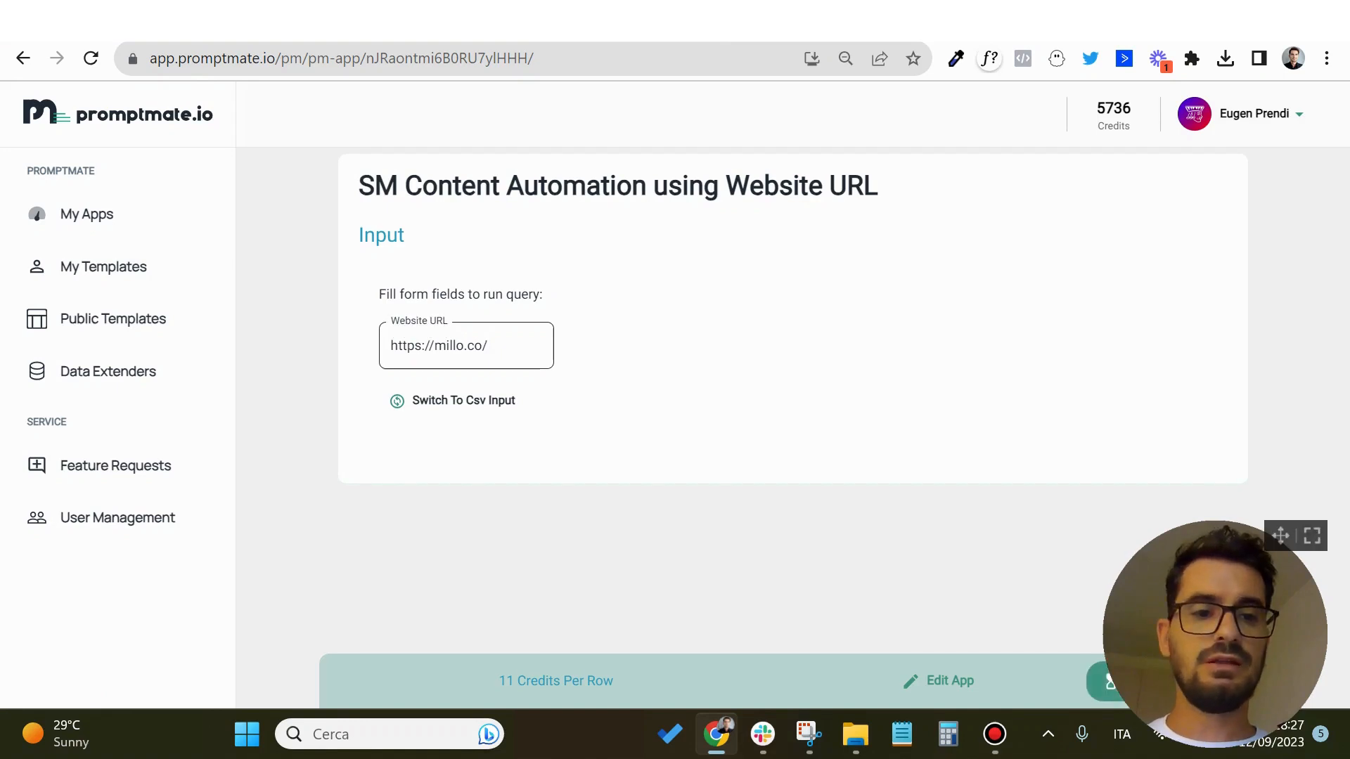
pyautogui.moveTo(1280, 536); pyautogui.dragTo(1268, 422)
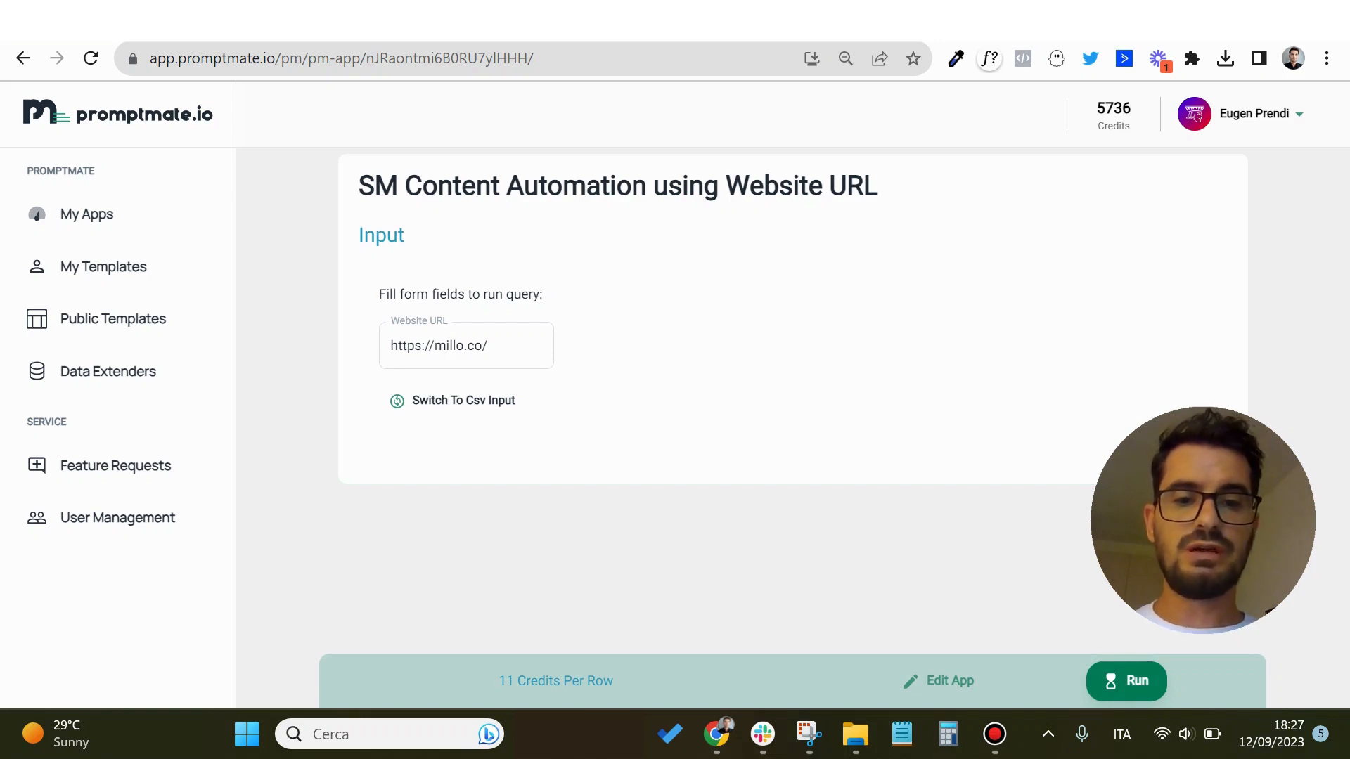
pyautogui.click(1126, 681)
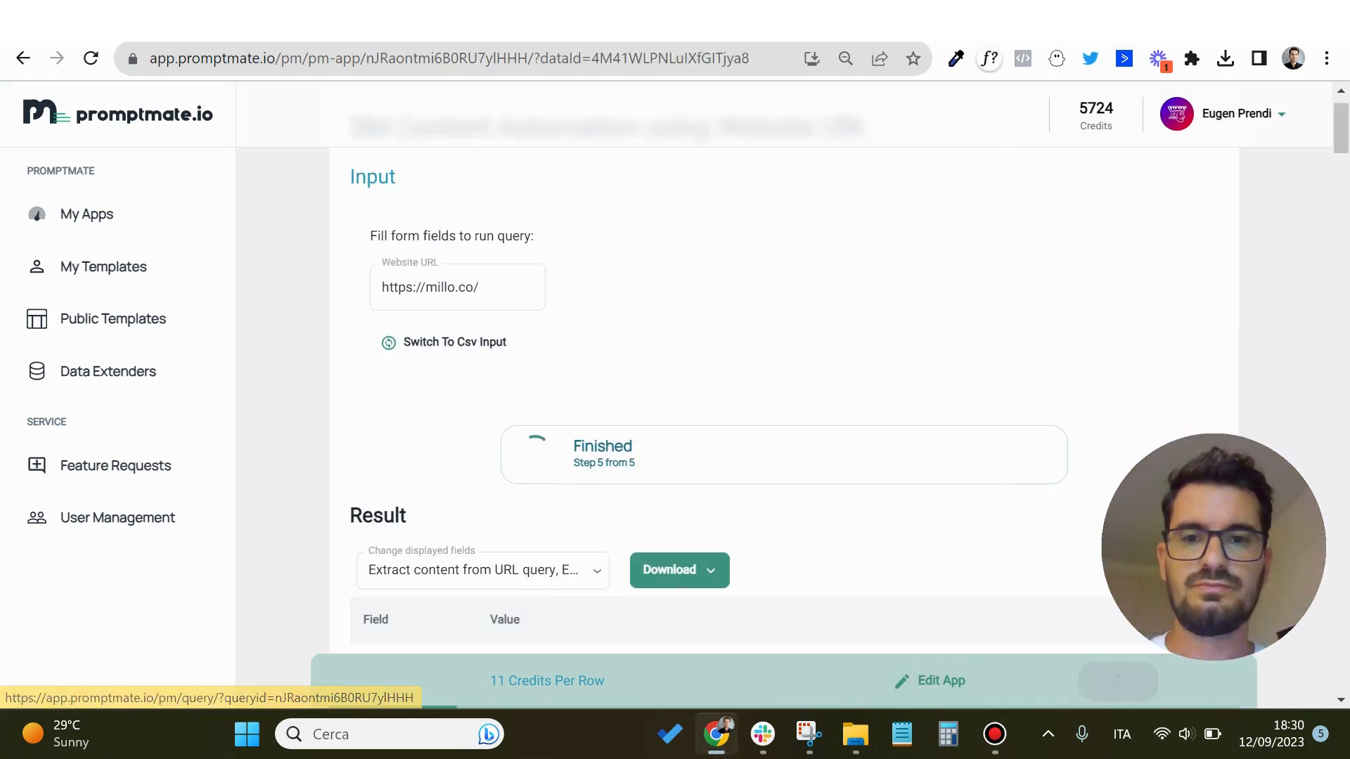
# Examine the extracted content, topic ideas, captions and hashtag lists generated for the website
pyautogui.scroll(-2, 784, 394)
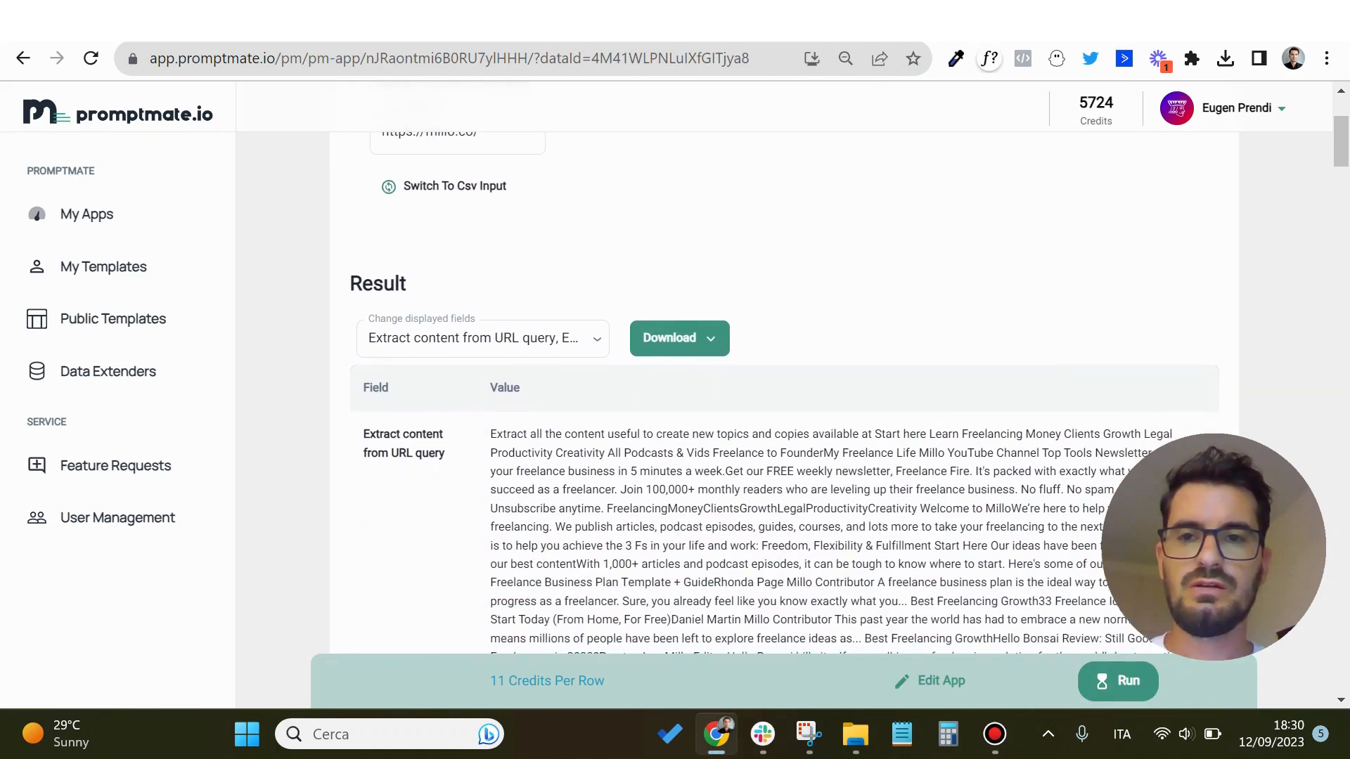
pyautogui.scroll(1, 783, 394)
pyautogui.scroll(-2, 784, 394)
pyautogui.scroll(1, 783, 393)
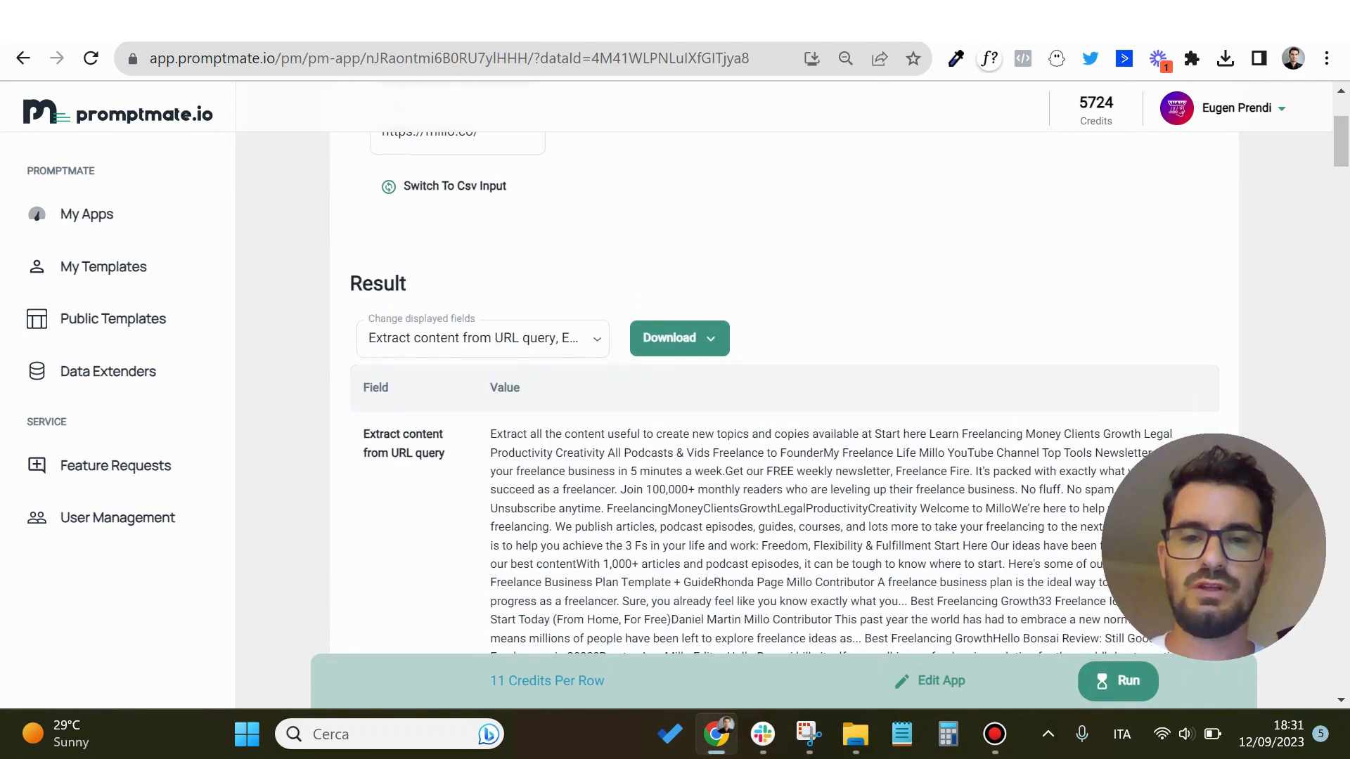
pyautogui.scroll(-8, 784, 394)
pyautogui.scroll(-10, 784, 394)
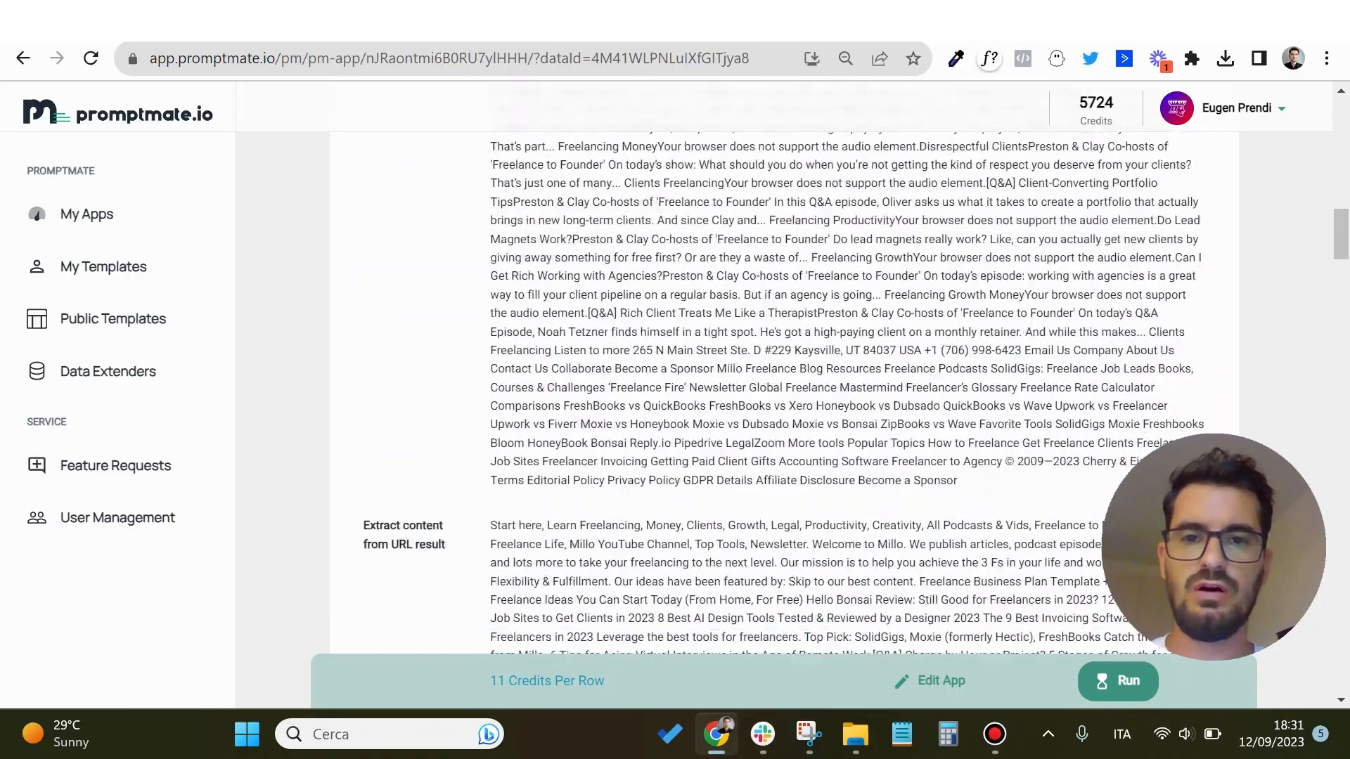
pyautogui.scroll(-10, 783, 394)
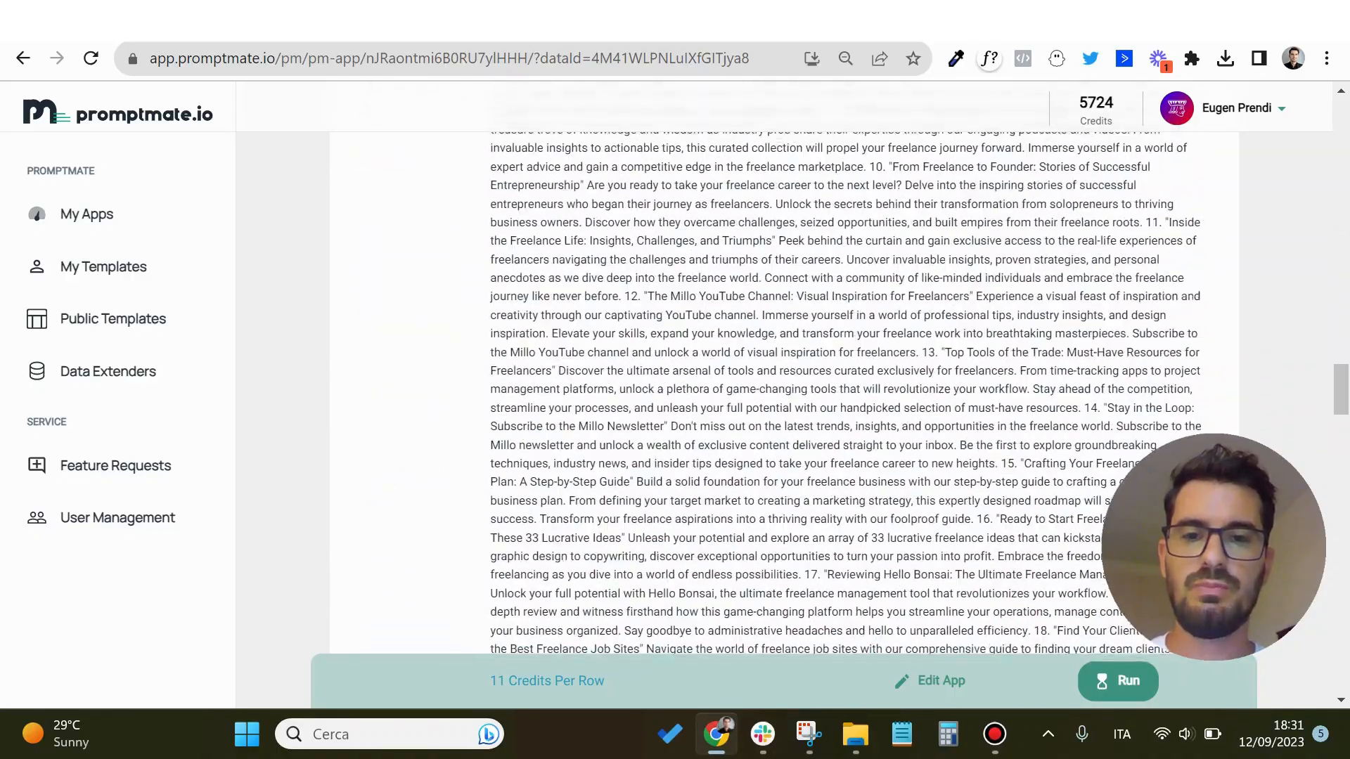
pyautogui.scroll(-10, 784, 393)
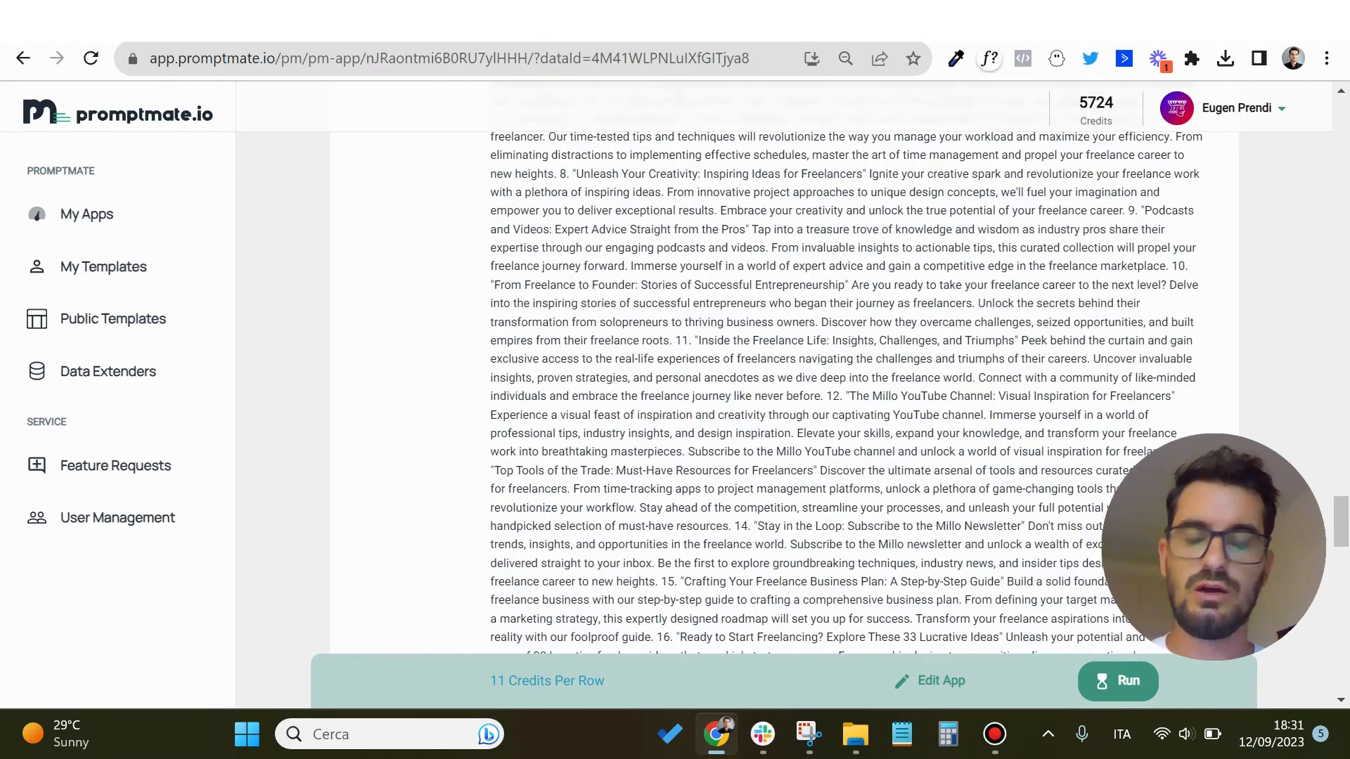
pyautogui.scroll(-1, 784, 394)
pyautogui.scroll(-10, 784, 394)
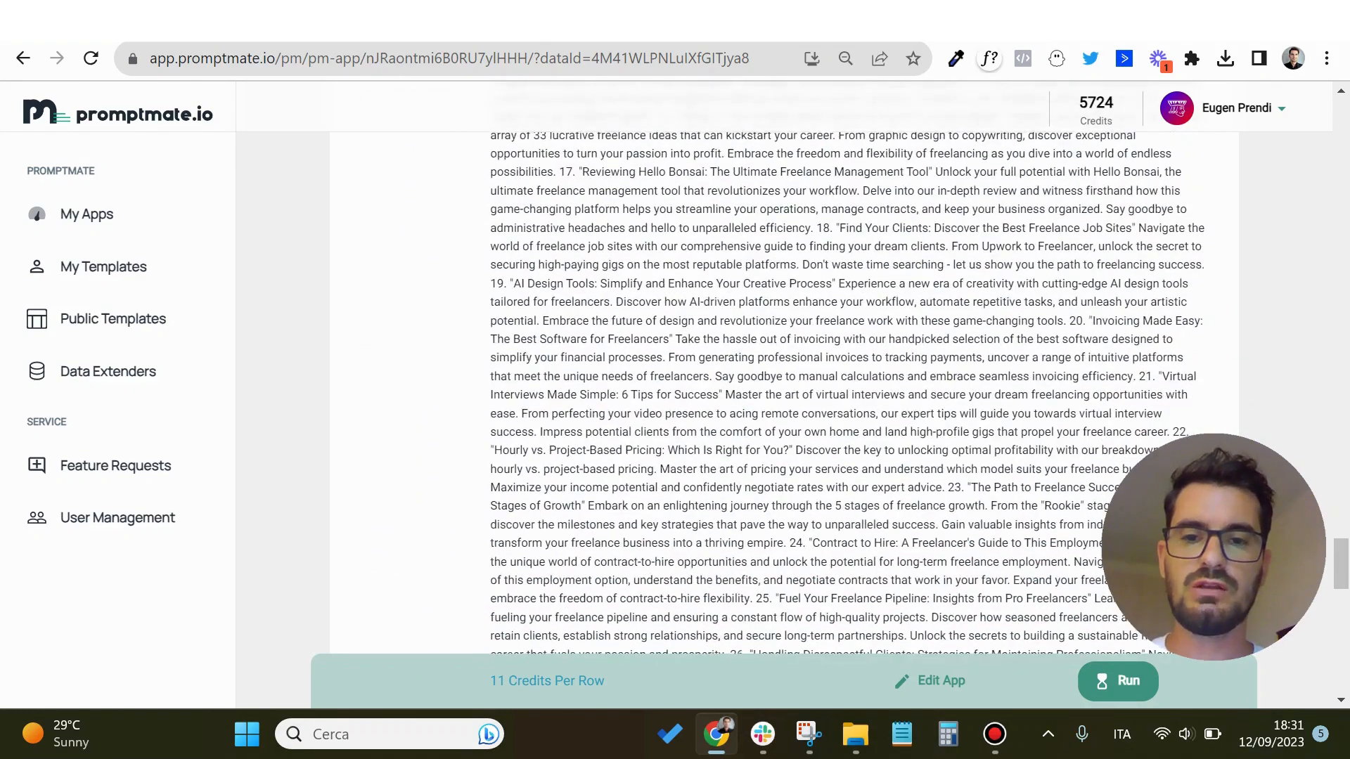
pyautogui.scroll(-8, 784, 393)
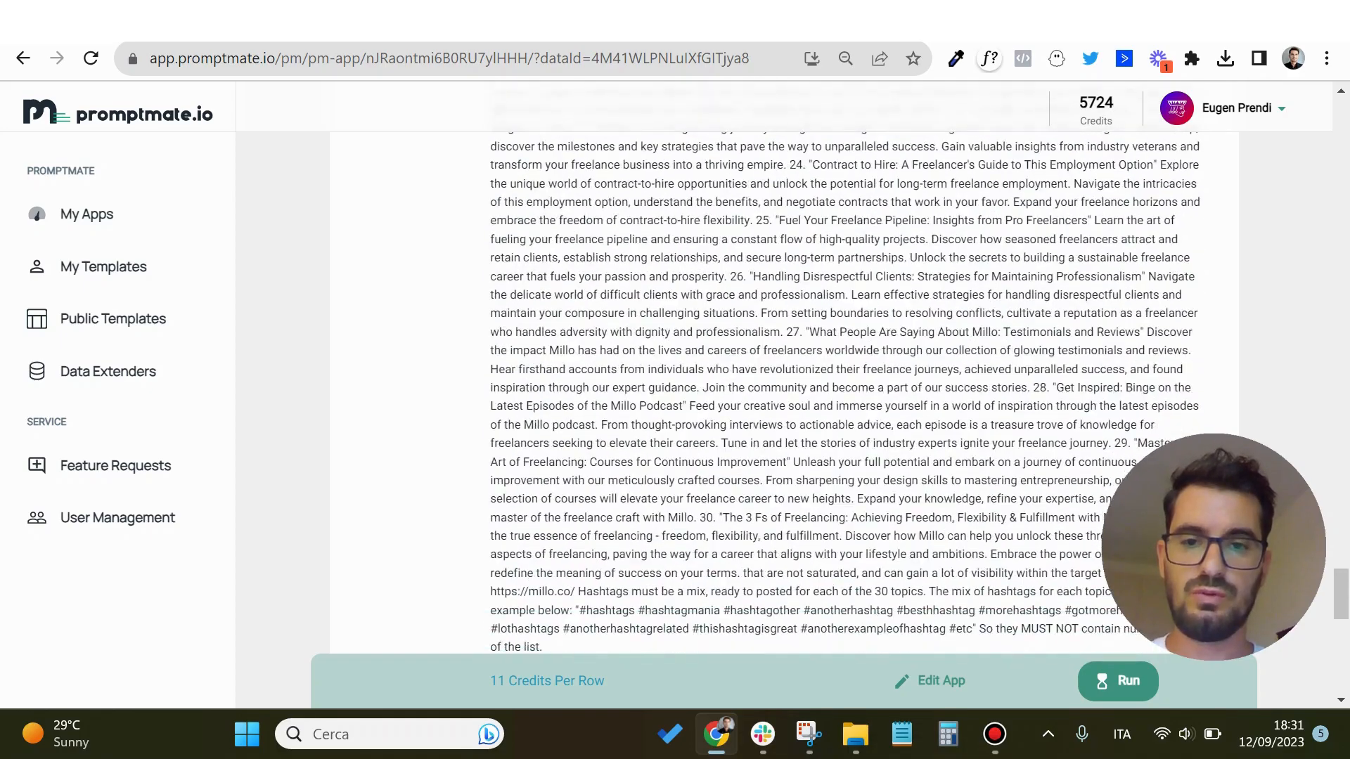
pyautogui.scroll(-10, 784, 394)
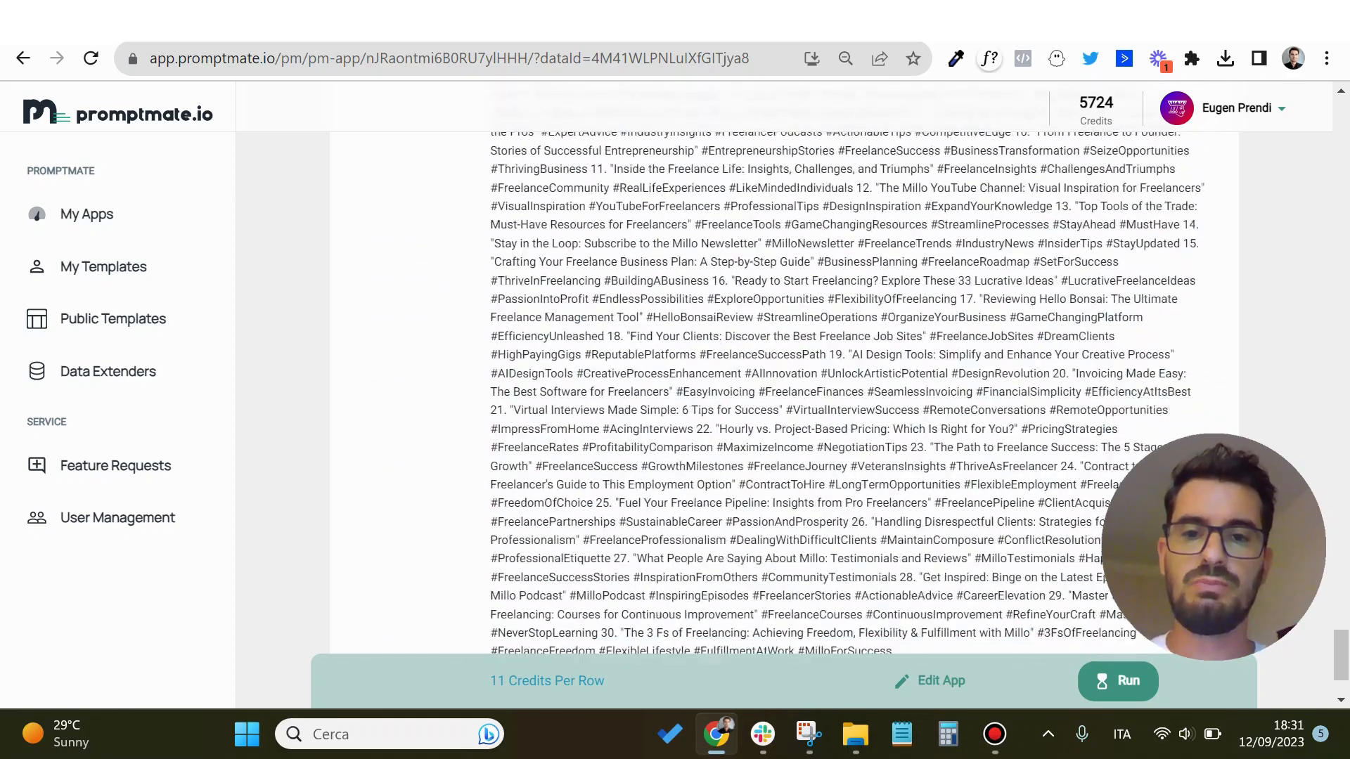
pyautogui.scroll(20, 784, 394)
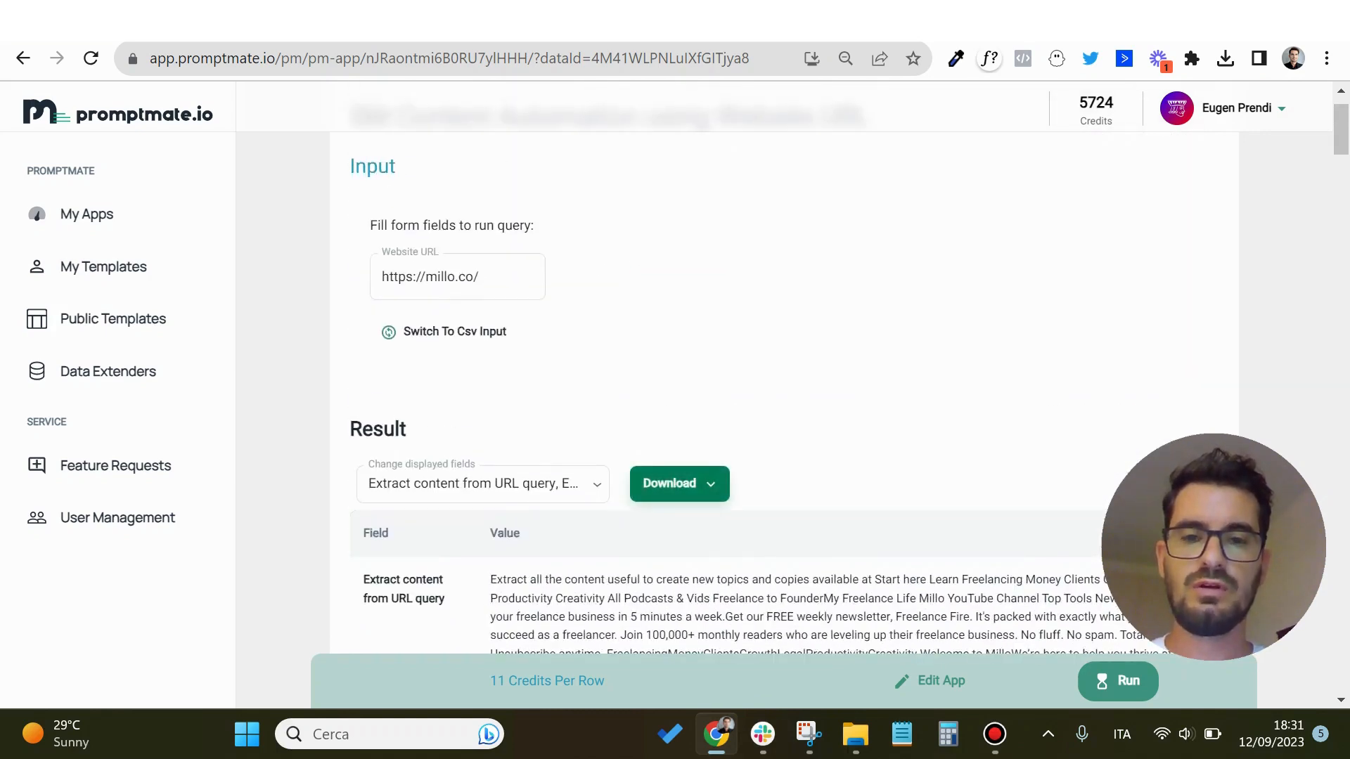
# Export the results as a Google Spreadsheet and open the created sheet
pyautogui.click(674, 483)
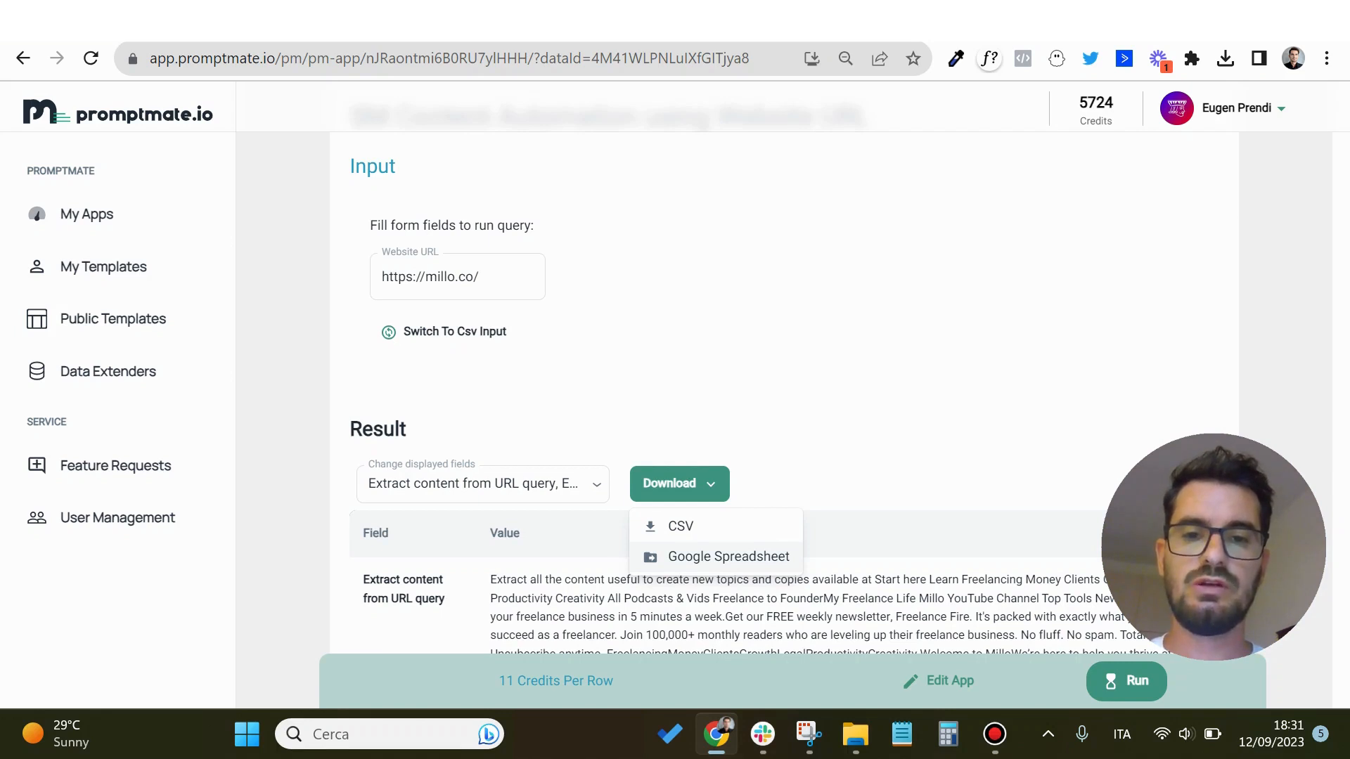
pyautogui.click(717, 557)
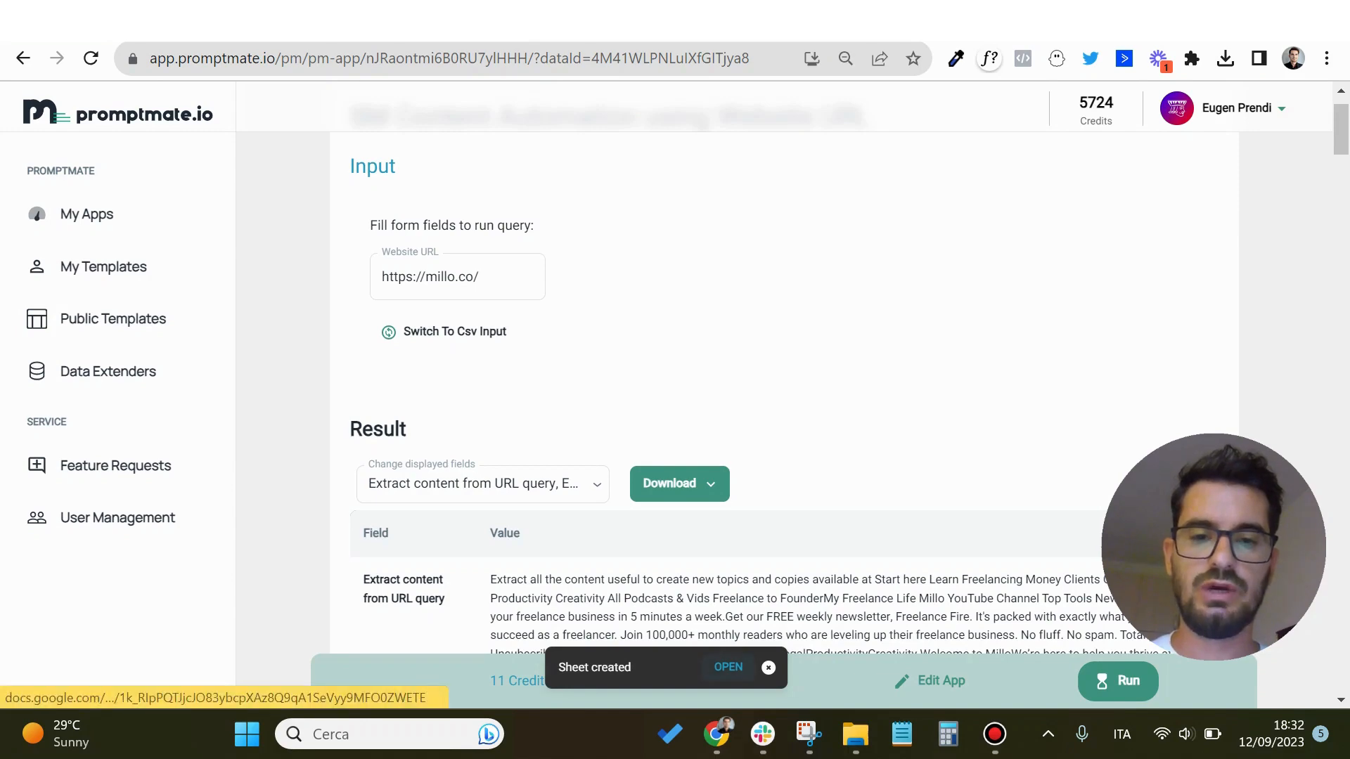
pyautogui.click(728, 667)
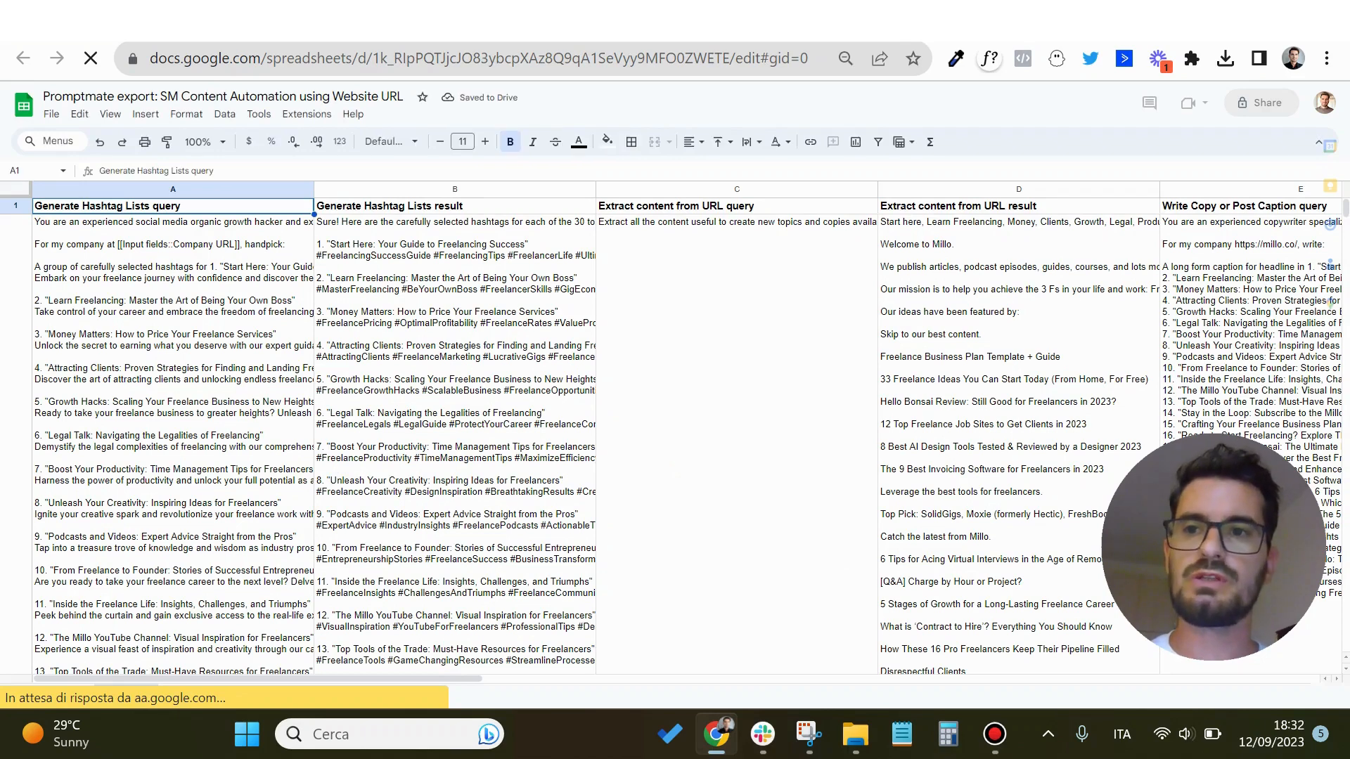
# Delete the Generate Hashtag Lists query and Extract content from URL query columns
pyautogui.click(173, 189)
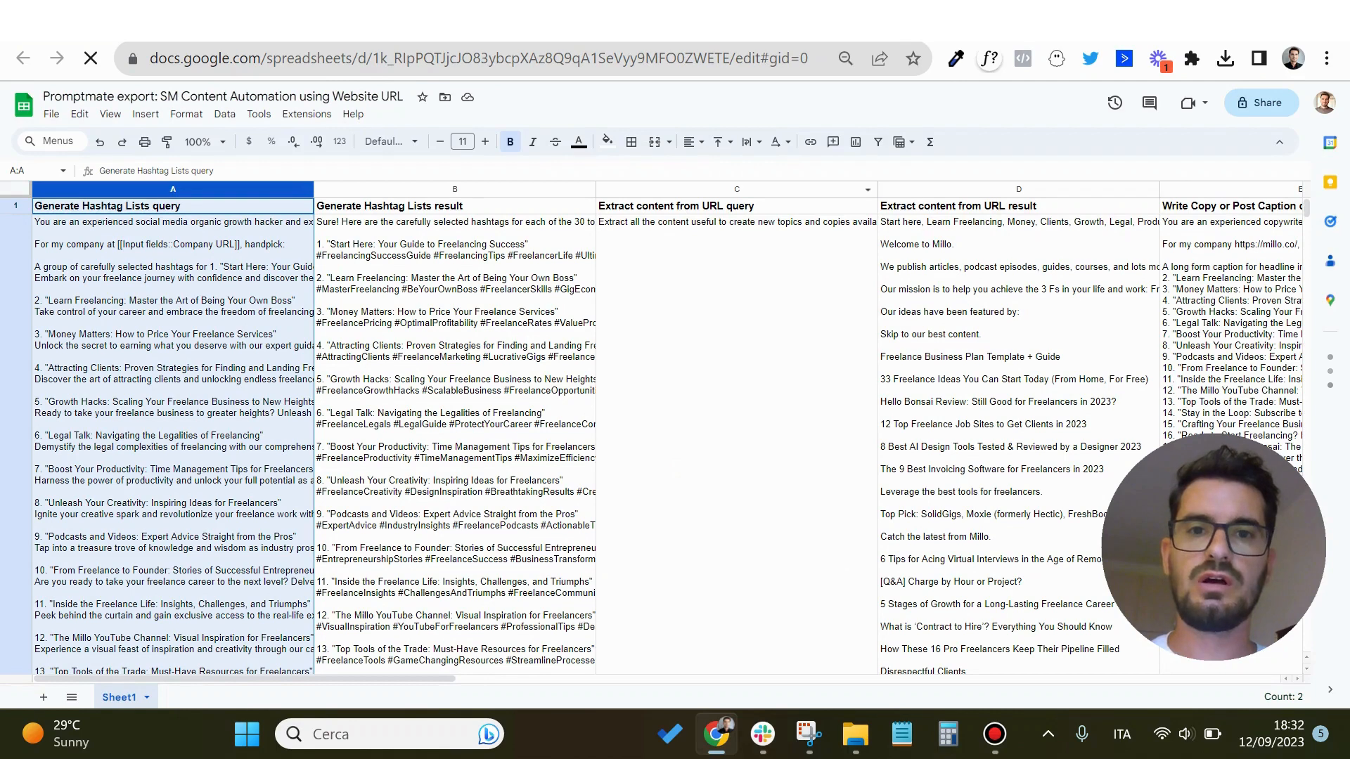
pyautogui.click(737, 189)
pyautogui.keyDown('ctrl'); pyautogui.click(173, 189); pyautogui.keyUp('ctrl')
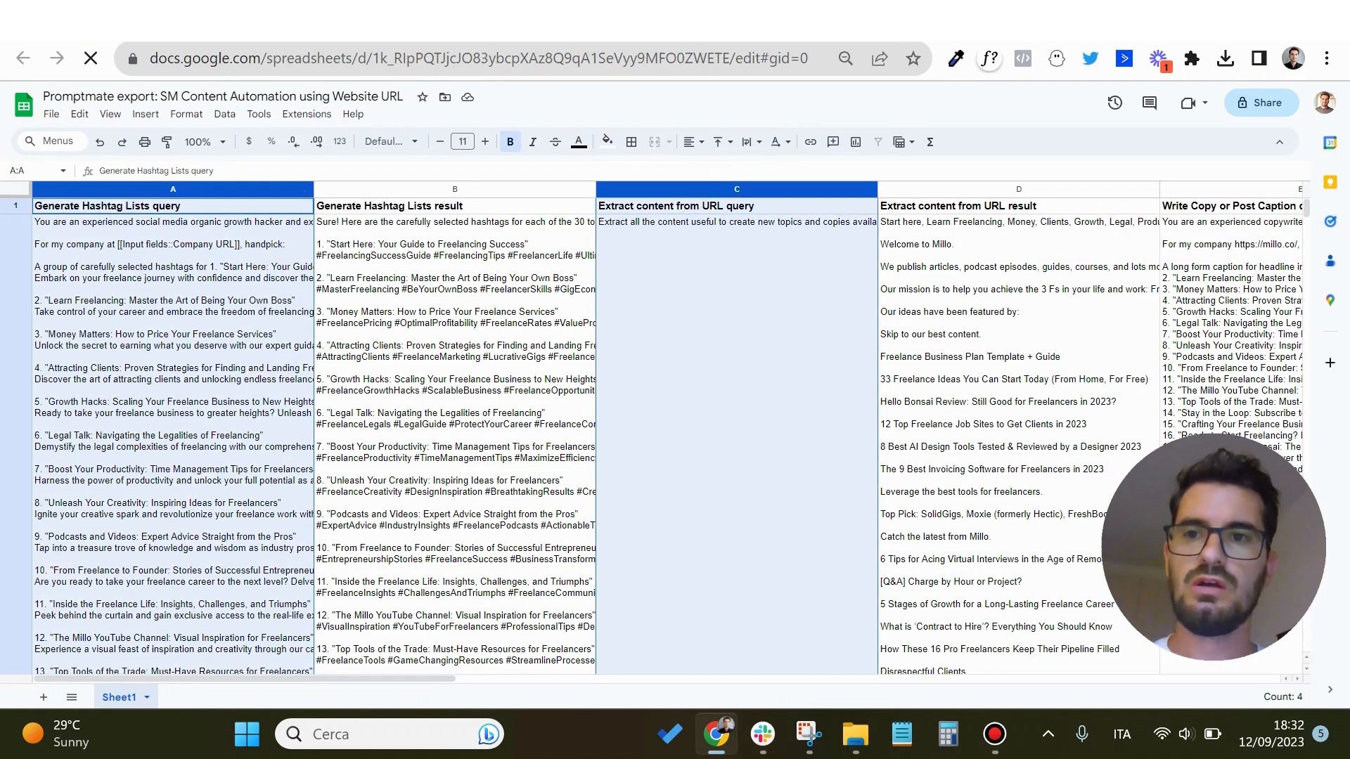
pyautogui.rightClick(265, 189)
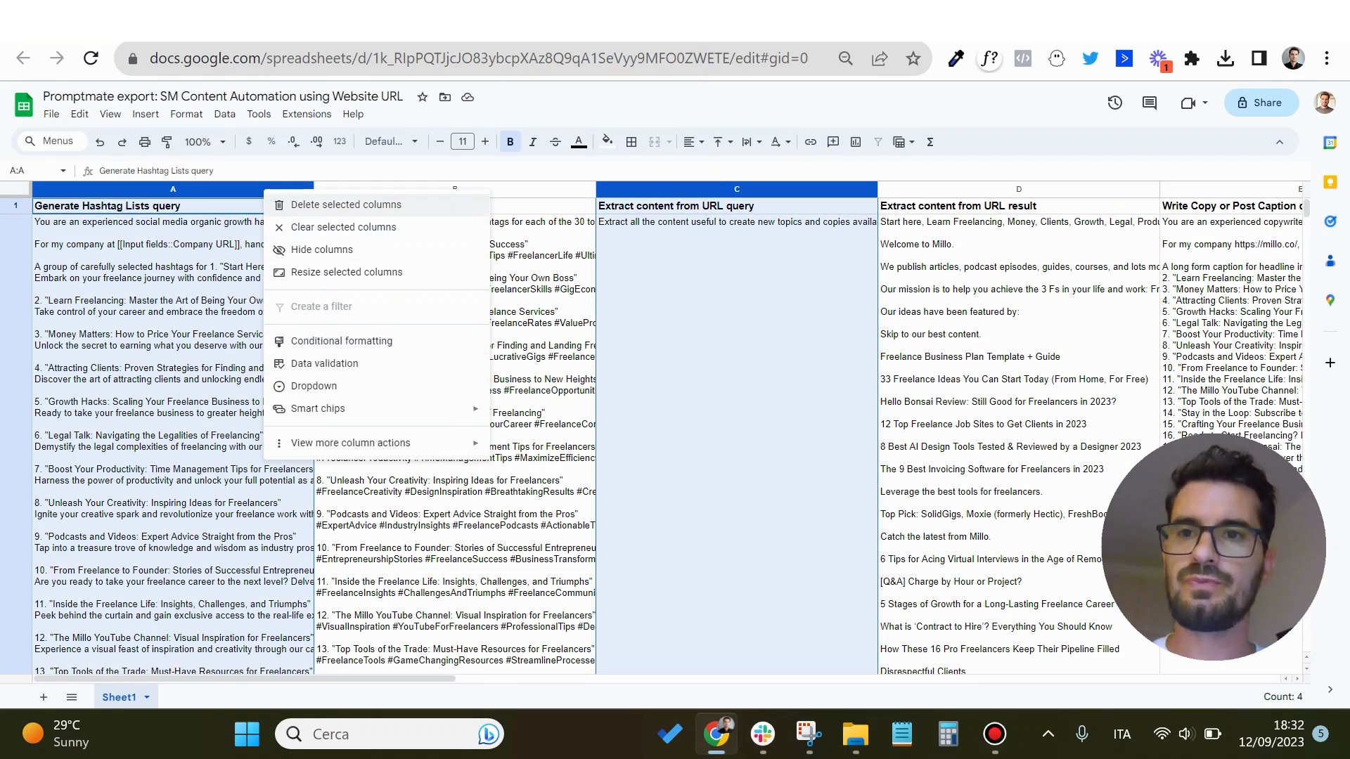
pyautogui.click(347, 205)
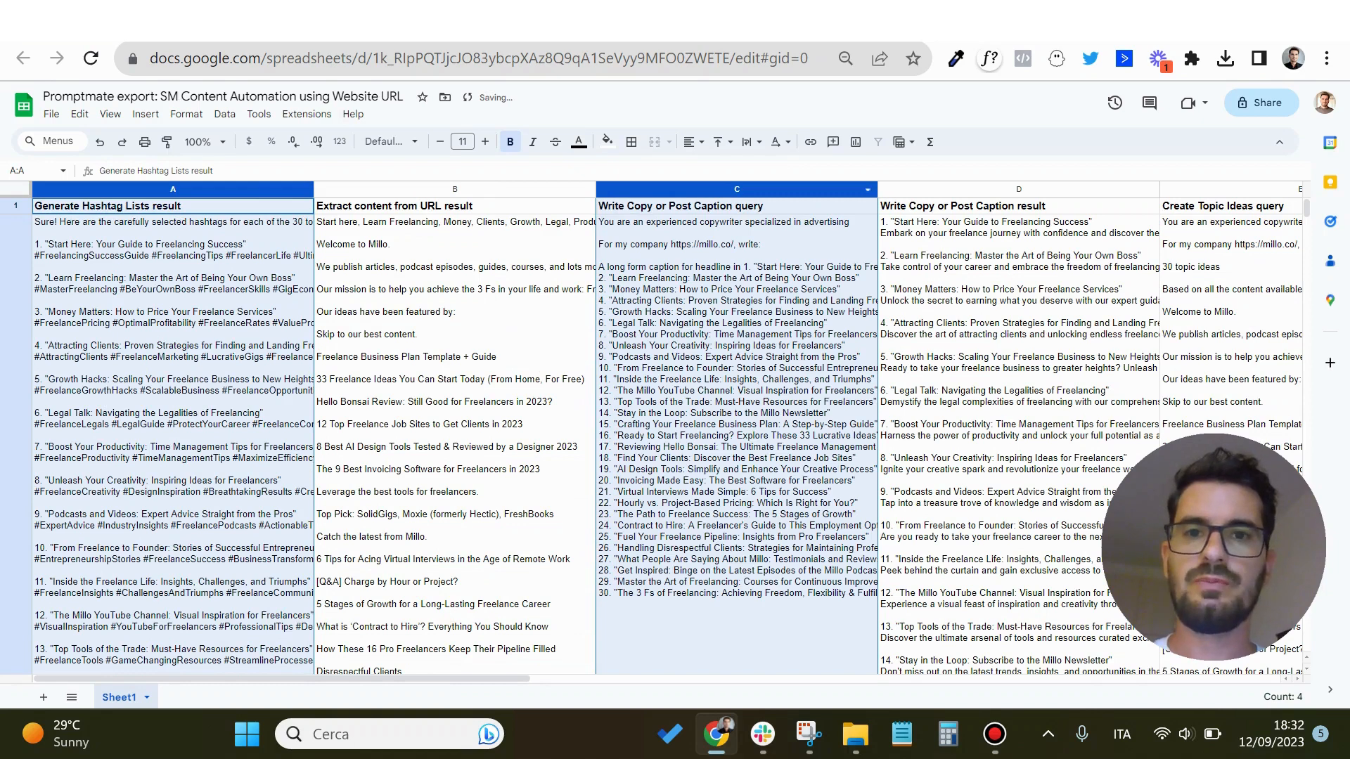
# Delete the Write Copy or Post Caption query and Create Topic Ideas query columns
pyautogui.click(720, 190)
pyautogui.rightClick(720, 191)
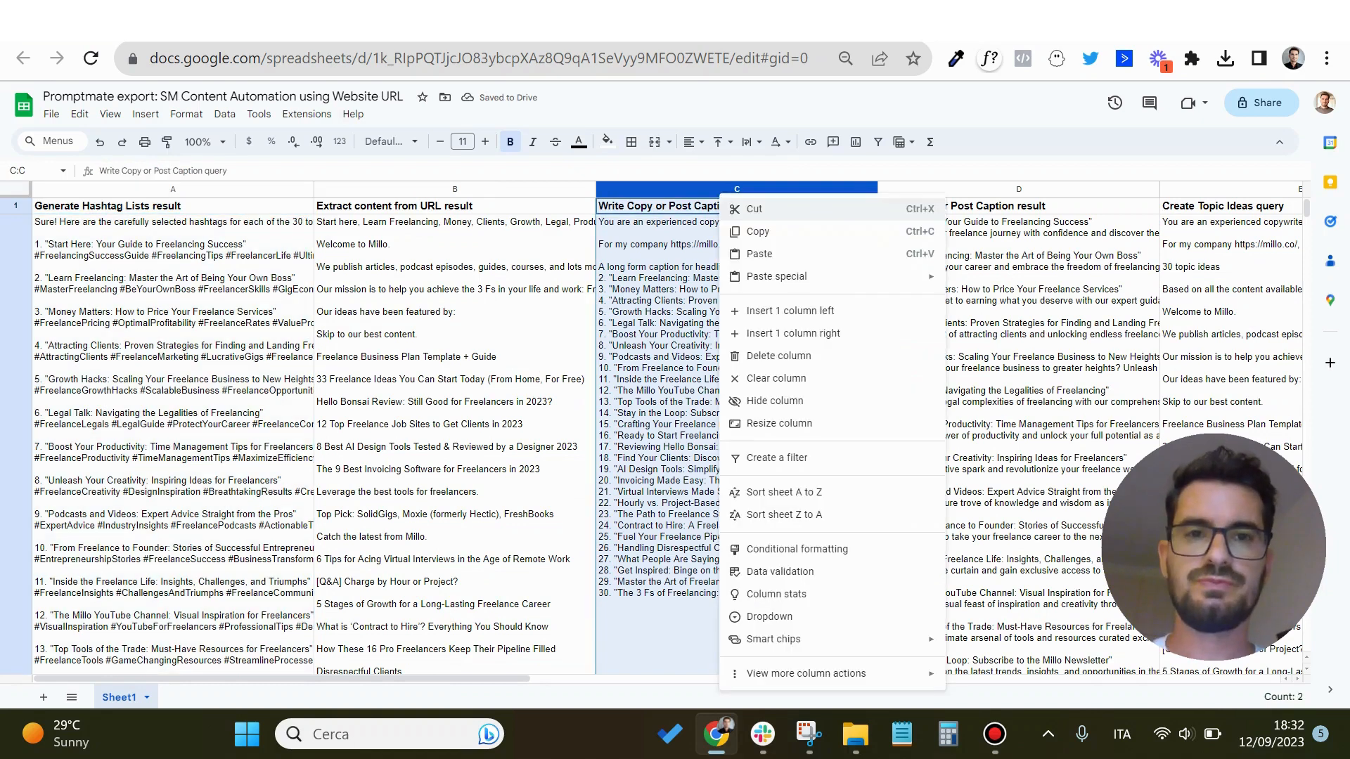
pyautogui.click(773, 356)
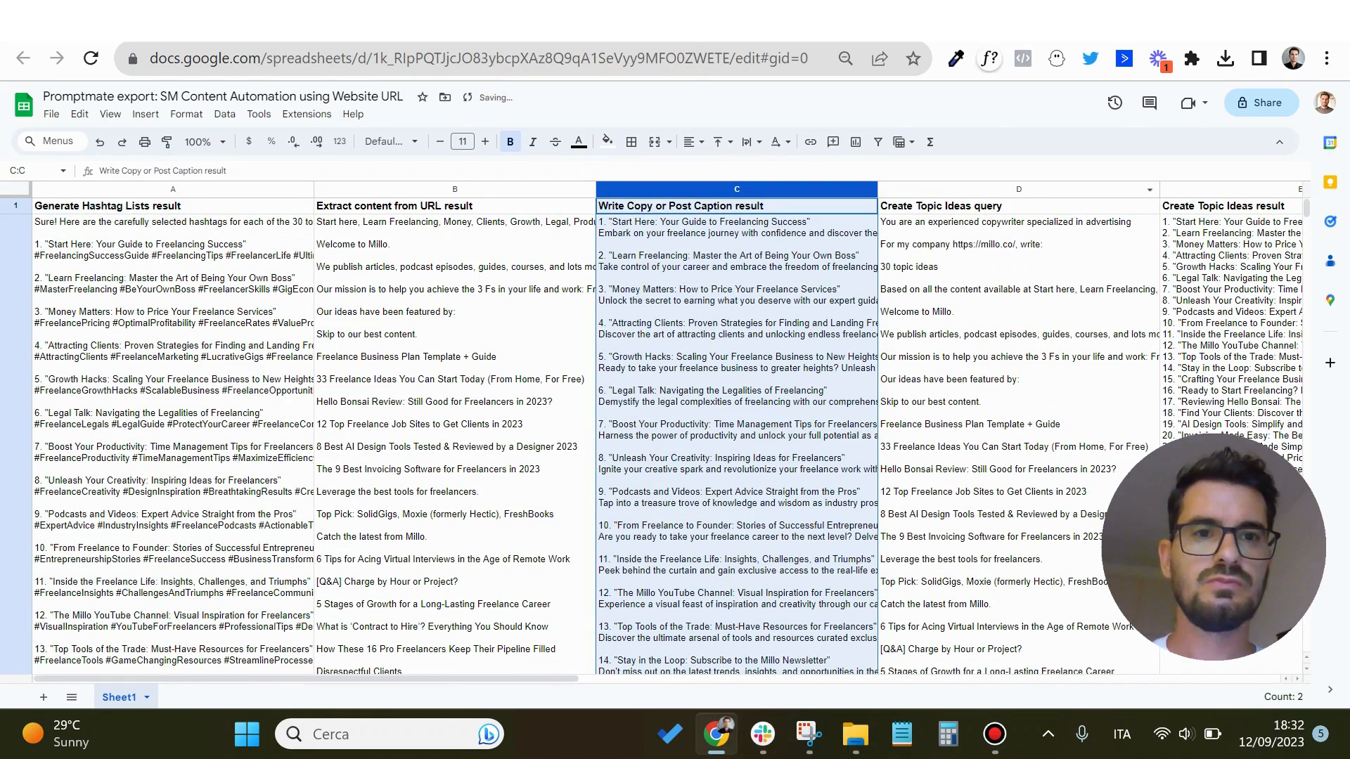
pyautogui.click(1047, 189)
pyautogui.rightClick(1048, 189)
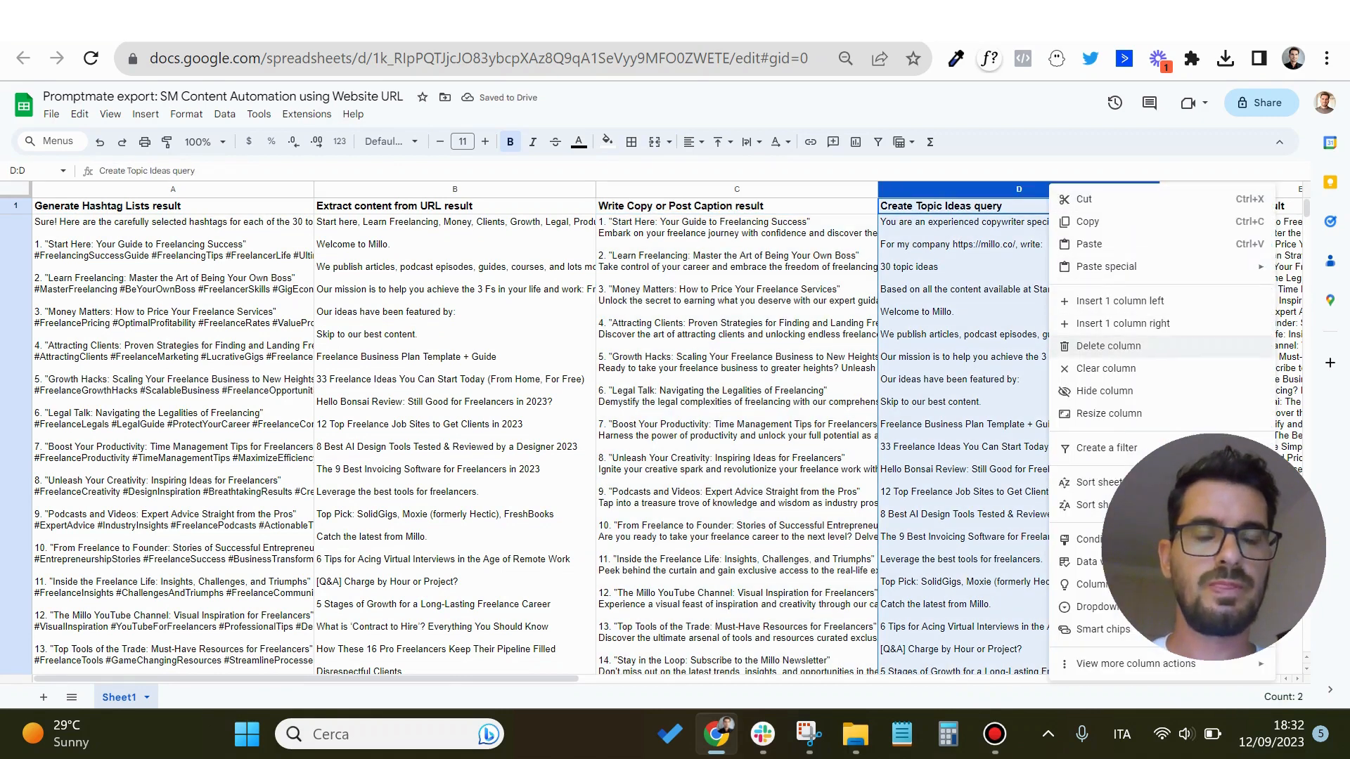
pyautogui.click(1109, 346)
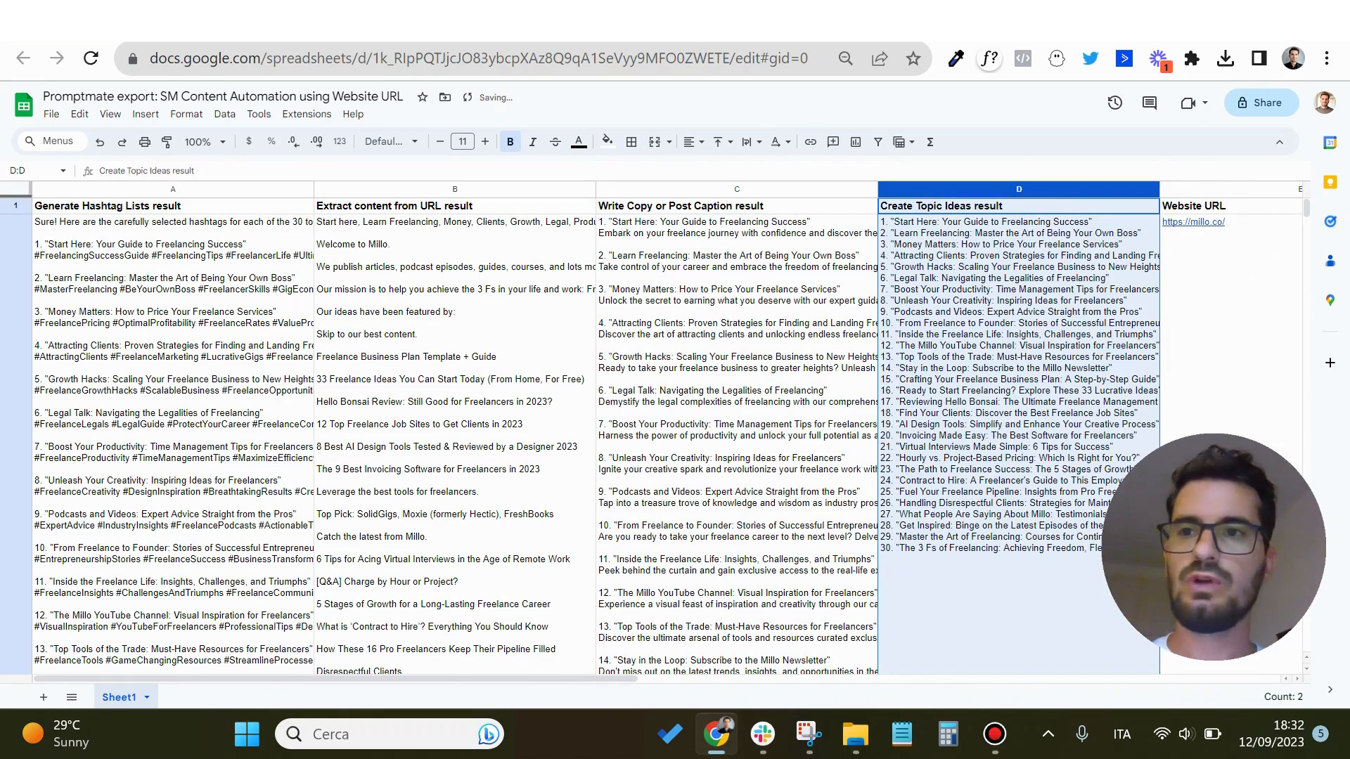
# Wrap the text in columns A to E, from the hashtag lists through the website URL
pyautogui.moveTo(173, 189); pyautogui.dragTo(1124, 189)
pyautogui.click(750, 142)
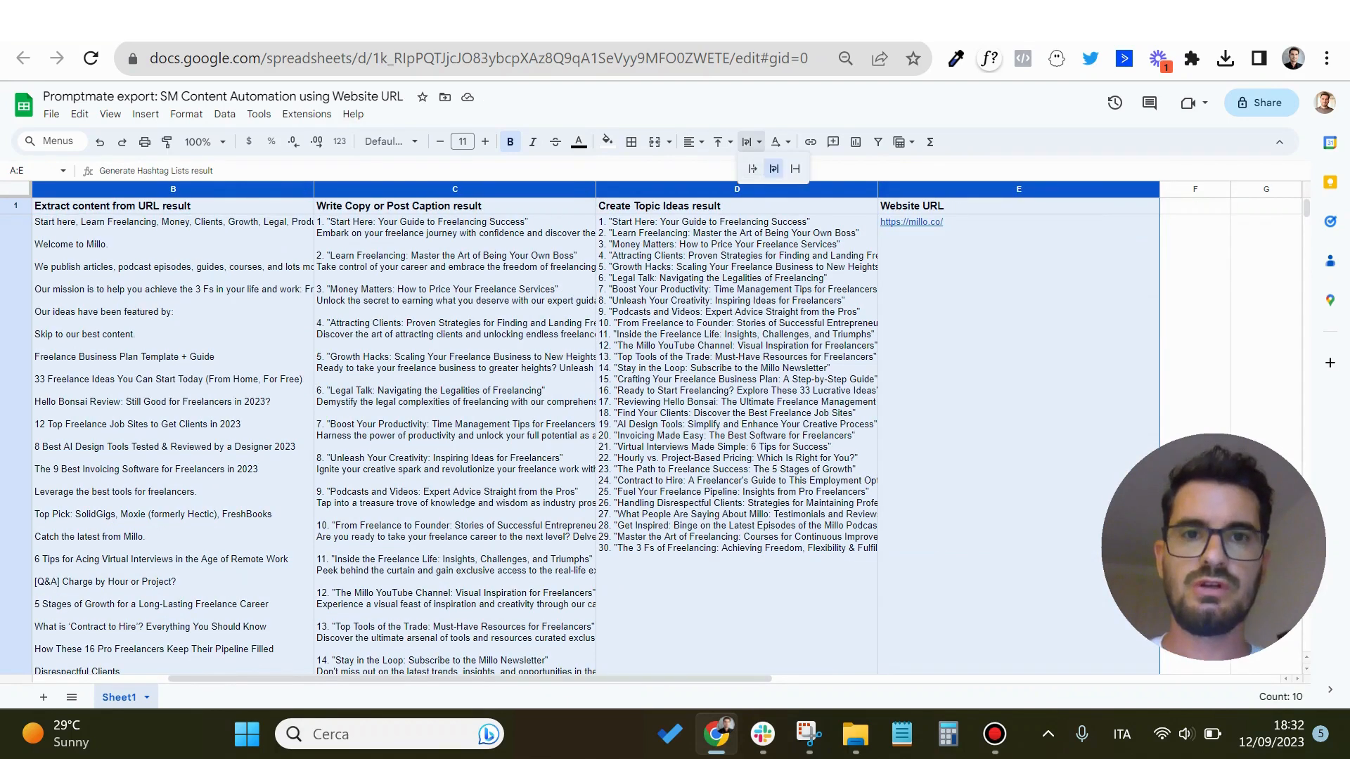
pyautogui.click(774, 169)
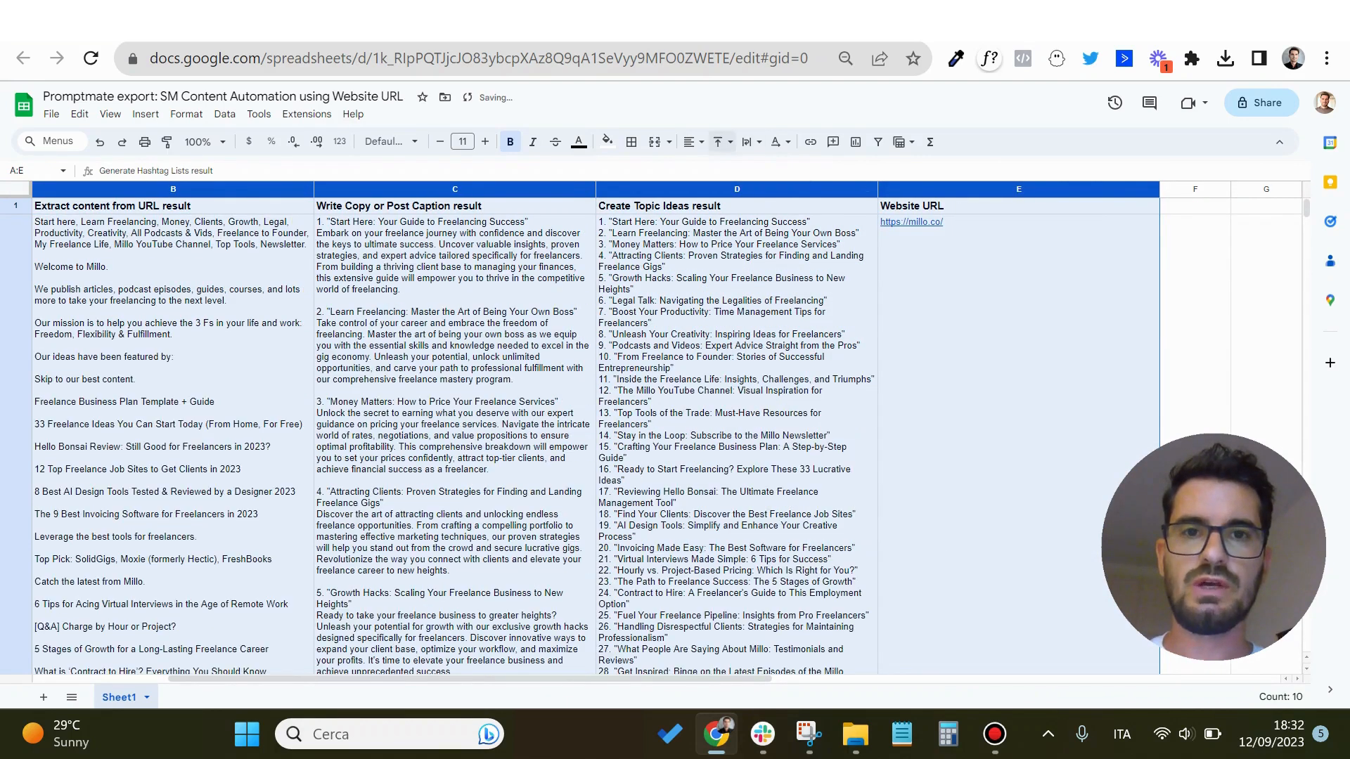
# Align the contents of columns A to E to the top of their cells and widen these columns
pyautogui.click(722, 142)
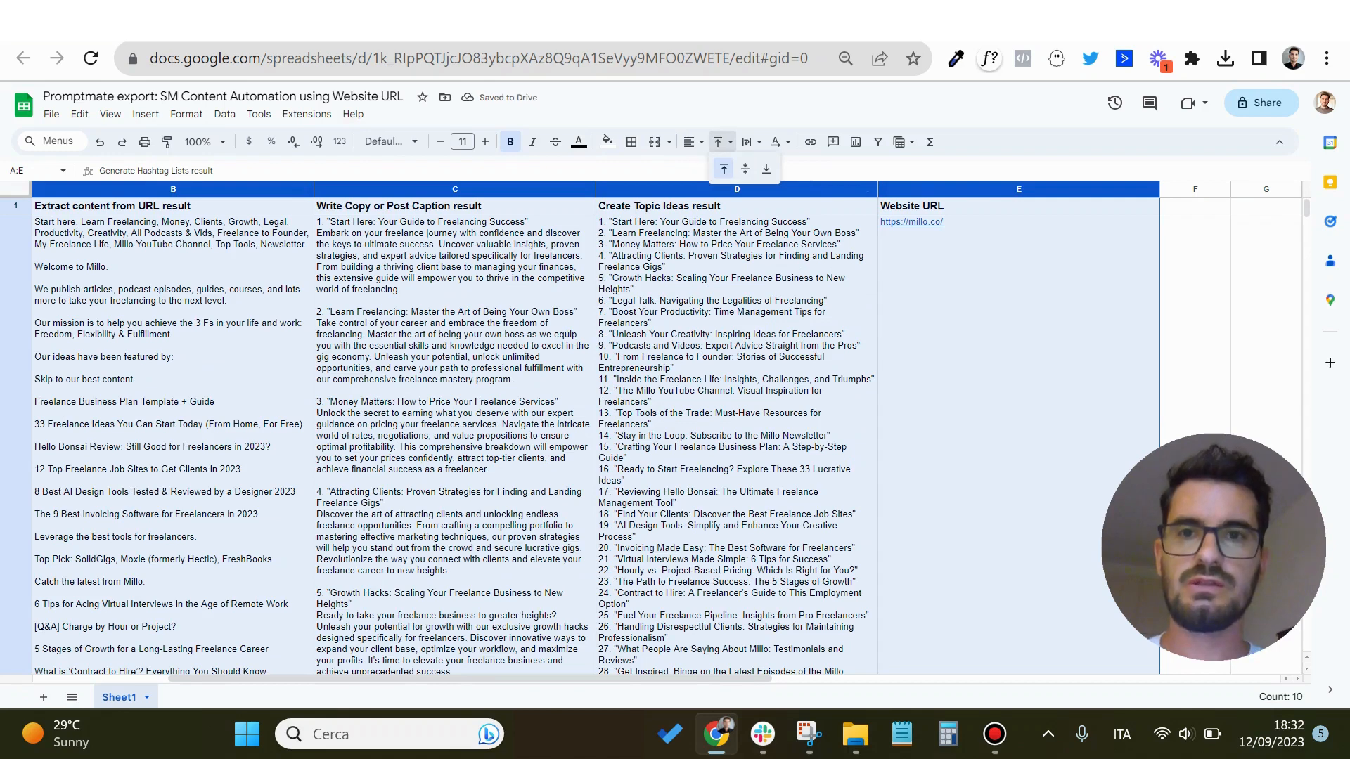
pyautogui.click(724, 169)
pyautogui.moveTo(314, 189); pyautogui.dragTo(409, 189)
pyautogui.click(597, 408)
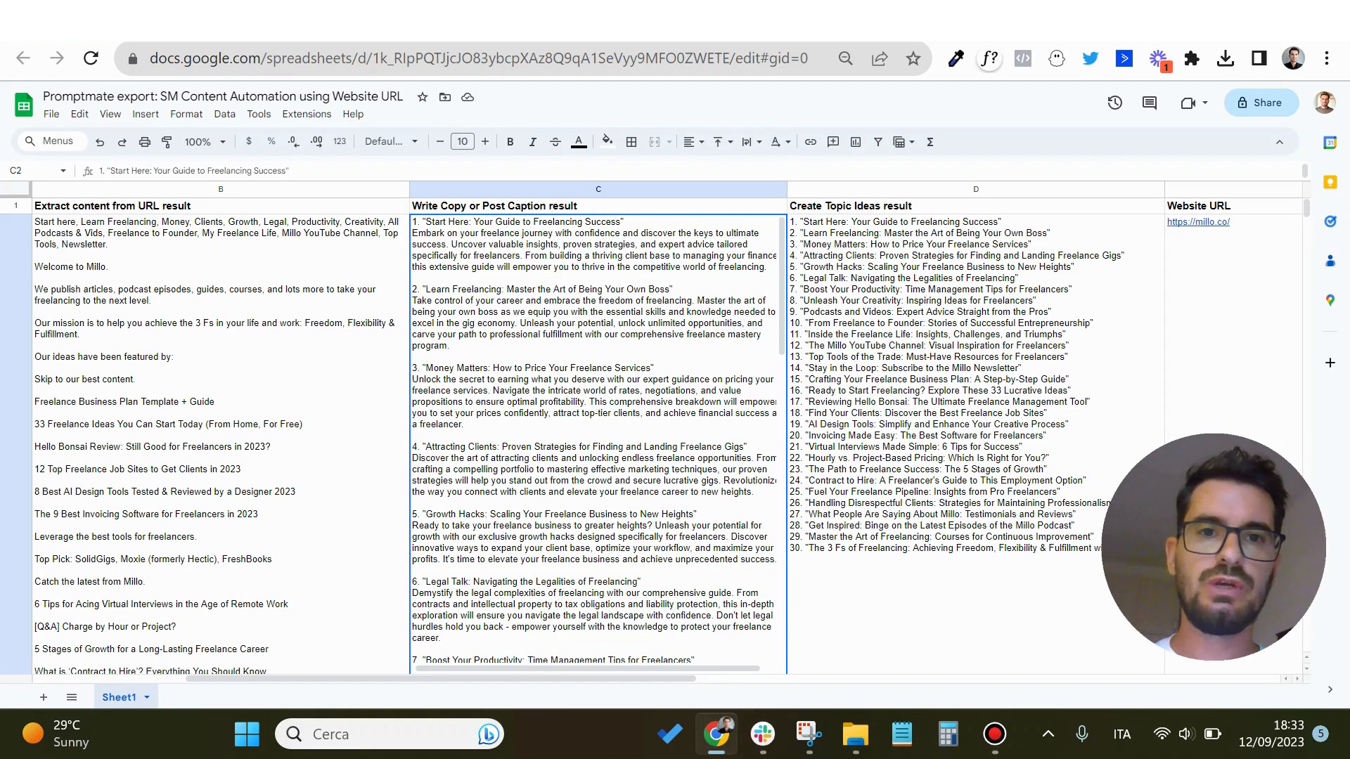
# Move the Create Topic Ideas result column before the Write Copy or Post Caption result column
pyautogui.click(843, 189)
pyautogui.moveTo(843, 189); pyautogui.dragTo(553, 189)
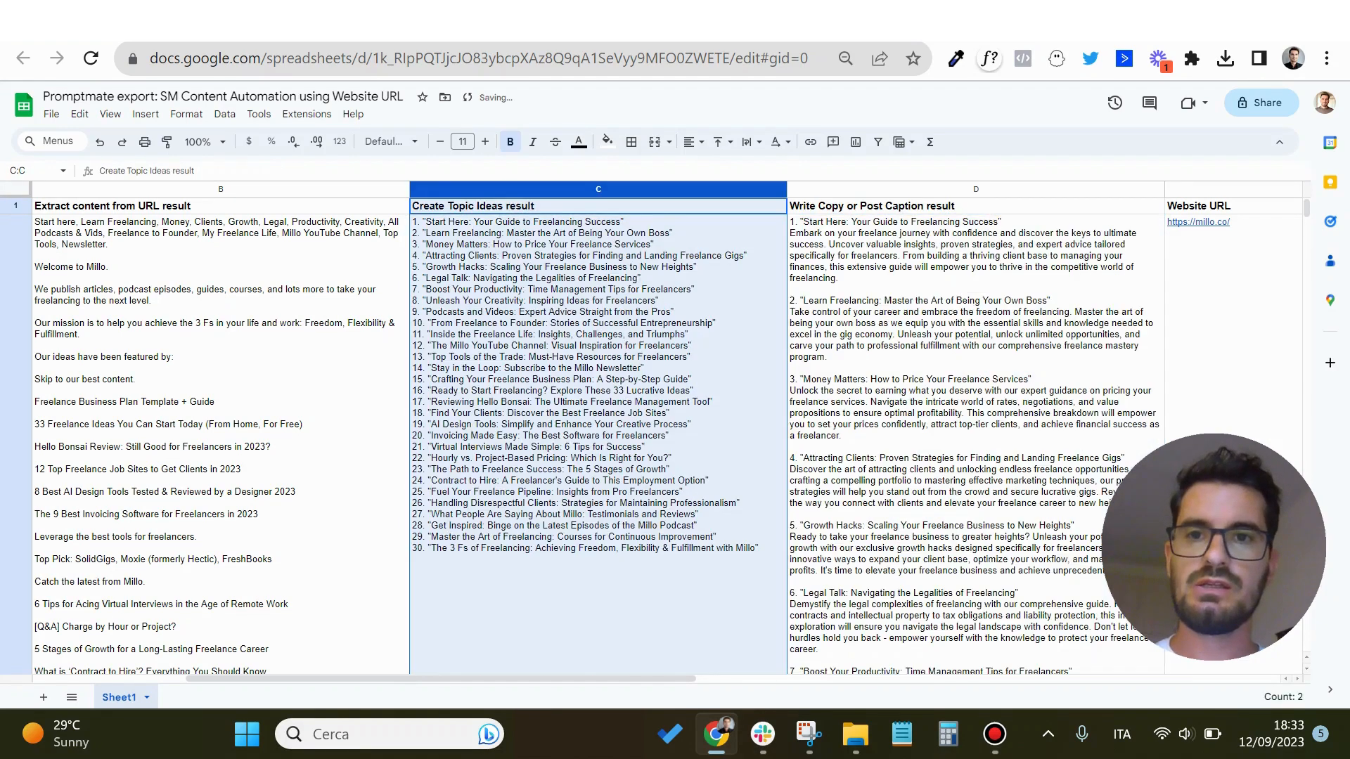
pyautogui.click(597, 351)
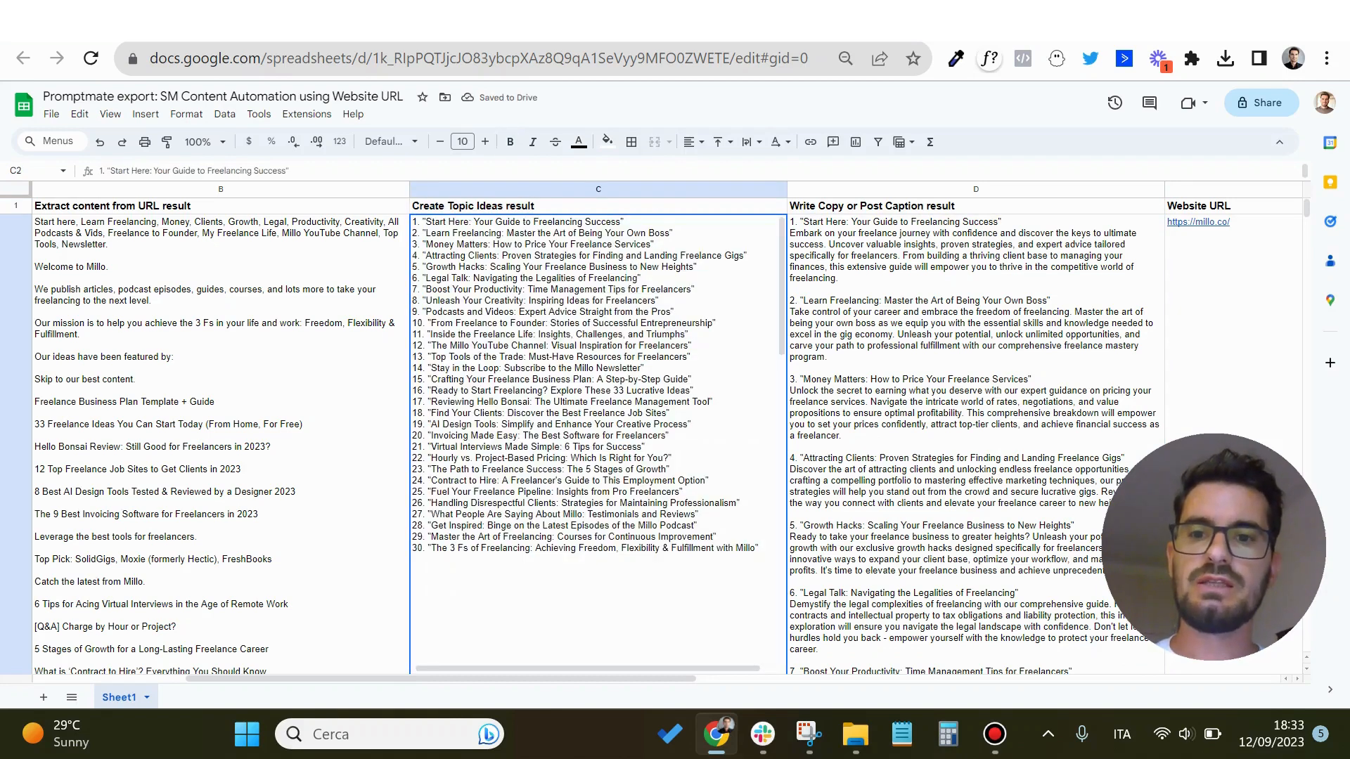
# Read through the full list of post captions in the Write Copy or Post Caption result cell
pyautogui.click(858, 281)
pyautogui.doubleClick(859, 280)
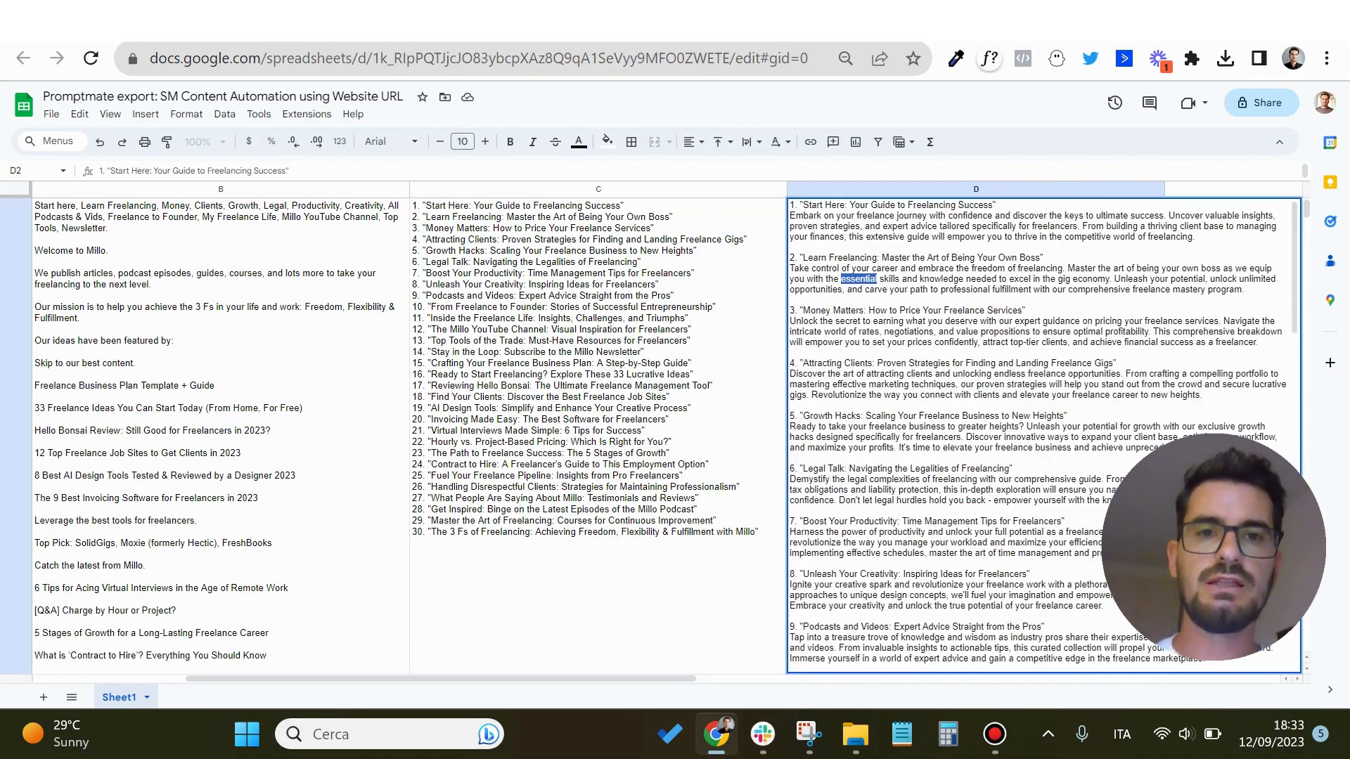
pyautogui.scroll(-15, 858, 280)
pyautogui.scroll(15, 858, 280)
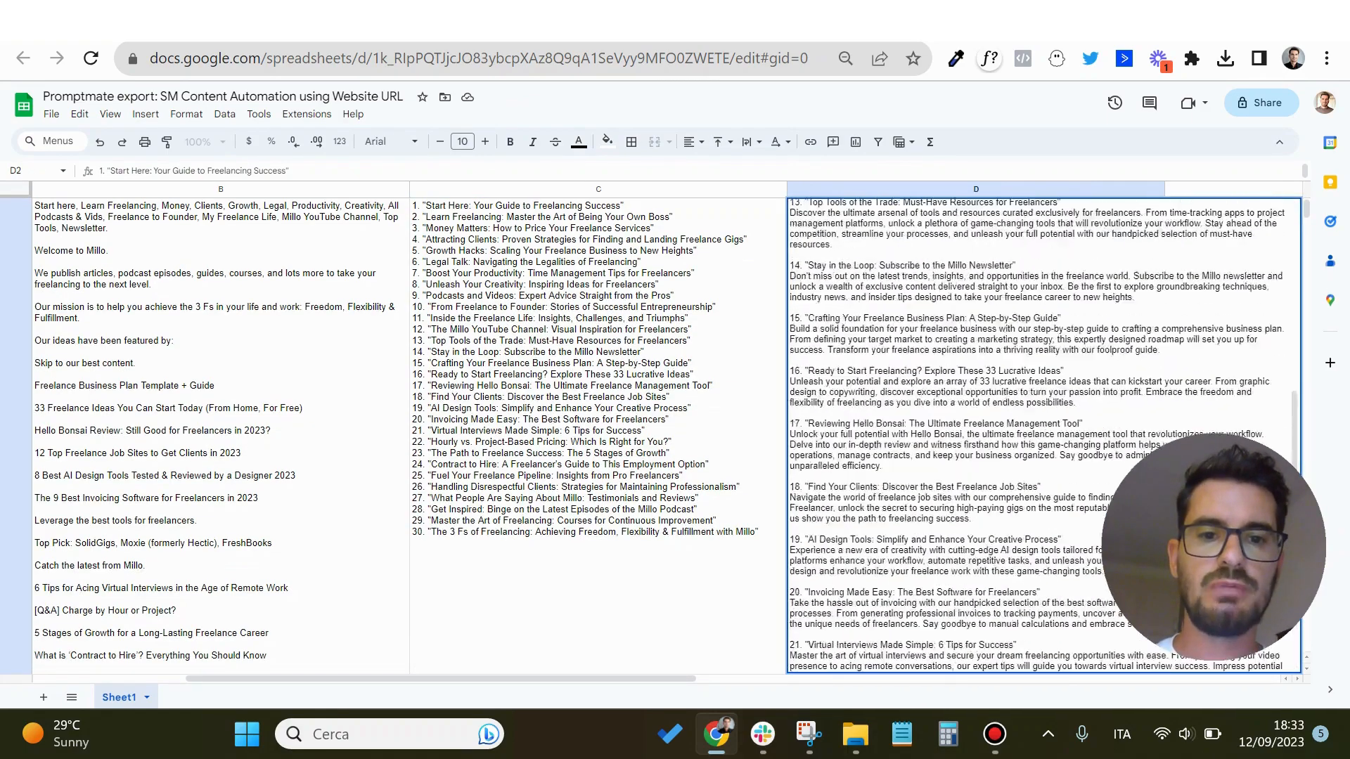
pyautogui.click(875, 310)
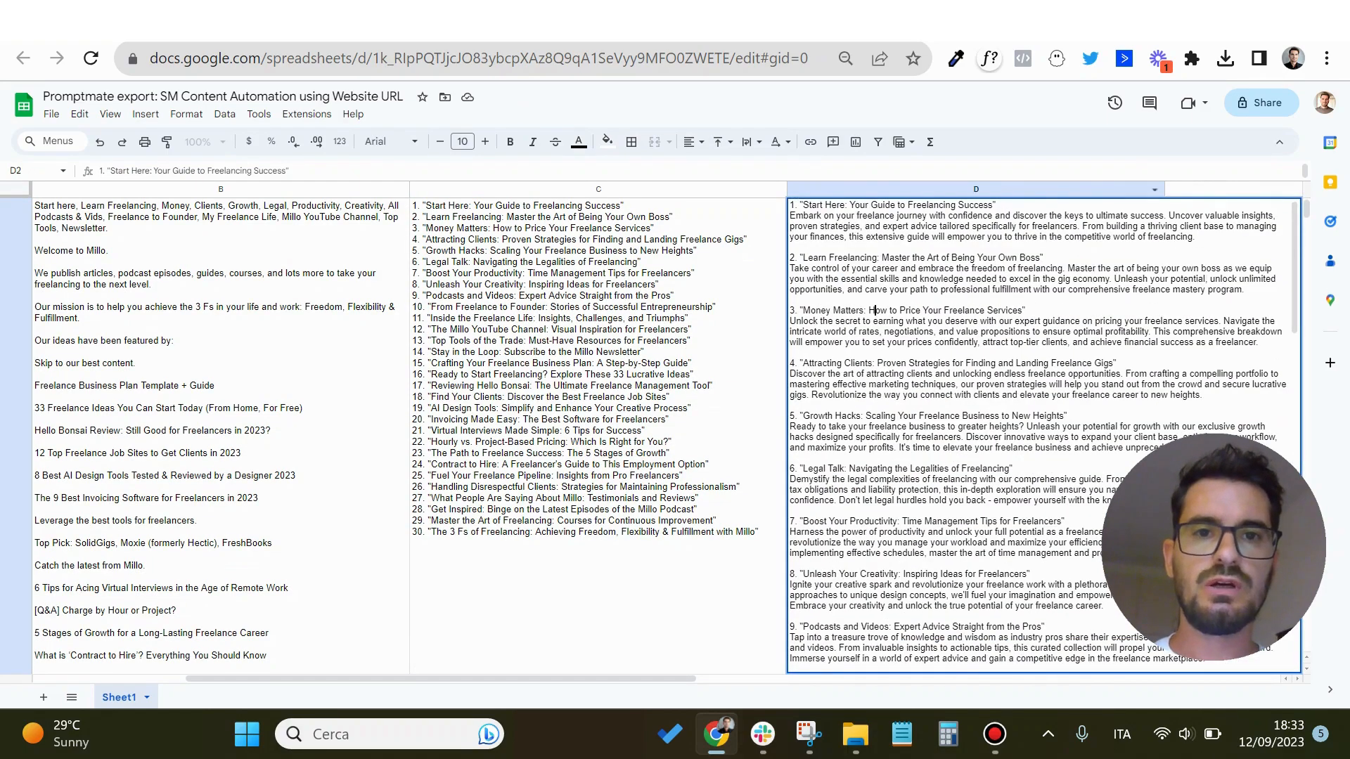
pyautogui.click(976, 190)
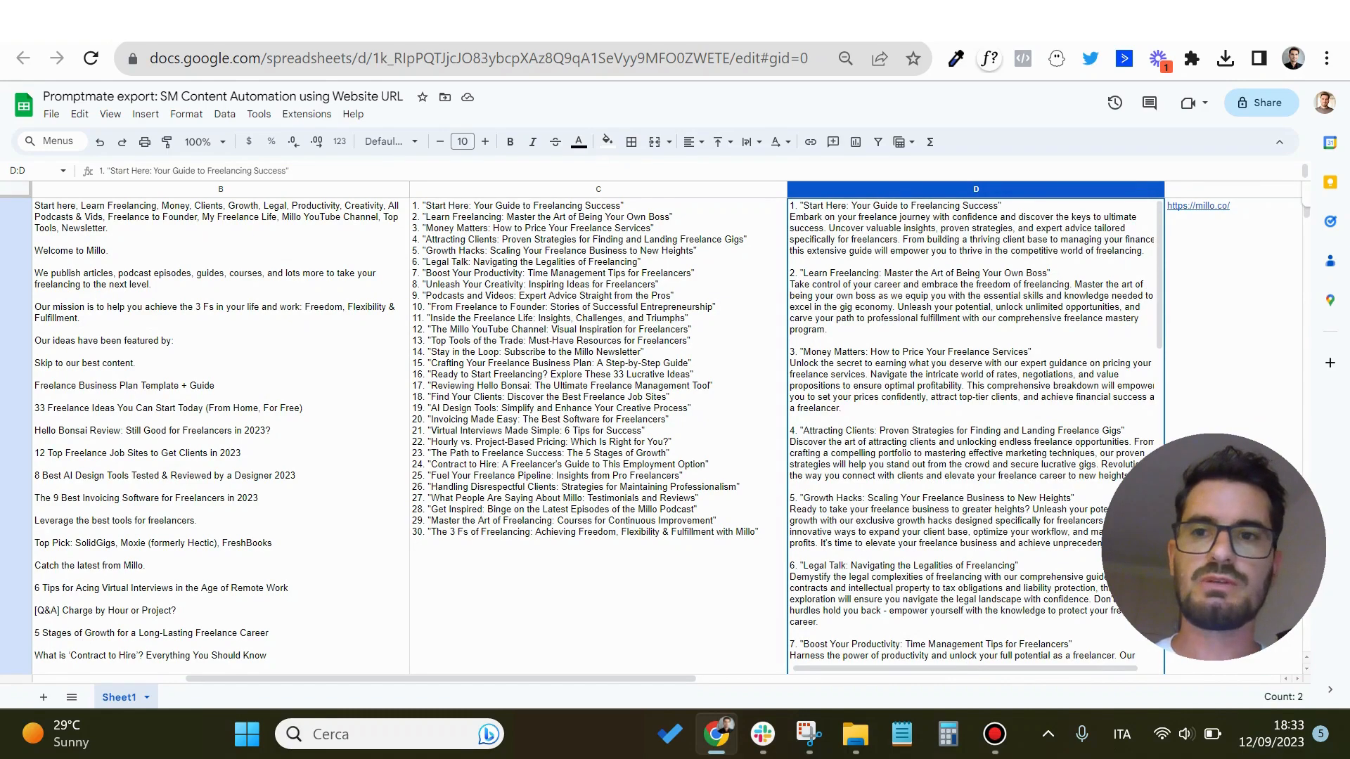
# Compare the topics in the Create Topic Ideas result with the matching captions in the Write Copy or Post Caption result
pyautogui.scroll(-12, 974, 429)
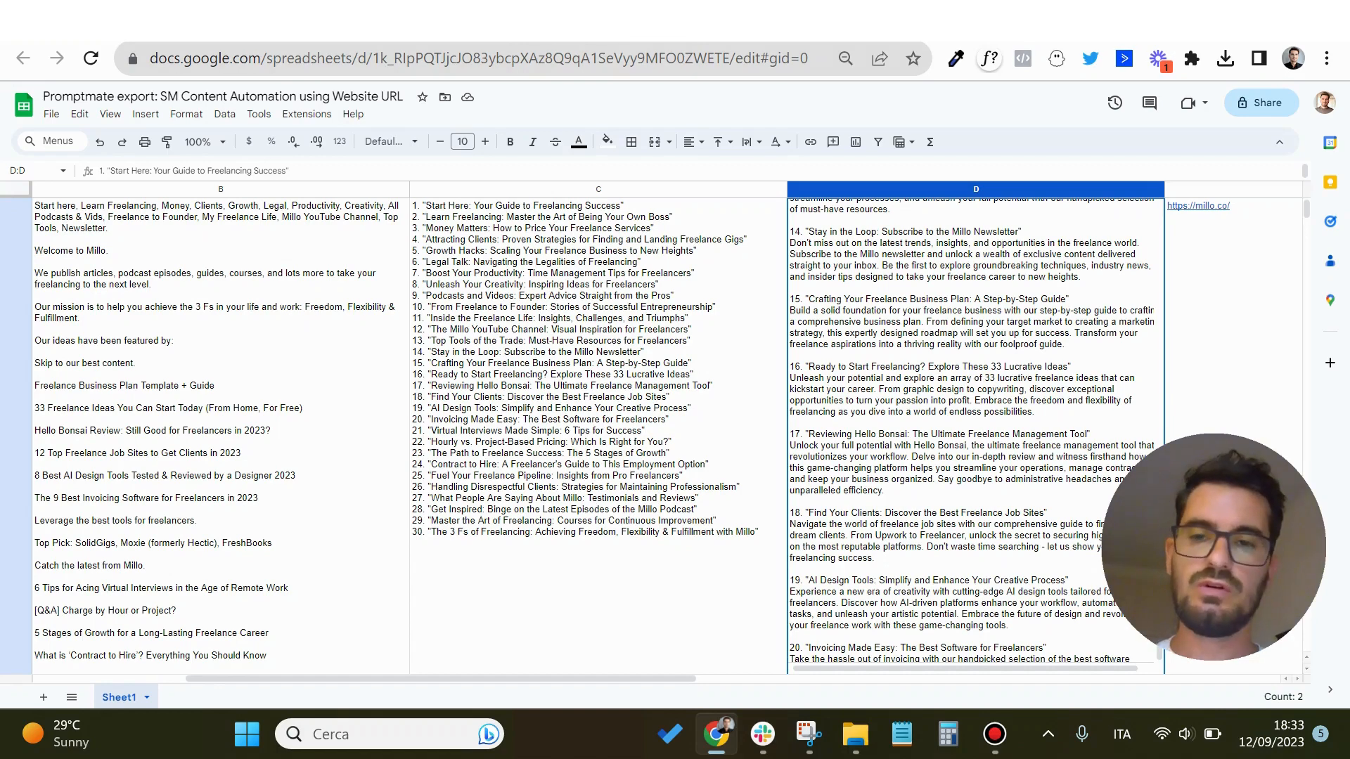
pyautogui.click(598, 421)
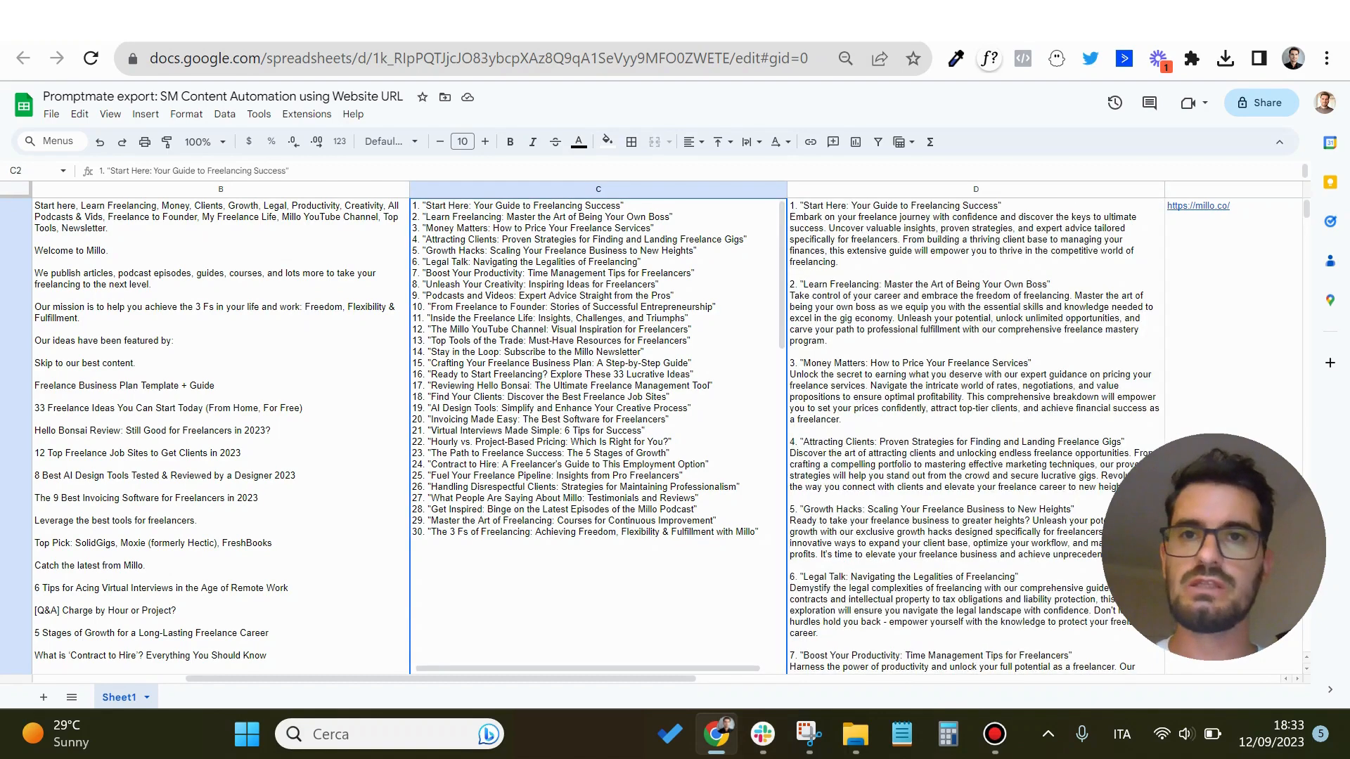
pyautogui.click(976, 422)
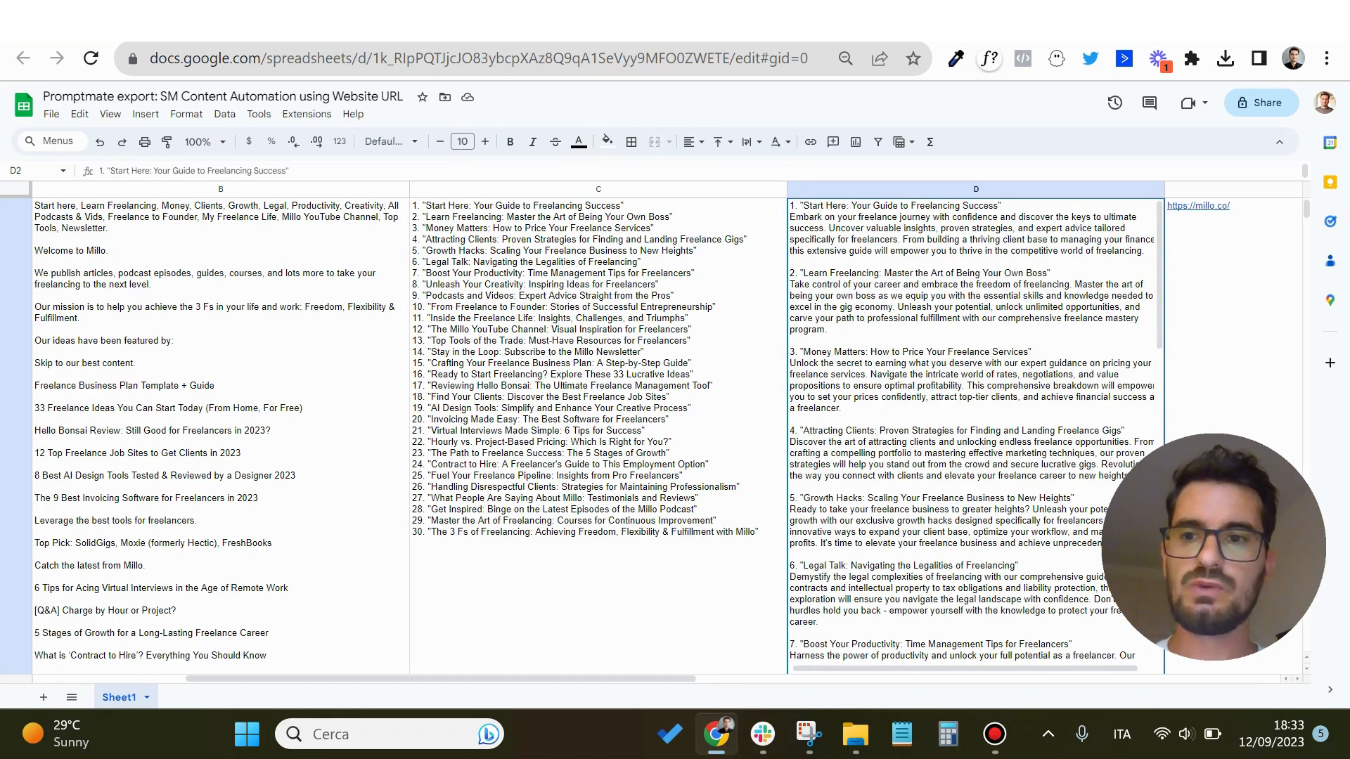
pyautogui.scroll(-2, 972, 430)
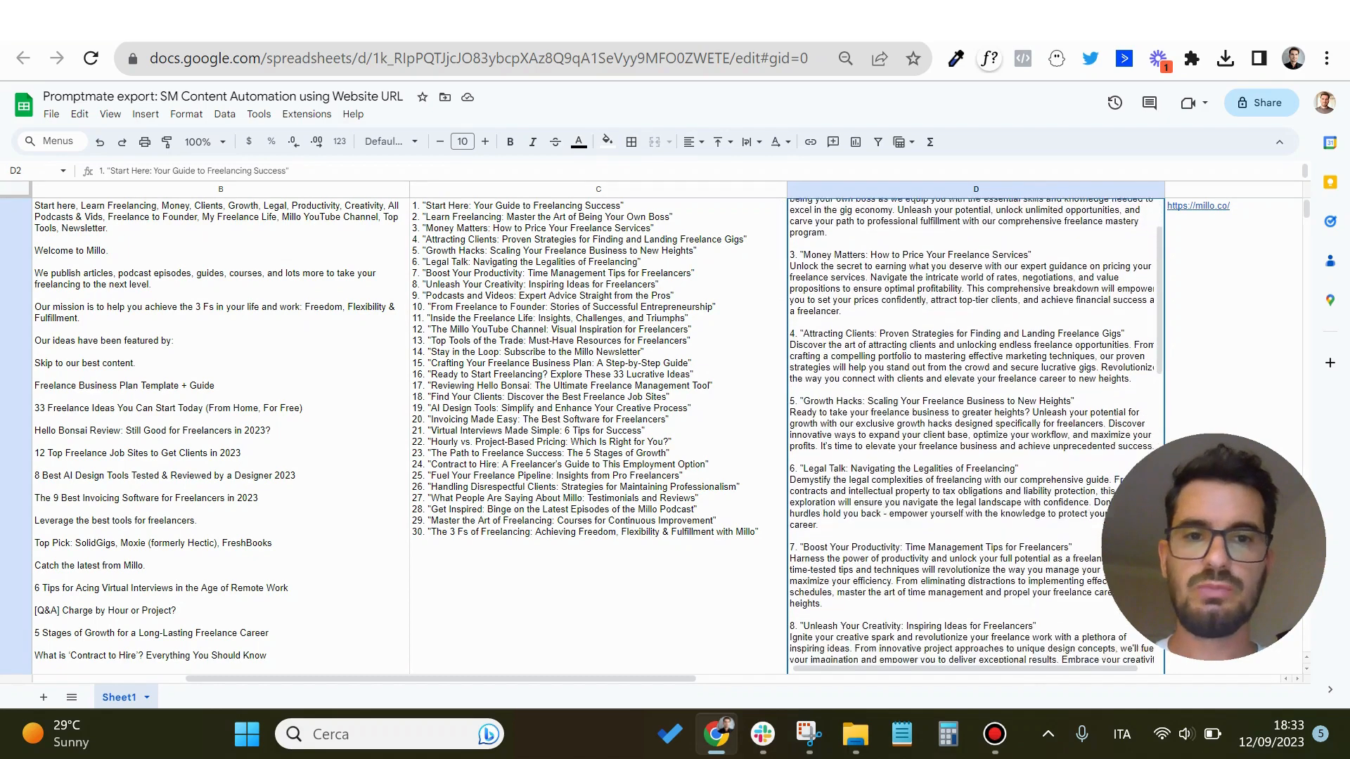
pyautogui.scroll(2, 972, 431)
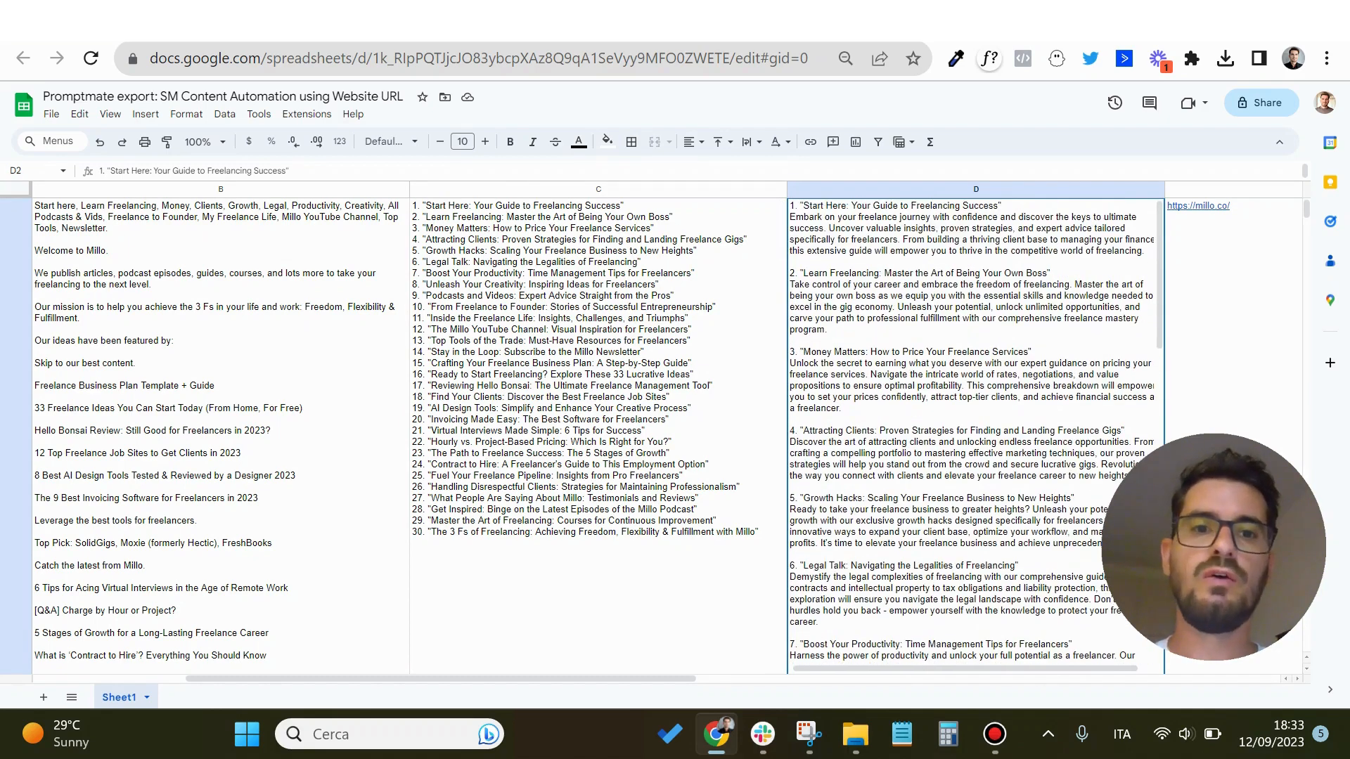
pyautogui.scroll(1, 971, 431)
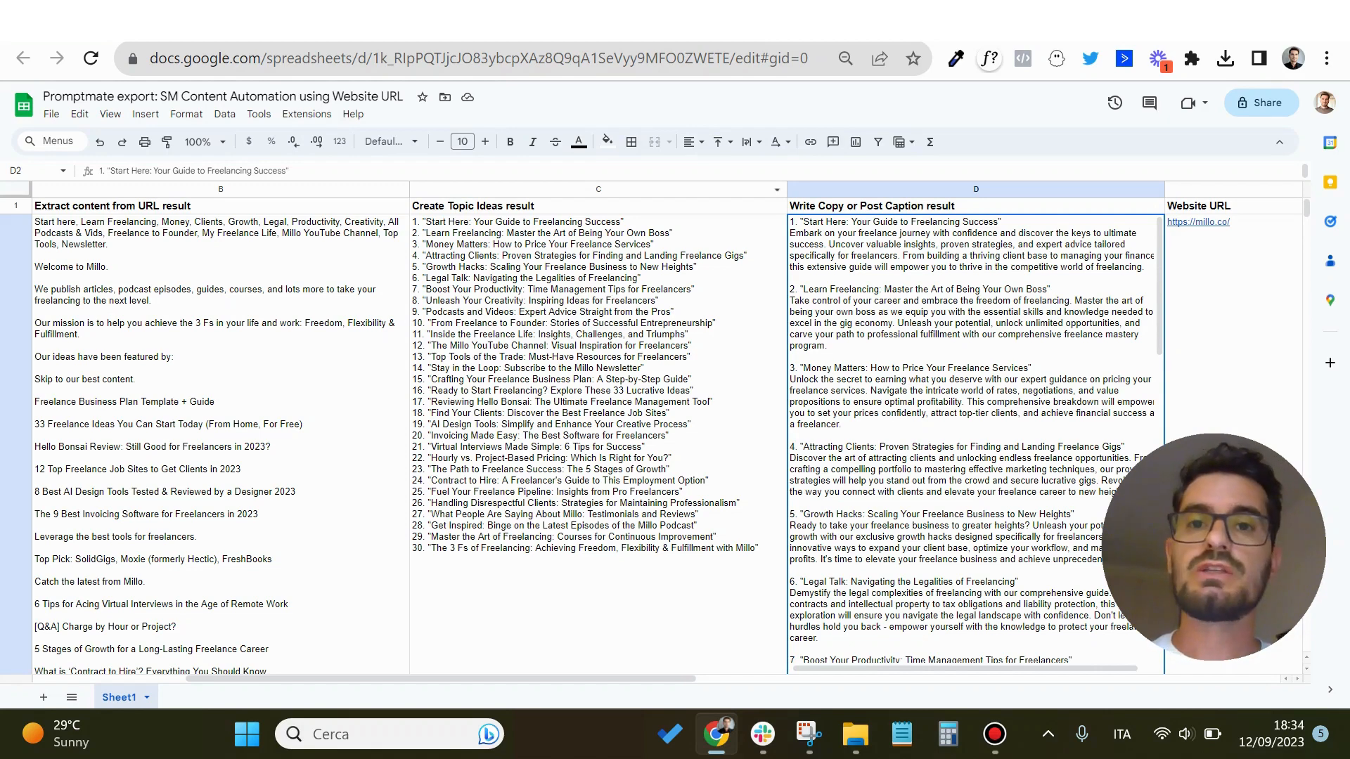
# Switch to the Promptmate app SM Content Automation using Website URL, open it for editing and save its input to reach the prompts
pyautogui.hotkey('ctrl', 'shift', 'Tab')
pyautogui.scroll(1, 784, 394)
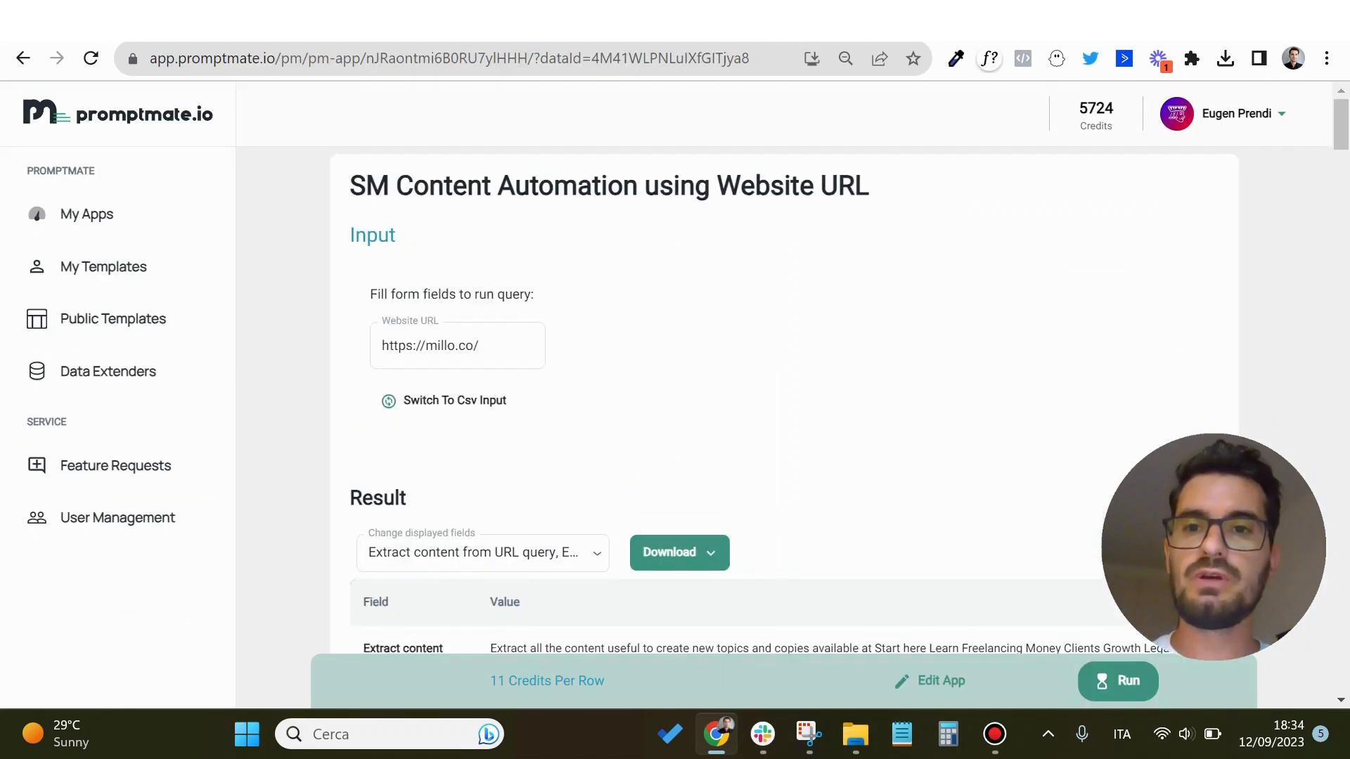
pyautogui.scroll(-2, 784, 394)
pyautogui.scroll(-1, 784, 394)
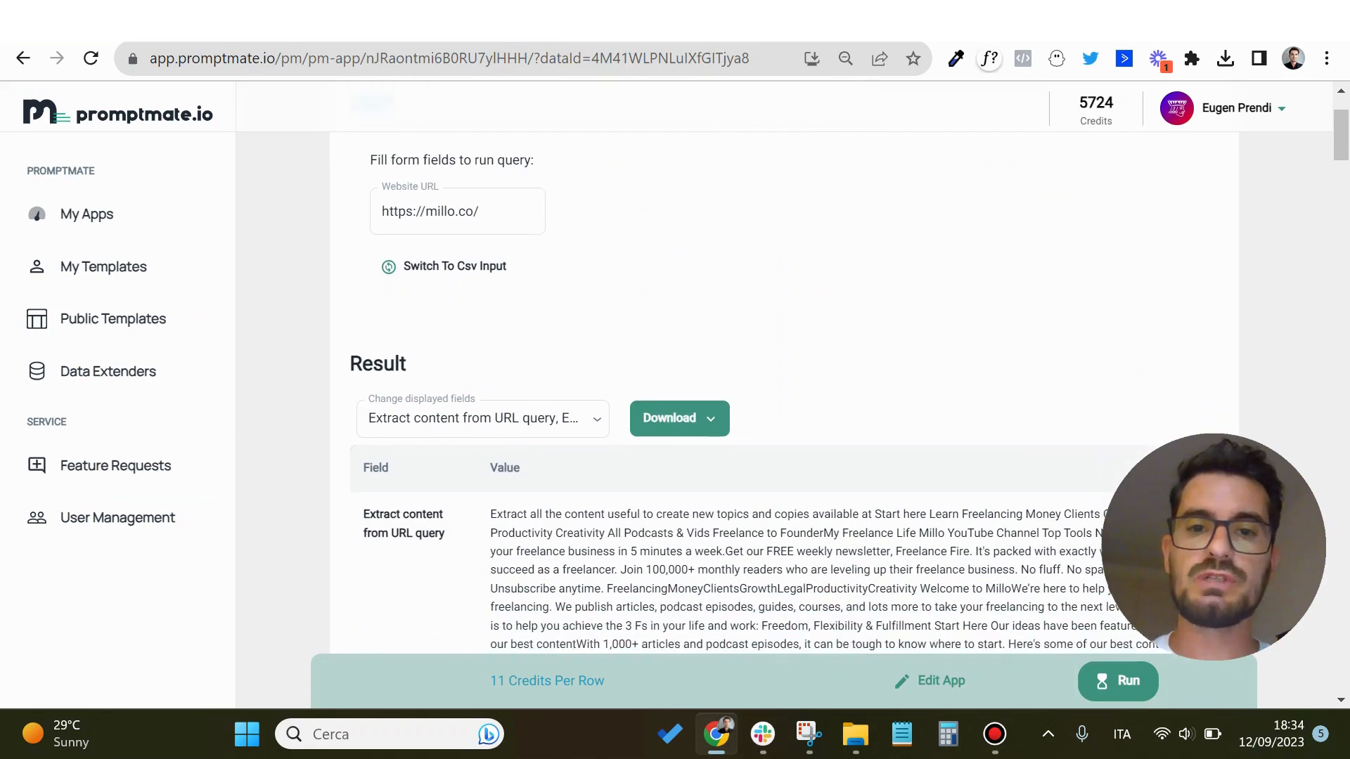
pyautogui.scroll(3, 784, 394)
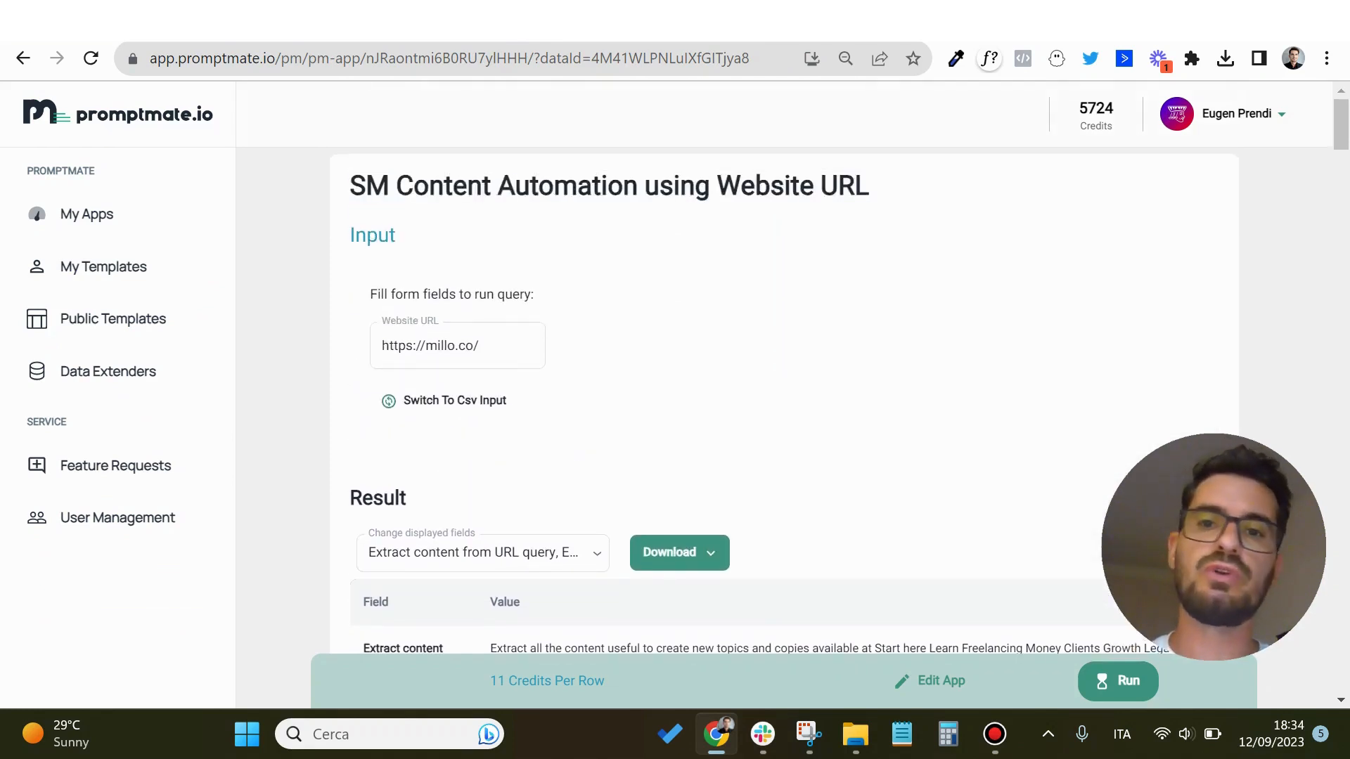
pyautogui.scroll(-1, 784, 393)
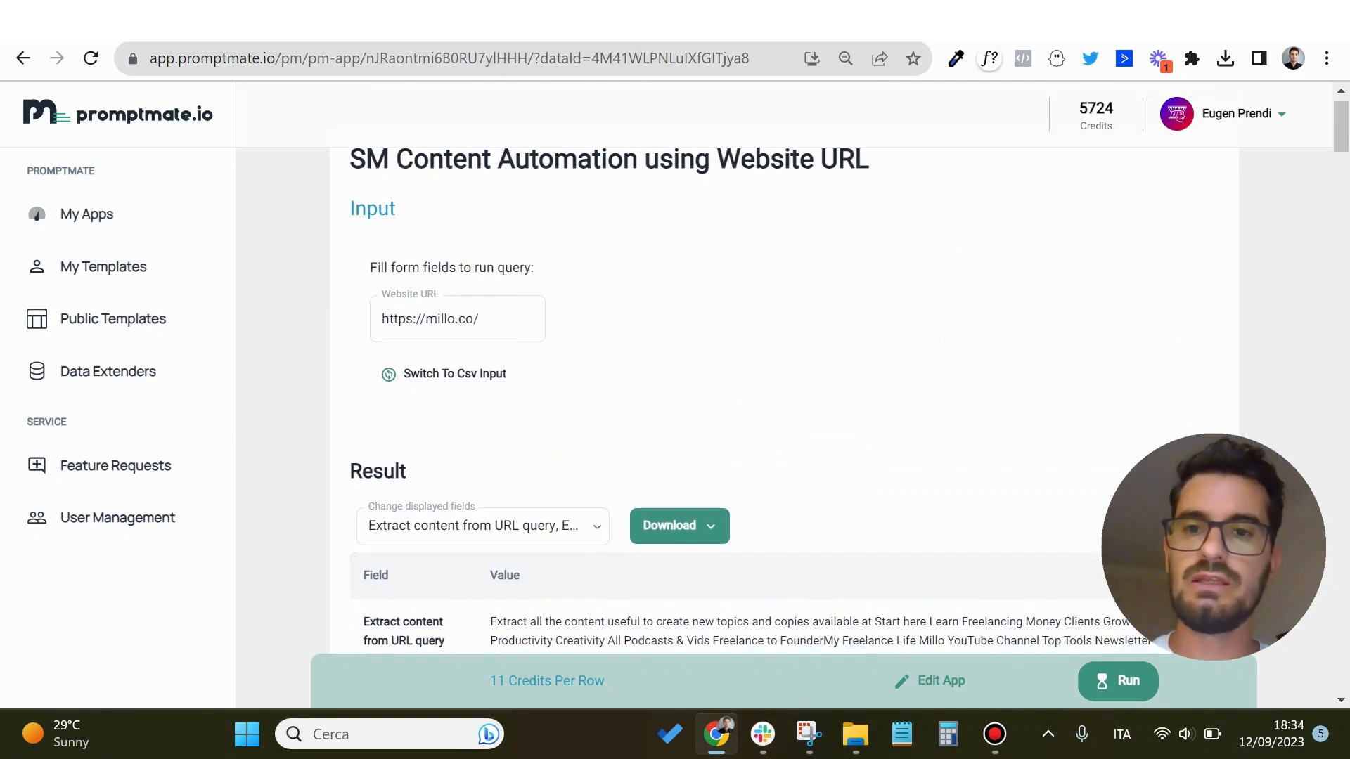
pyautogui.scroll(-1, 784, 393)
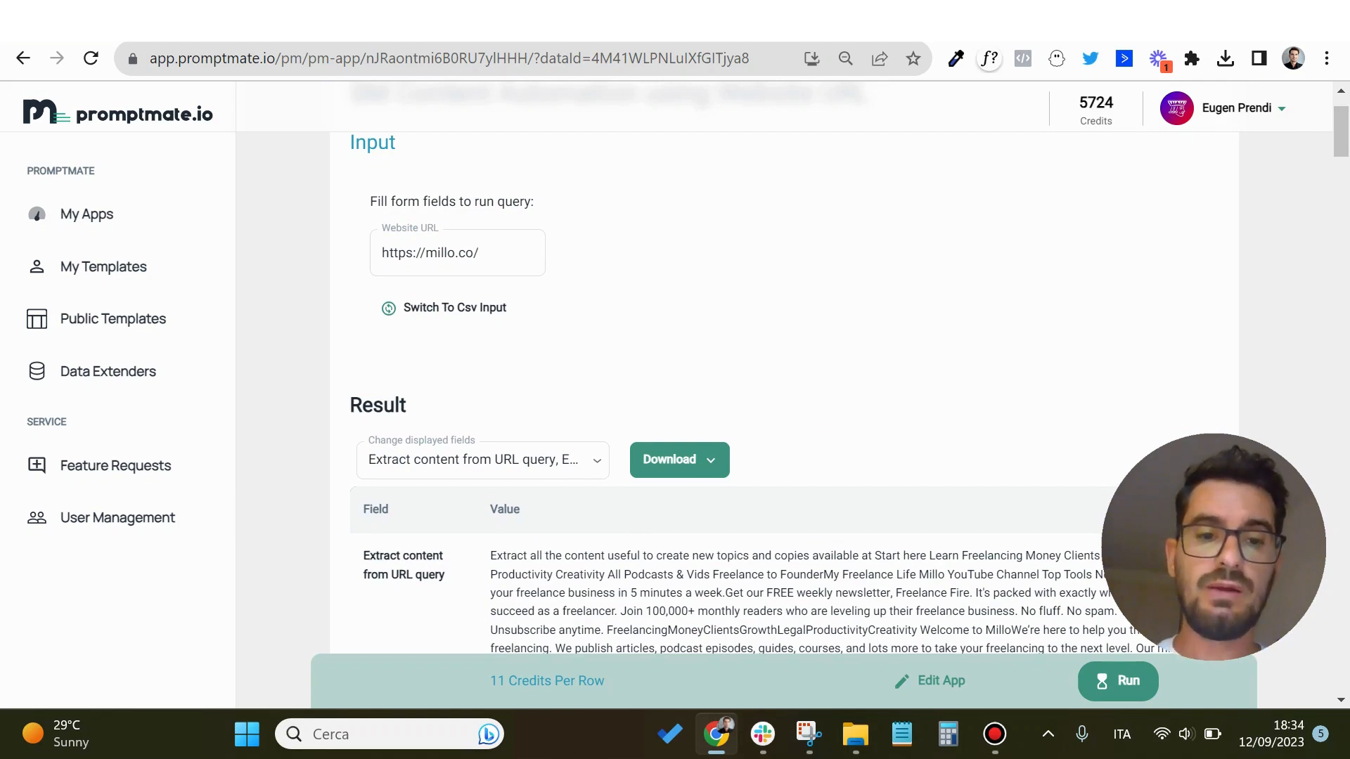
pyautogui.click(930, 681)
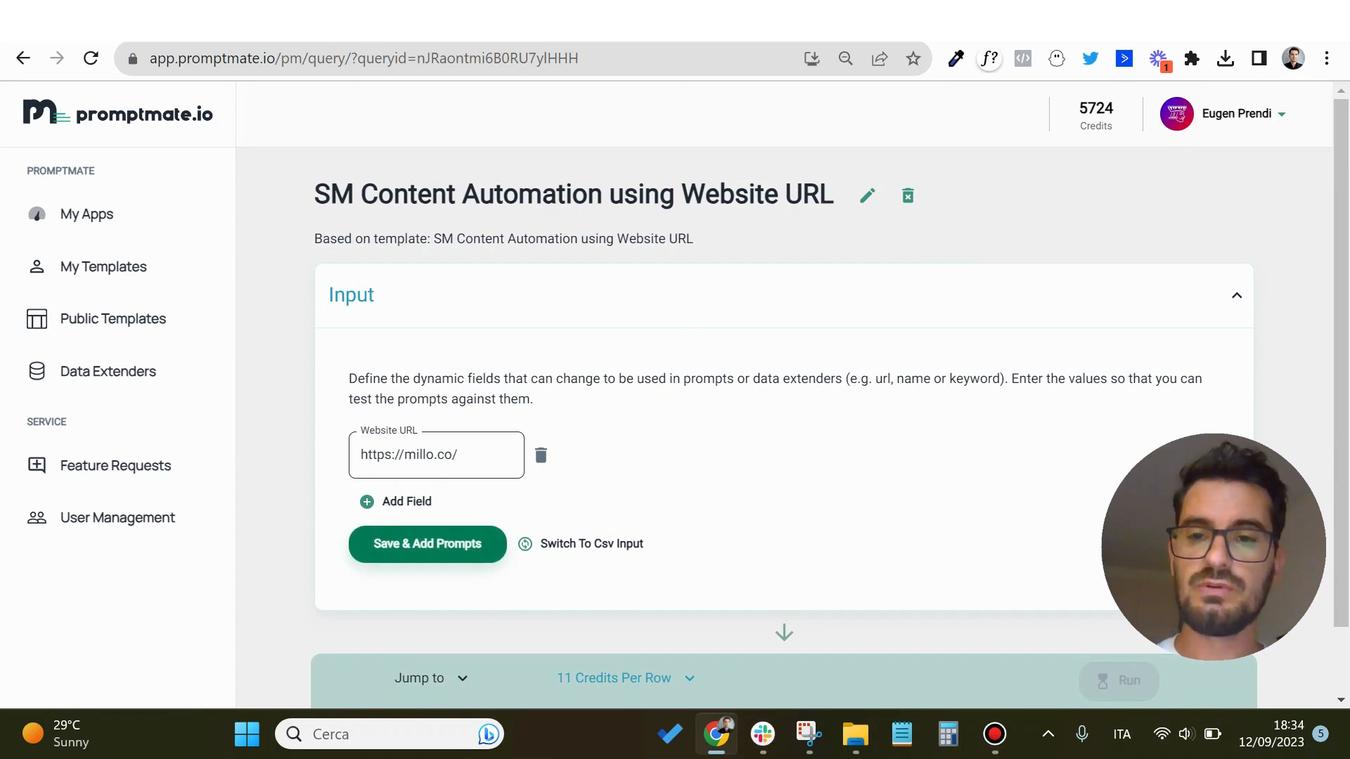
pyautogui.click(429, 544)
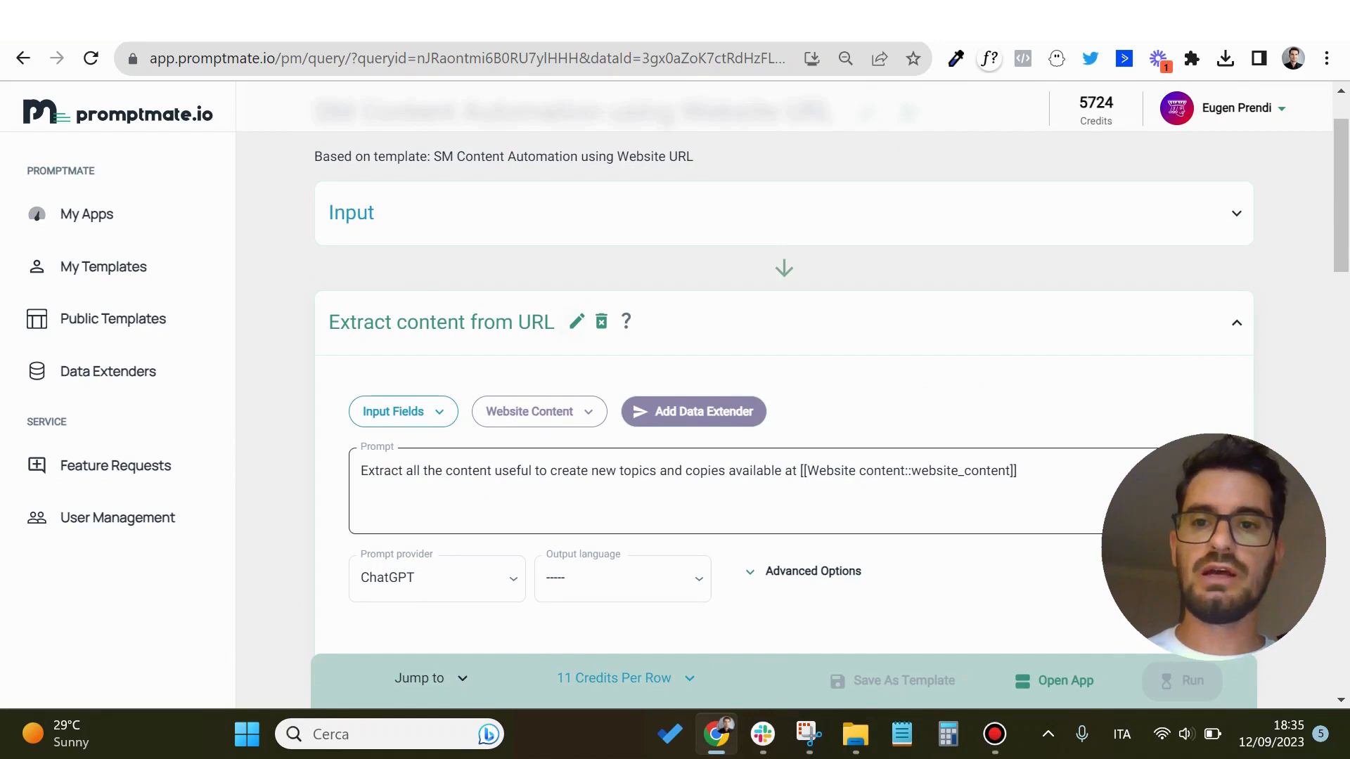
# Examine the Extract content from URL prompt's available input fields and the URL source options of the Generic Content Extender
pyautogui.click(410, 412)
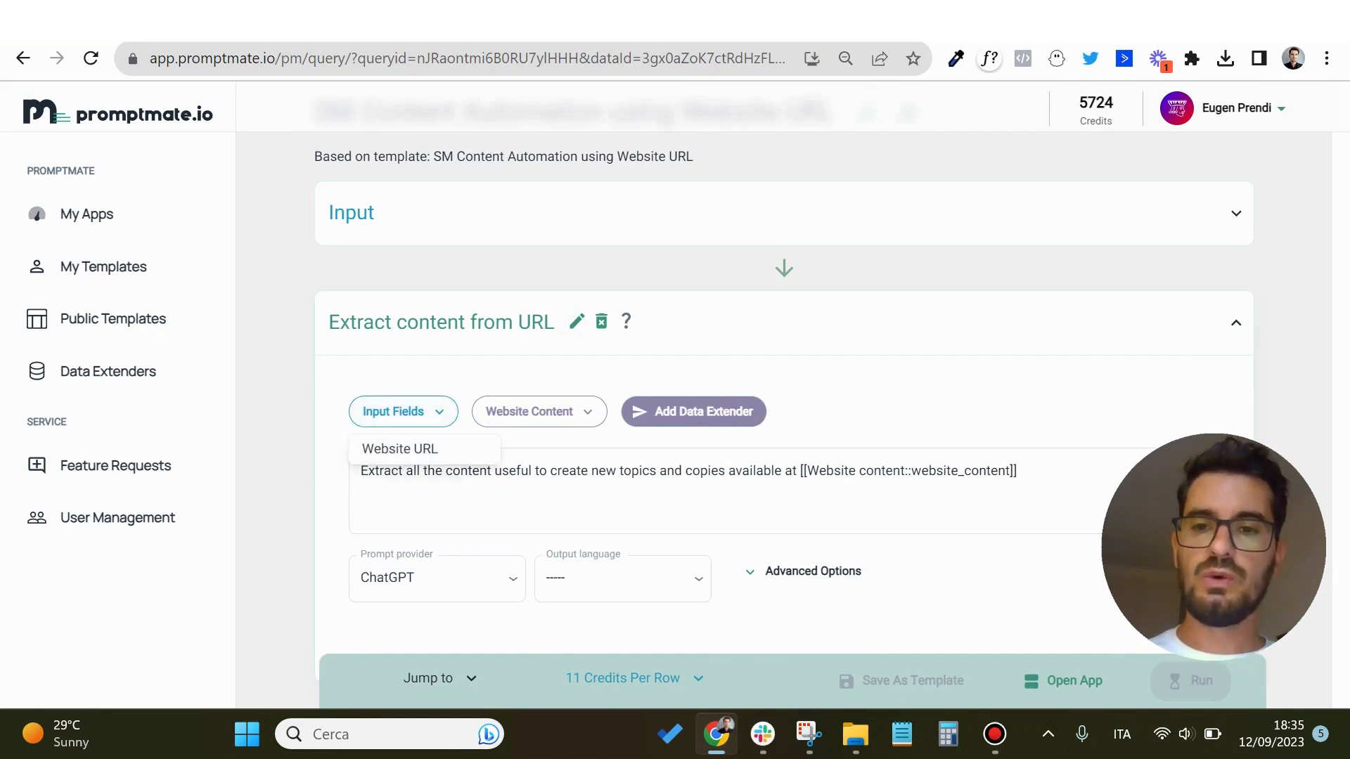
pyautogui.press('Escape')
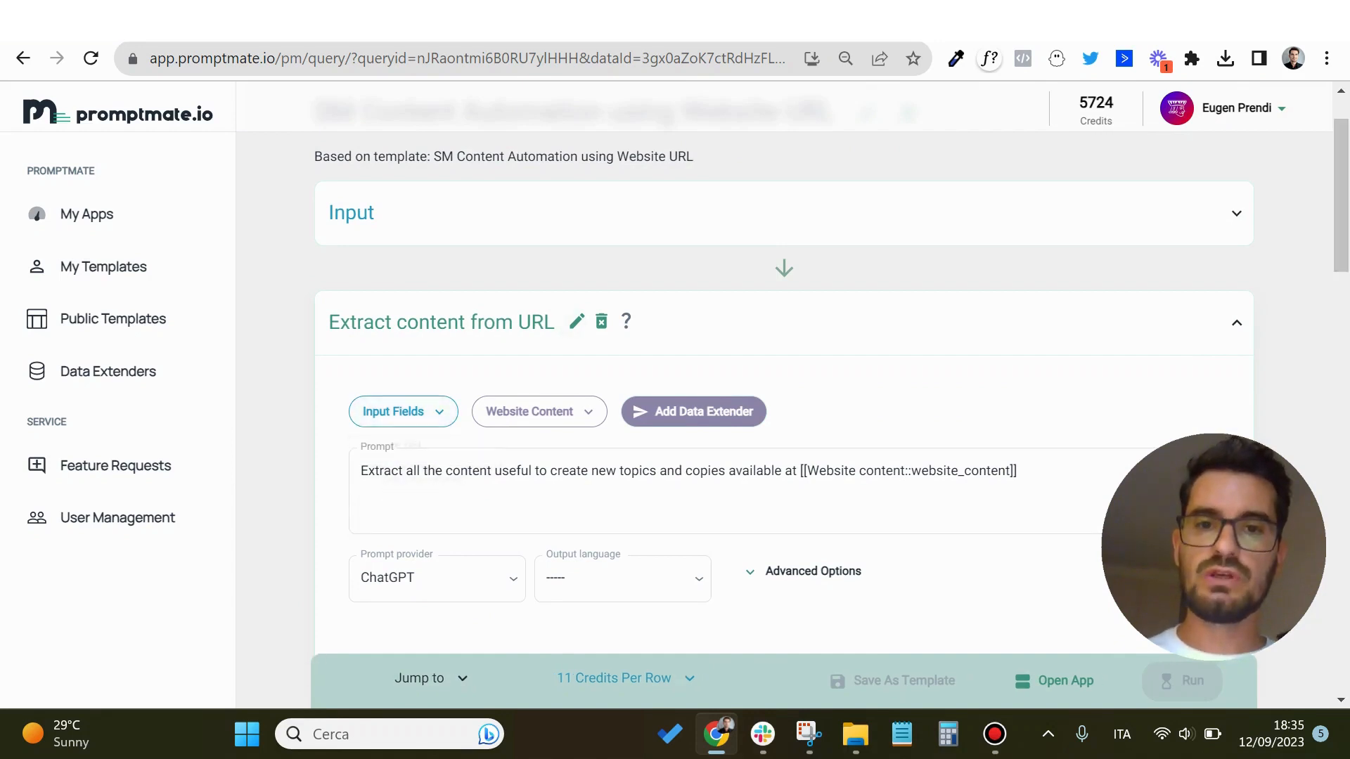
pyautogui.click(690, 412)
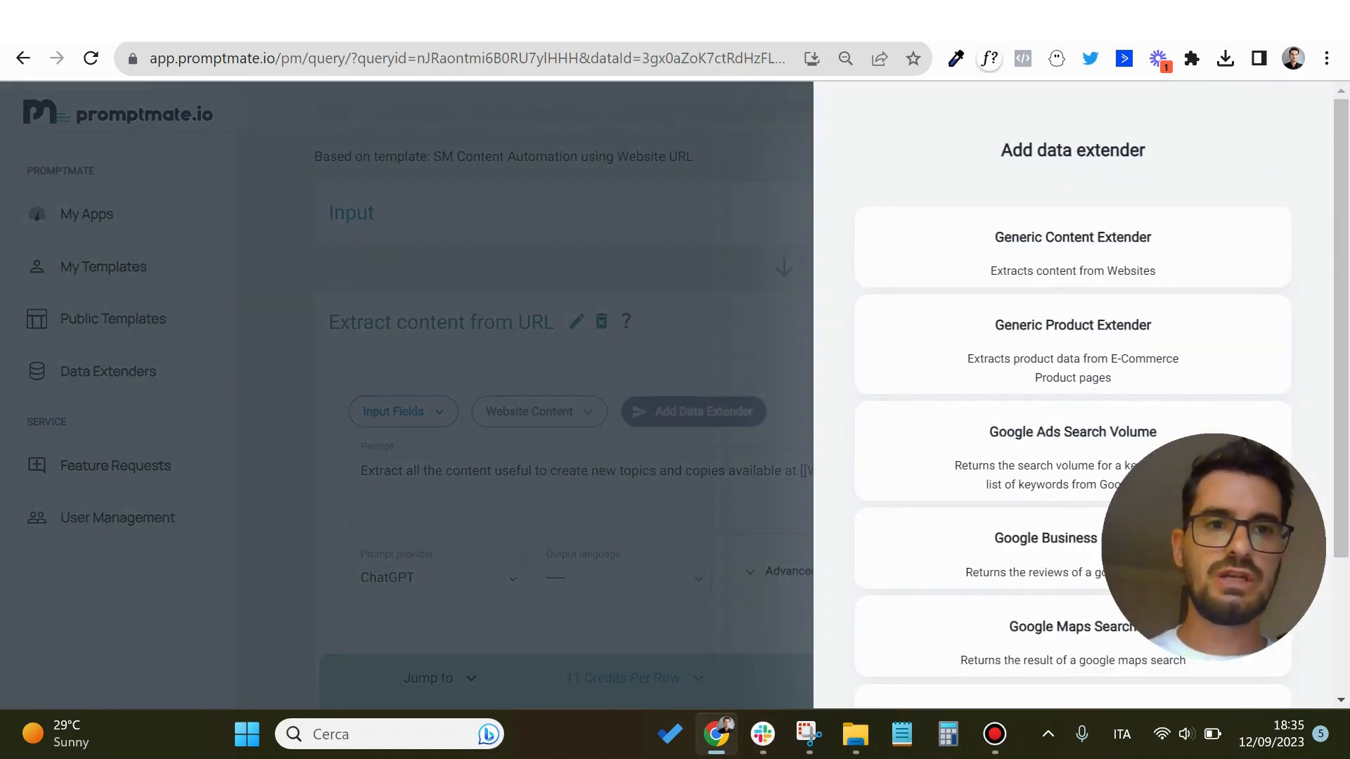
pyautogui.click(1073, 253)
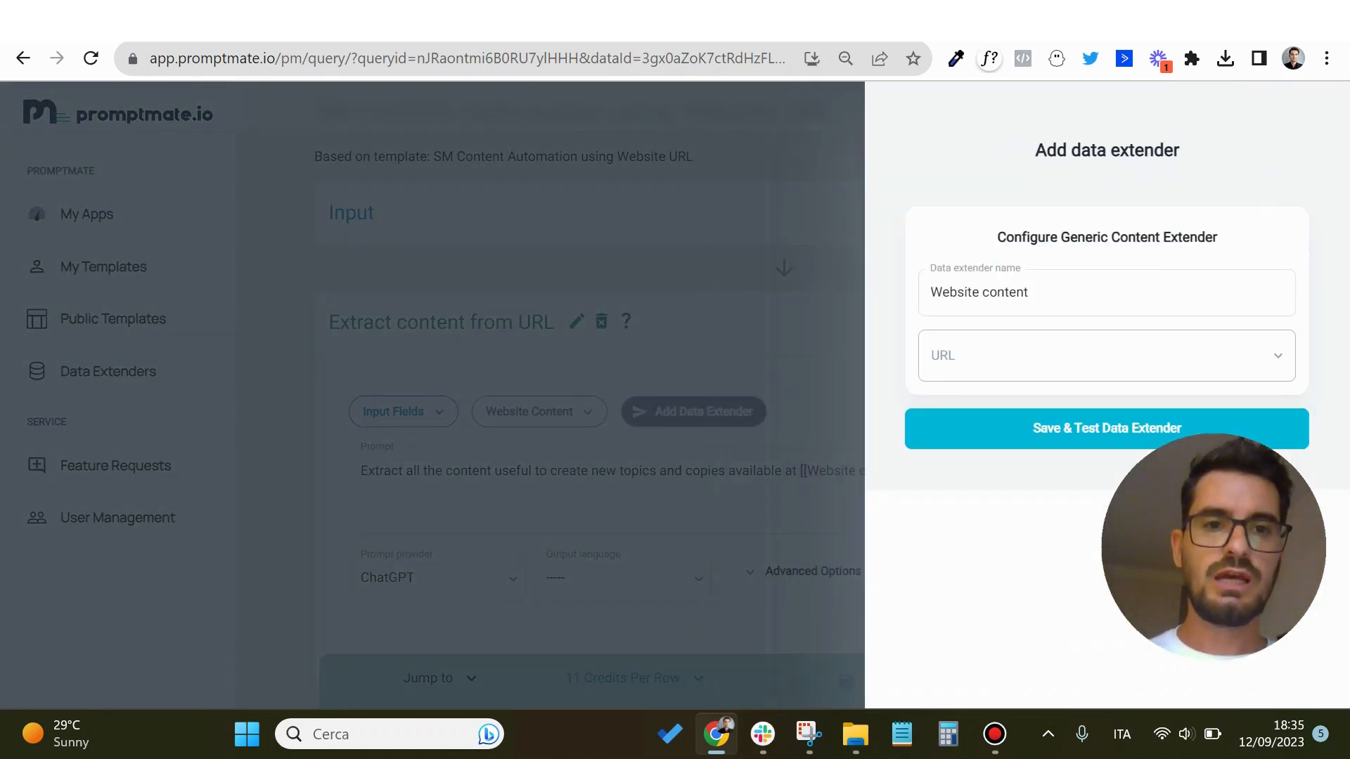
pyautogui.click(1106, 353)
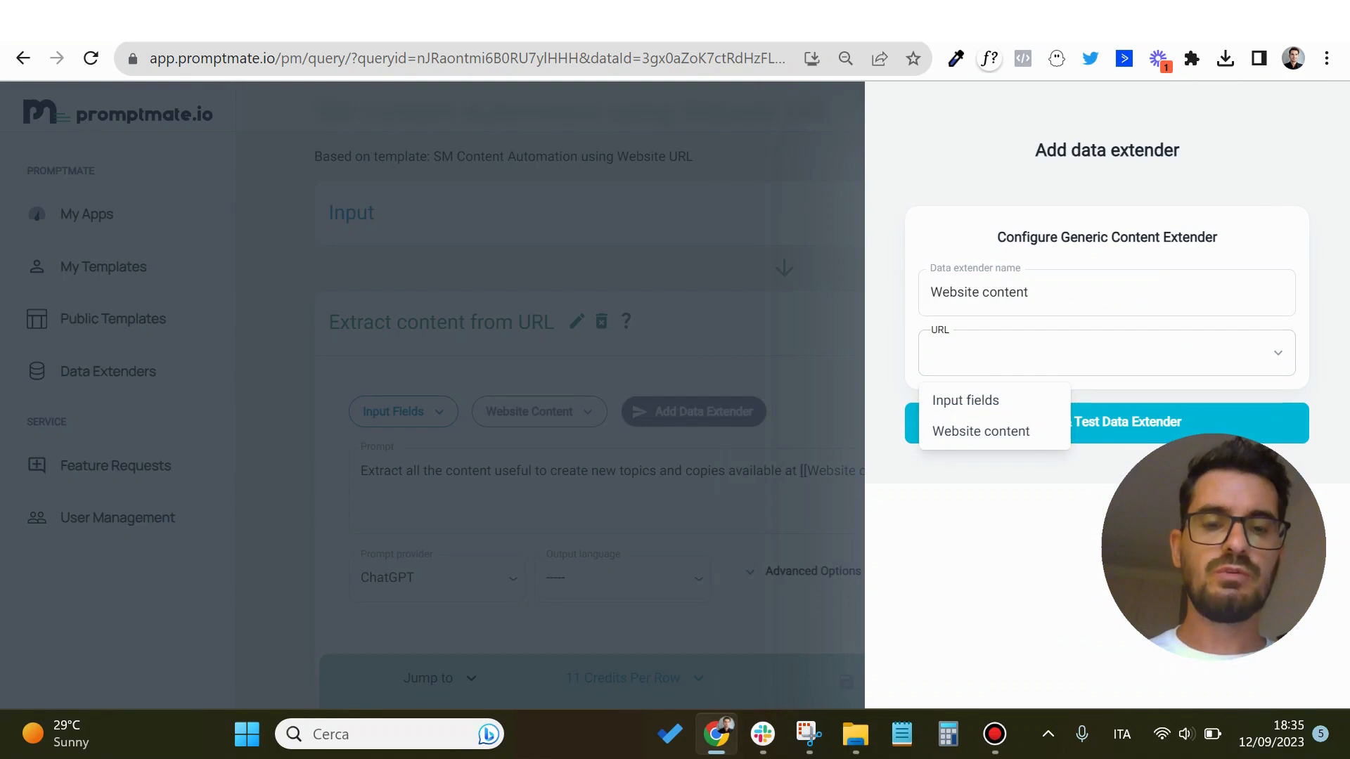
pyautogui.press('Escape')
pyautogui.press('Escape')
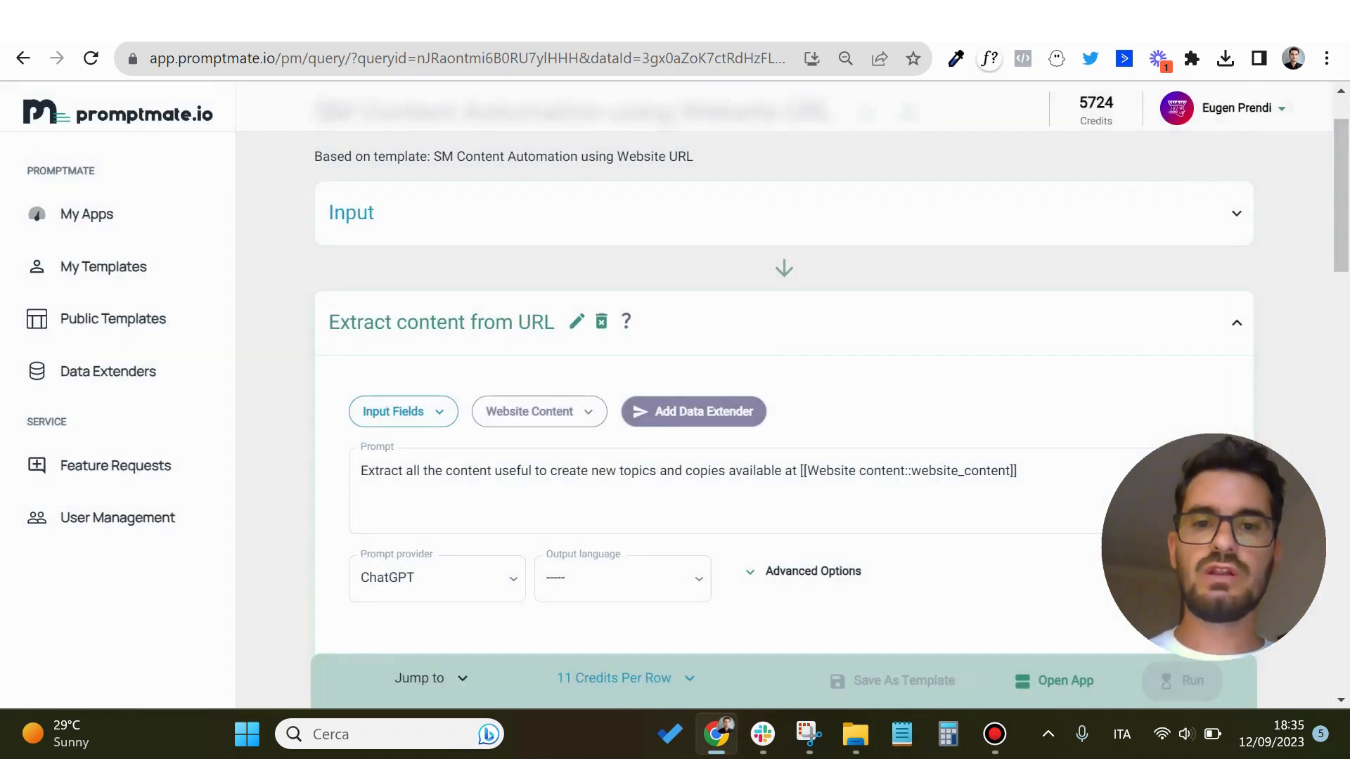
# Examine how the Create Topic Ideas prompt uses the result of the Extract content from URL prompt as its input
pyautogui.scroll(-7, 783, 380)
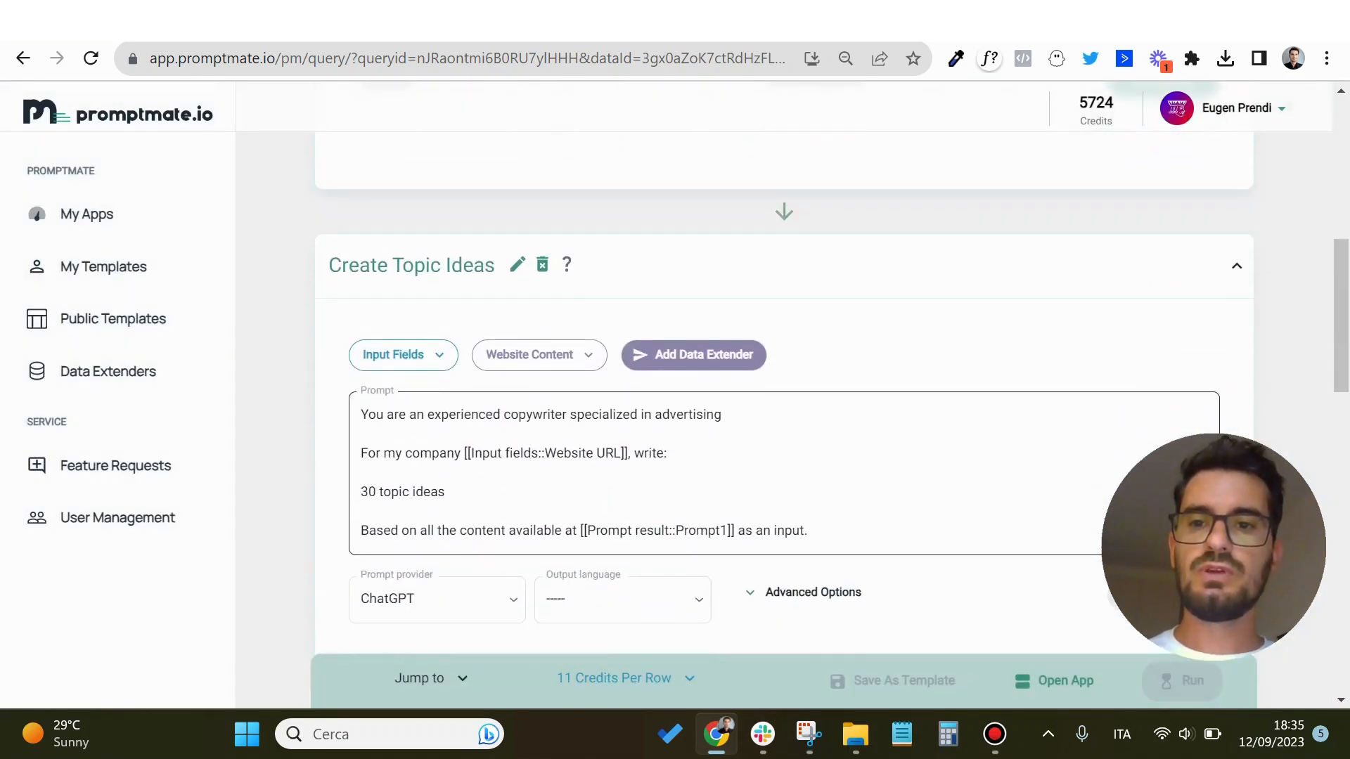
pyautogui.scroll(-1, 784, 379)
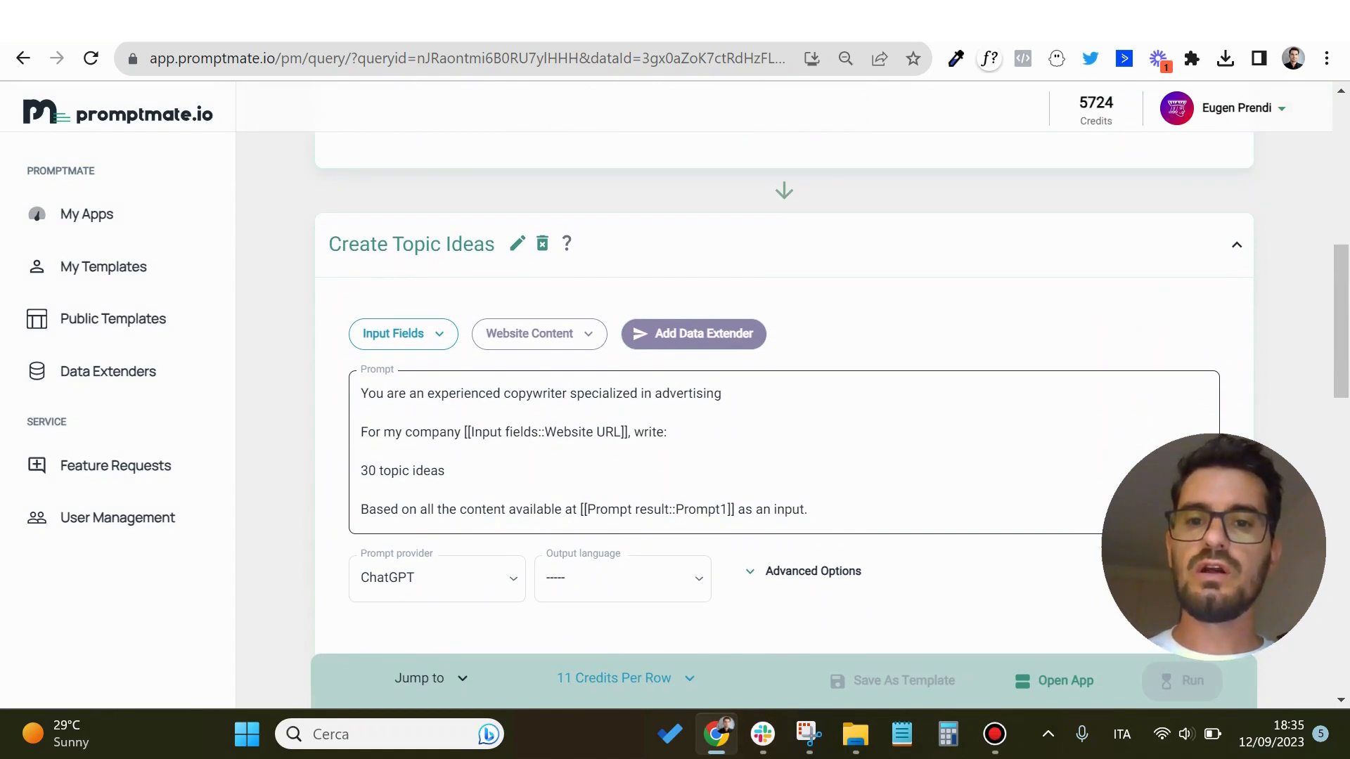
pyautogui.moveTo(581, 509); pyautogui.dragTo(752, 509)
pyautogui.scroll(6, 784, 422)
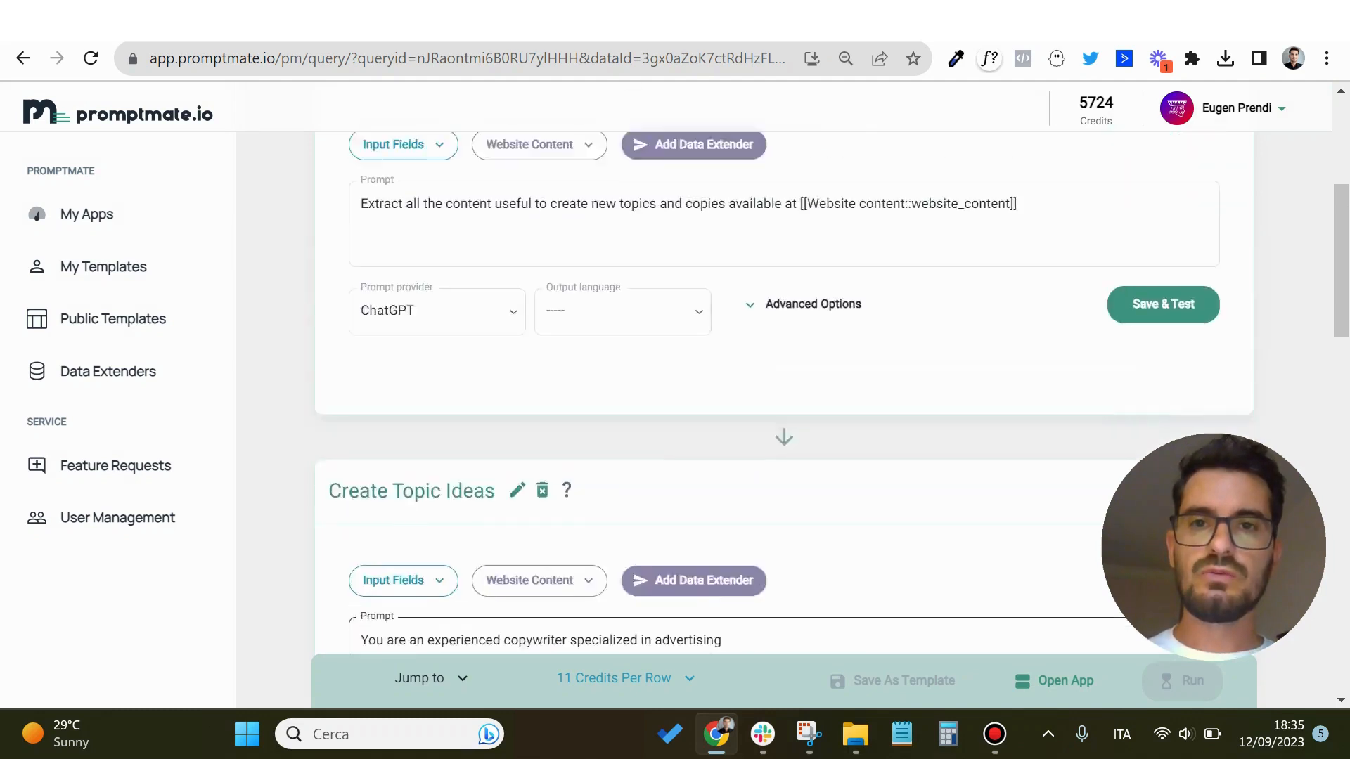
pyautogui.scroll(-8, 784, 422)
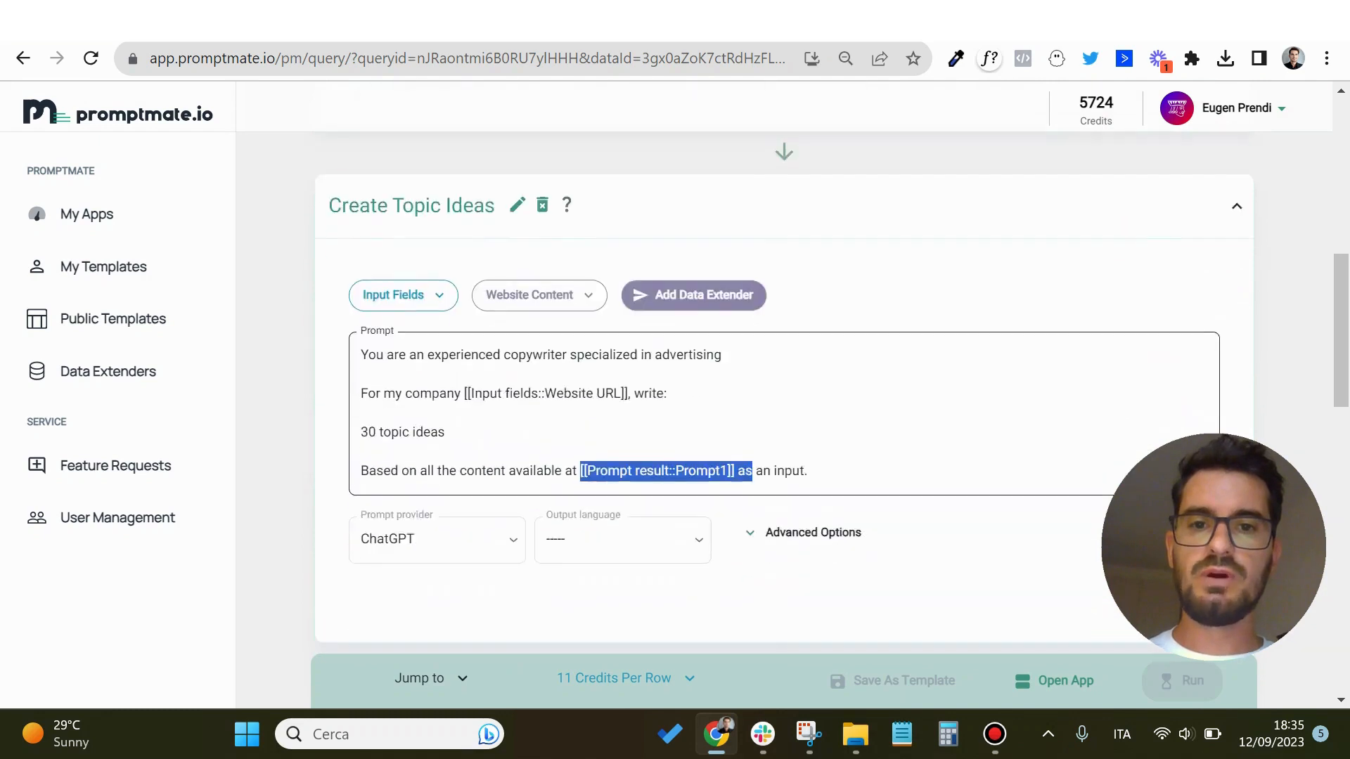
pyautogui.click(738, 355)
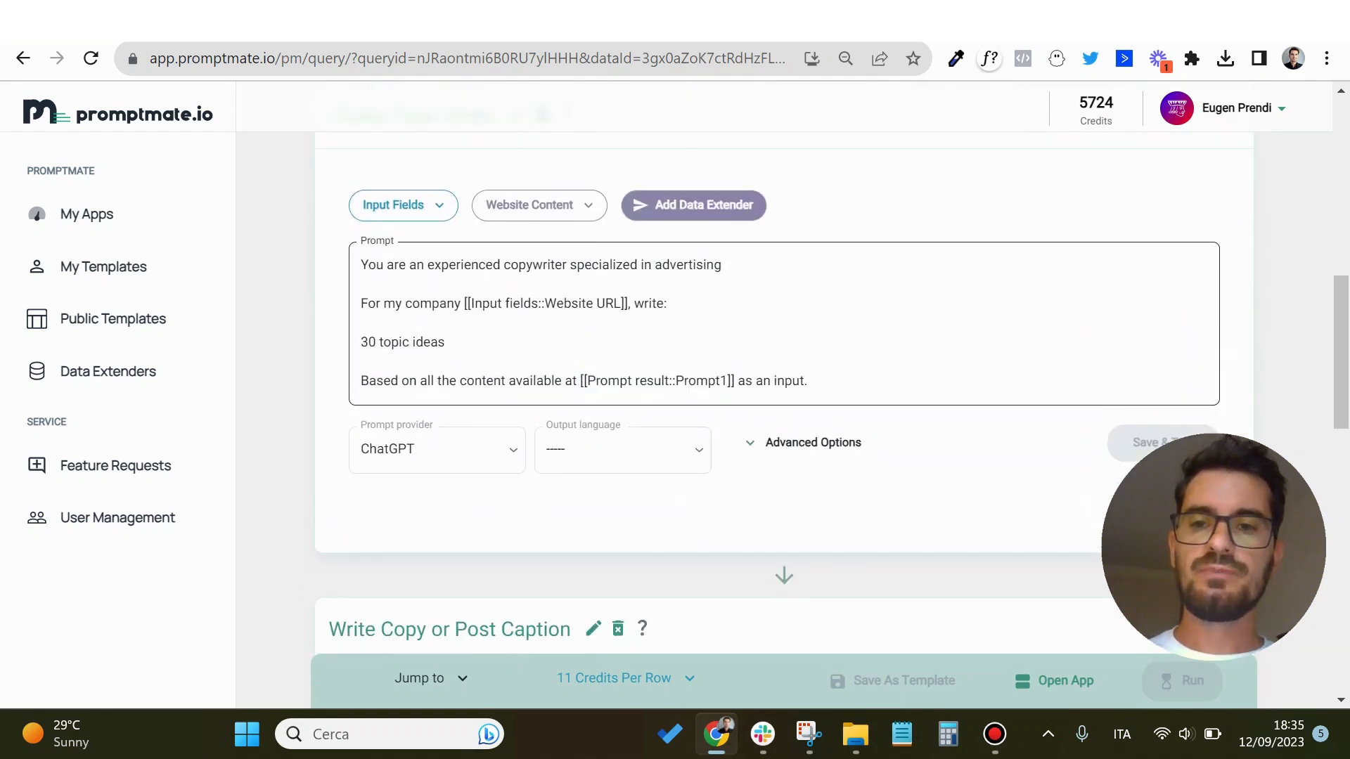
pyautogui.moveTo(581, 381); pyautogui.dragTo(752, 381)
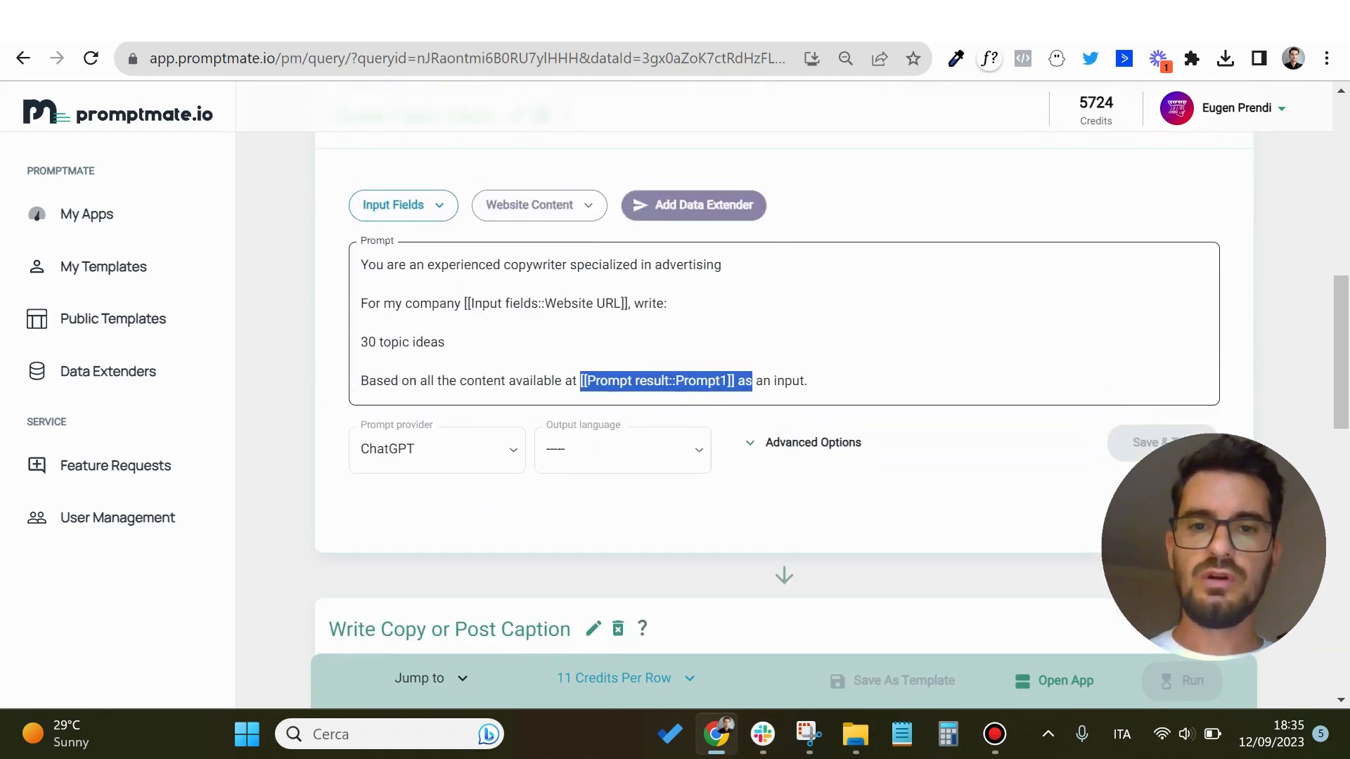
pyautogui.click(608, 381)
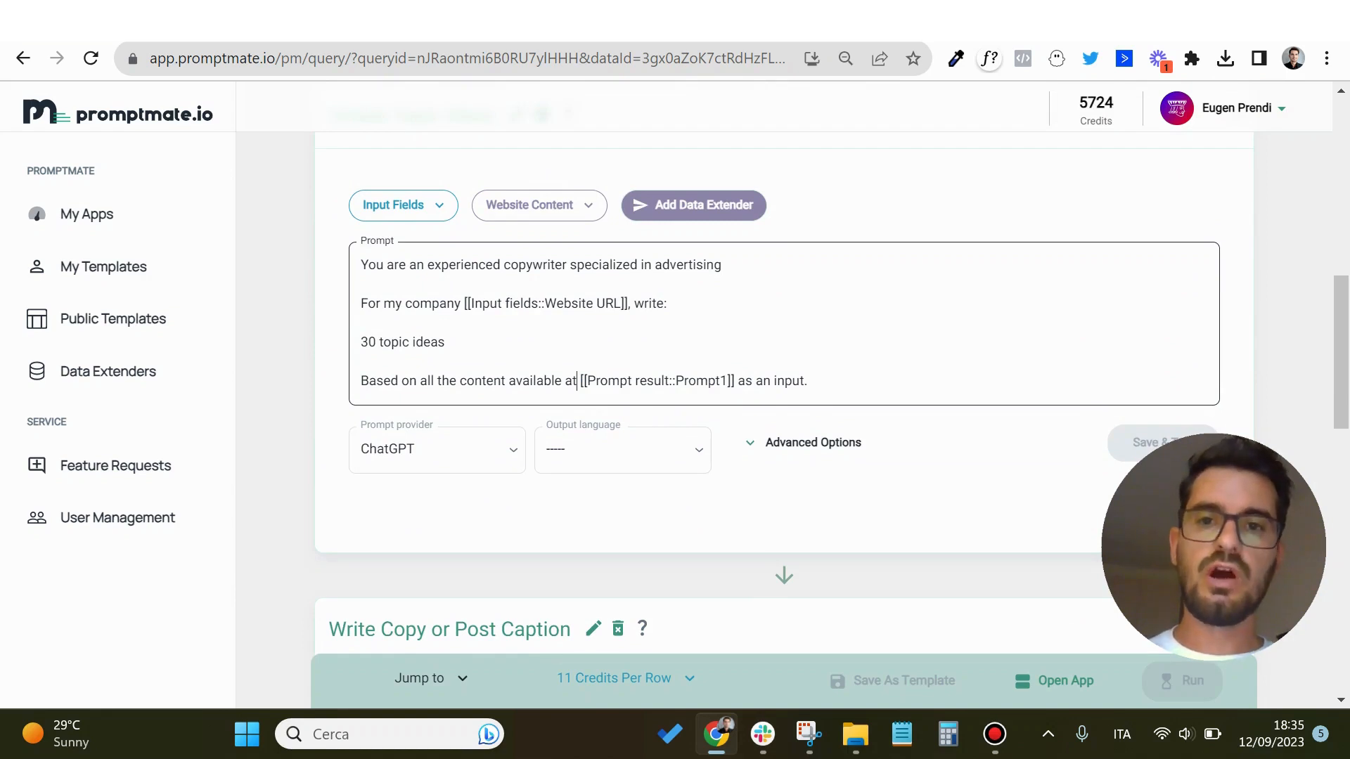
pyautogui.moveTo(576, 381); pyautogui.dragTo(735, 381)
pyautogui.scroll(-1, 735, 381)
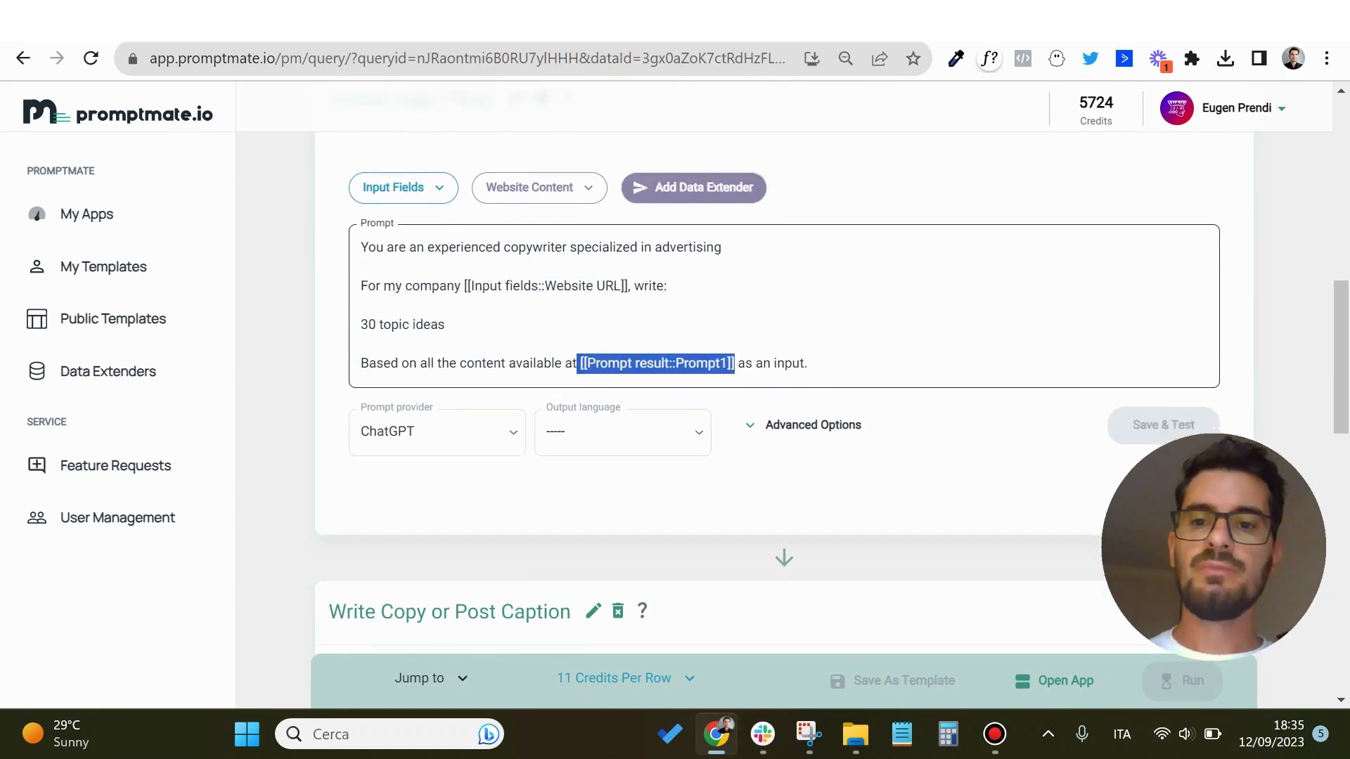
# Review the Write Copy or Post Caption prompt and highlight its reference to the Prompt2 result
pyautogui.scroll(-6, 784, 394)
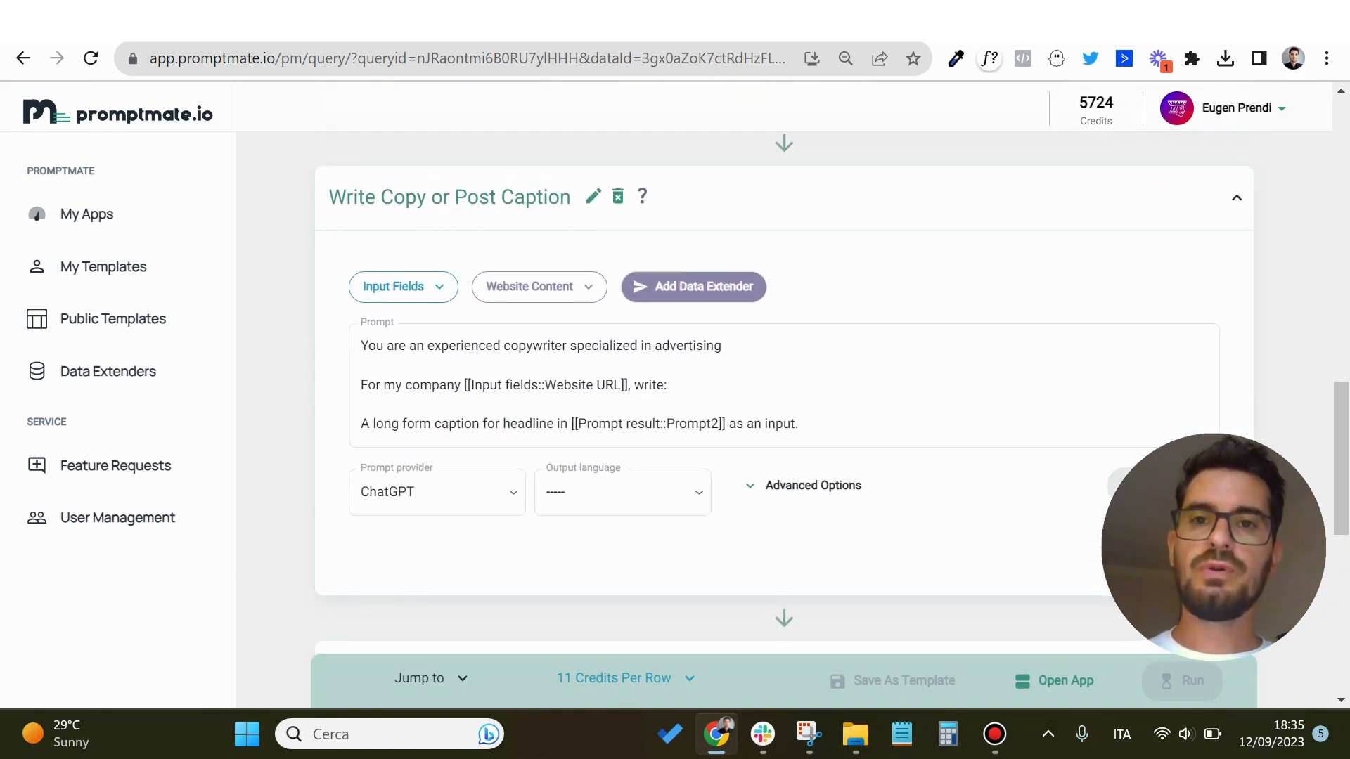
pyautogui.scroll(1, 784, 393)
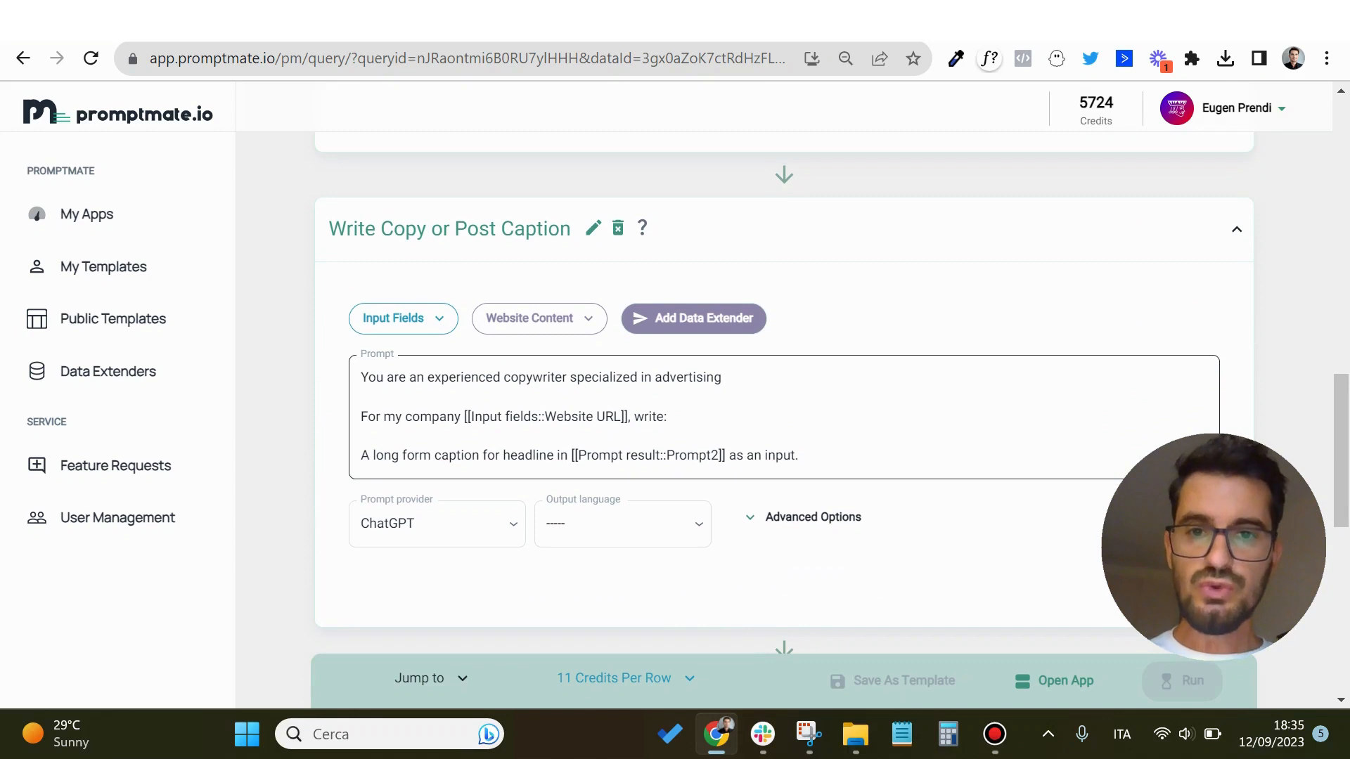
pyautogui.moveTo(571, 455); pyautogui.dragTo(726, 454)
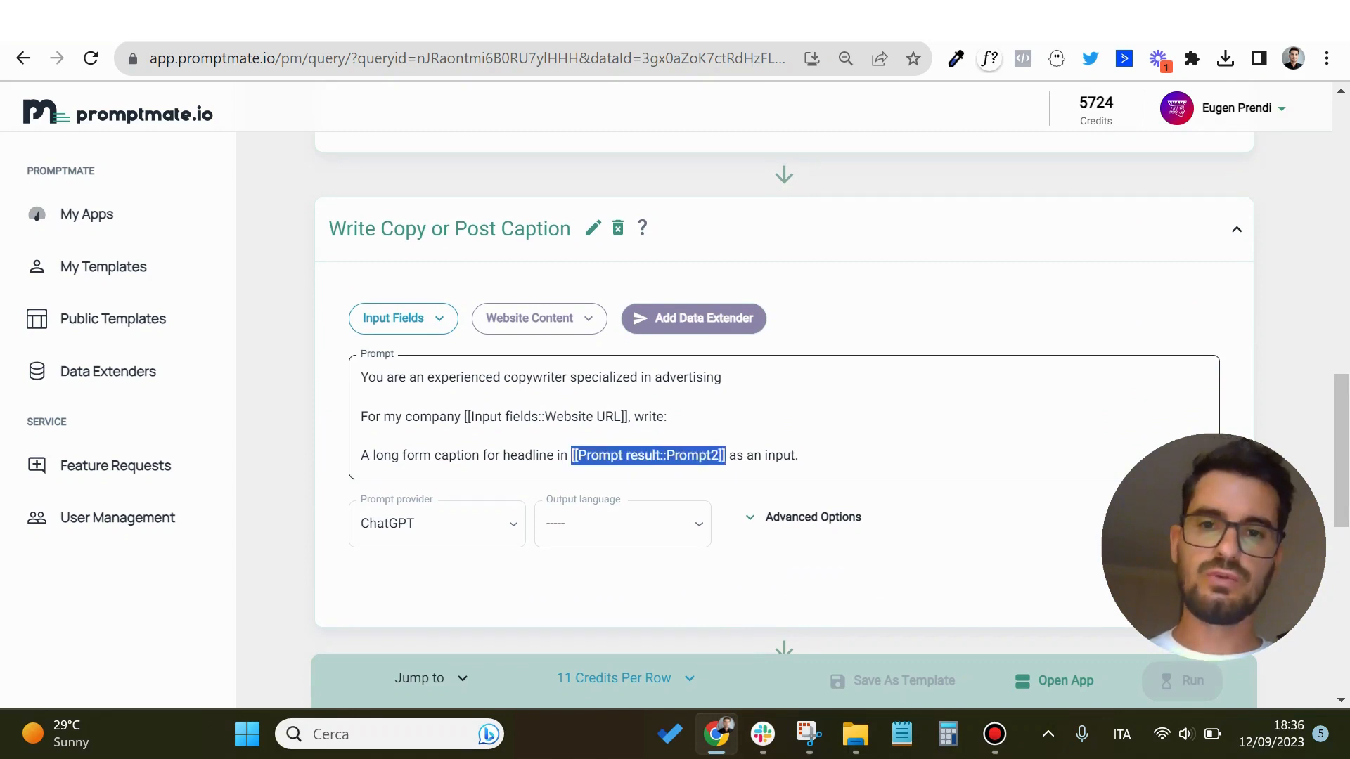
# Read the whole Generate Hashtag Lists prompt, including its example hashtag mix and formatting rule
pyautogui.scroll(-6, 784, 394)
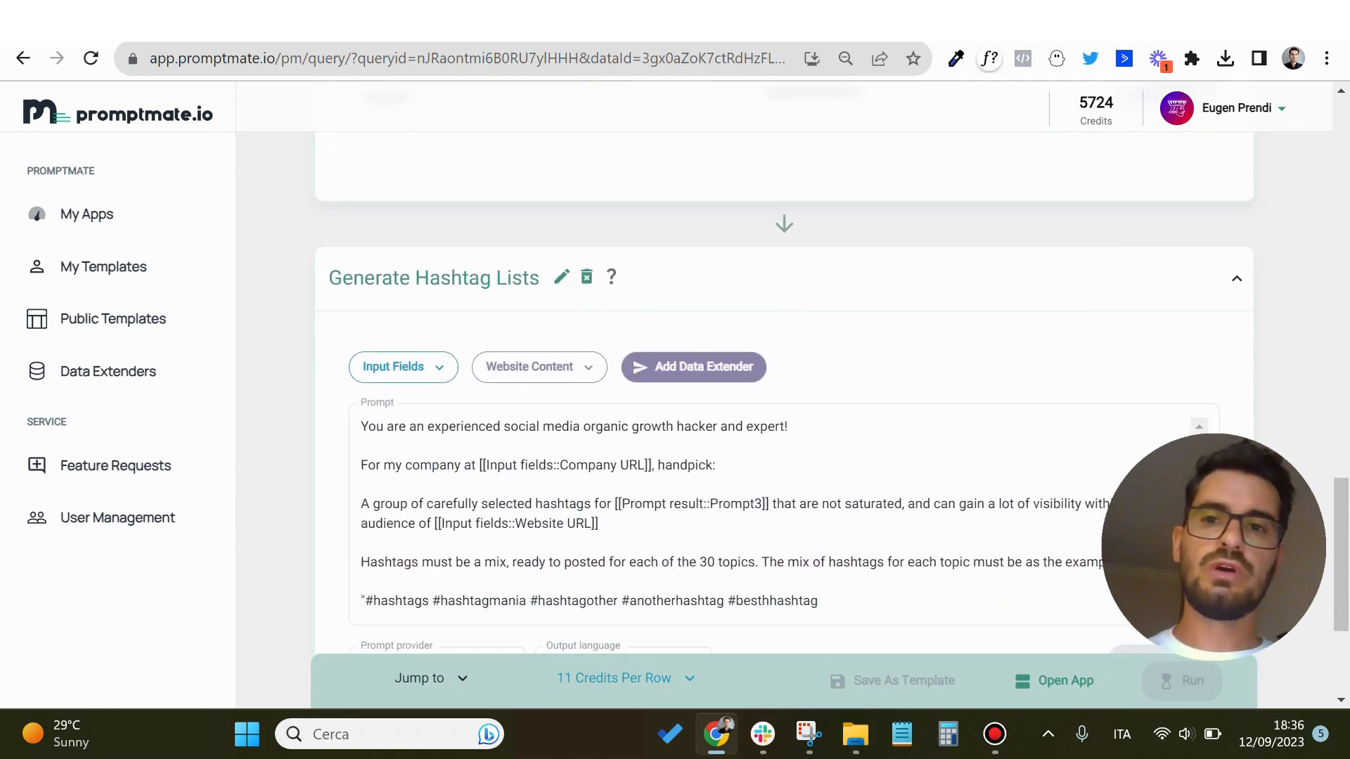
pyautogui.scroll(-5, 784, 513)
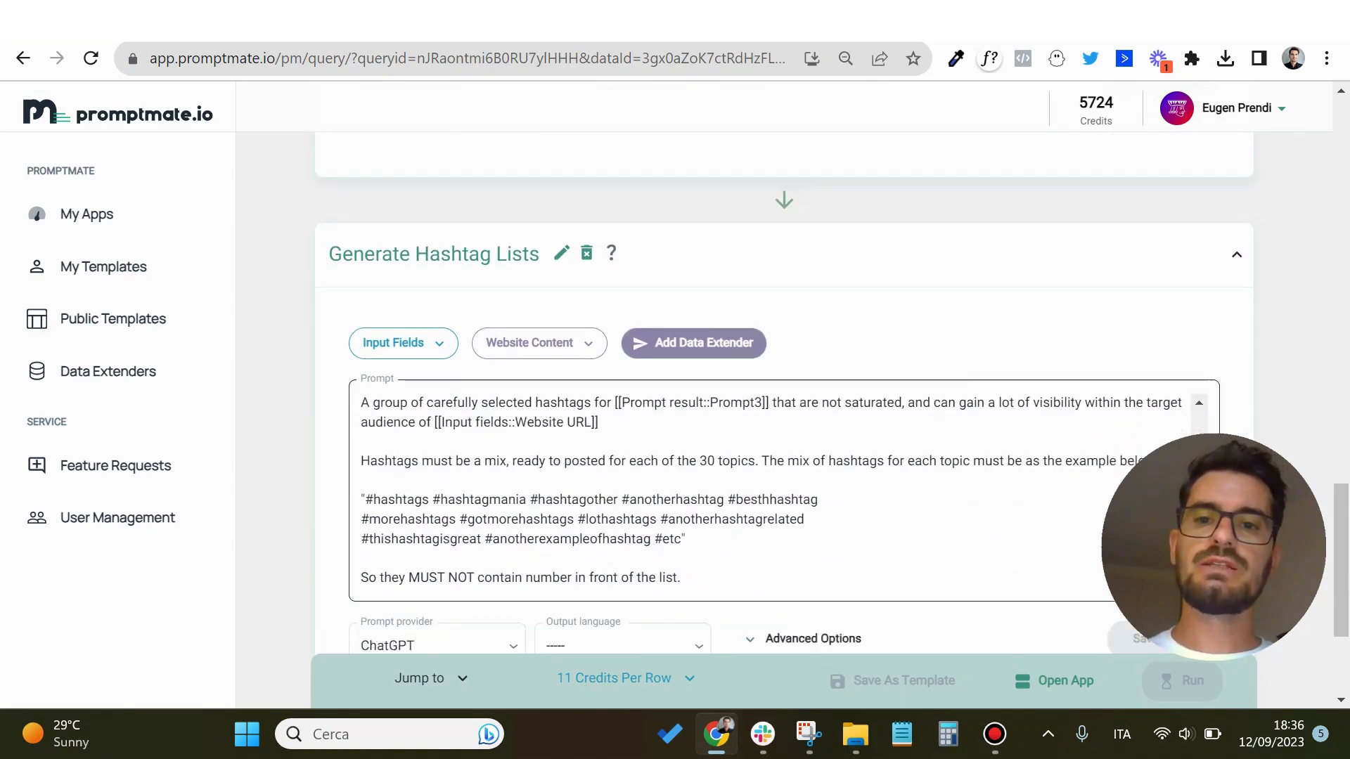
pyautogui.scroll(2, 784, 394)
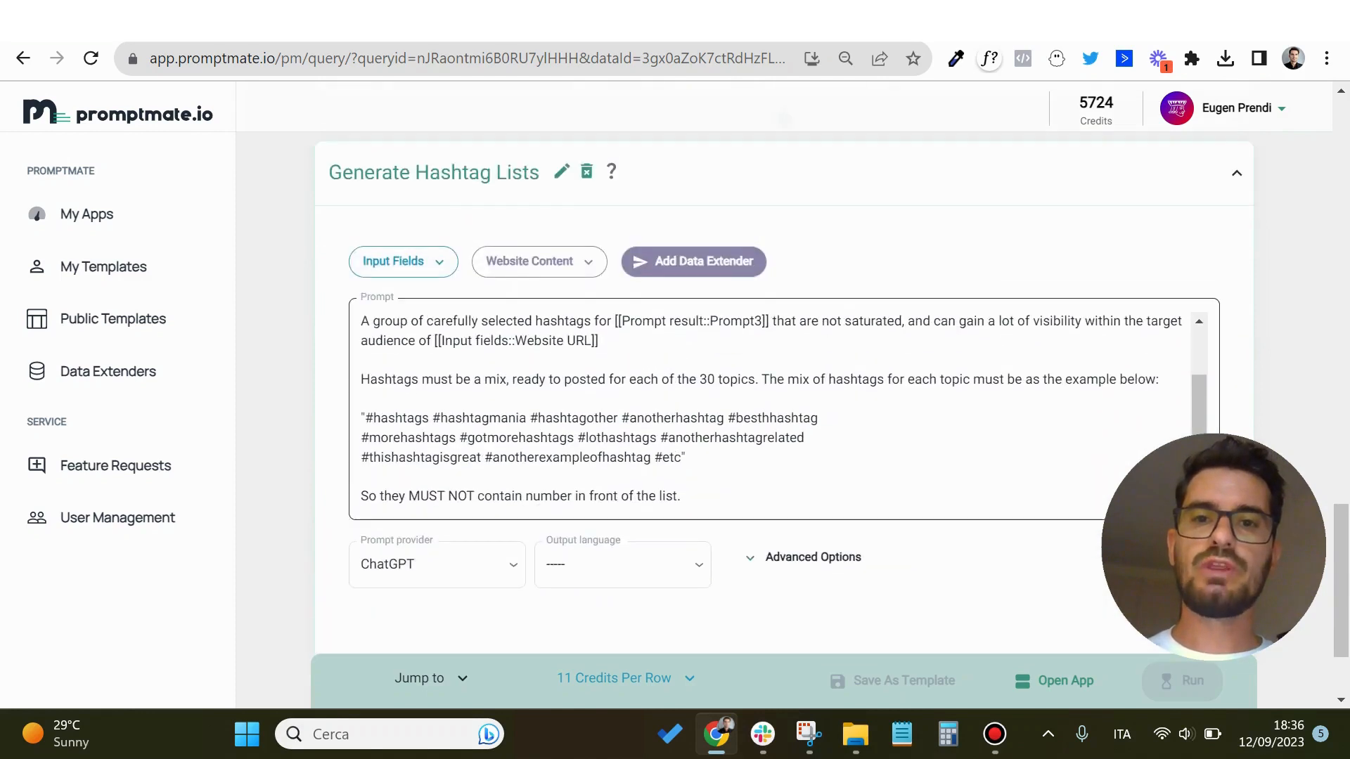
pyautogui.scroll(-2, 784, 393)
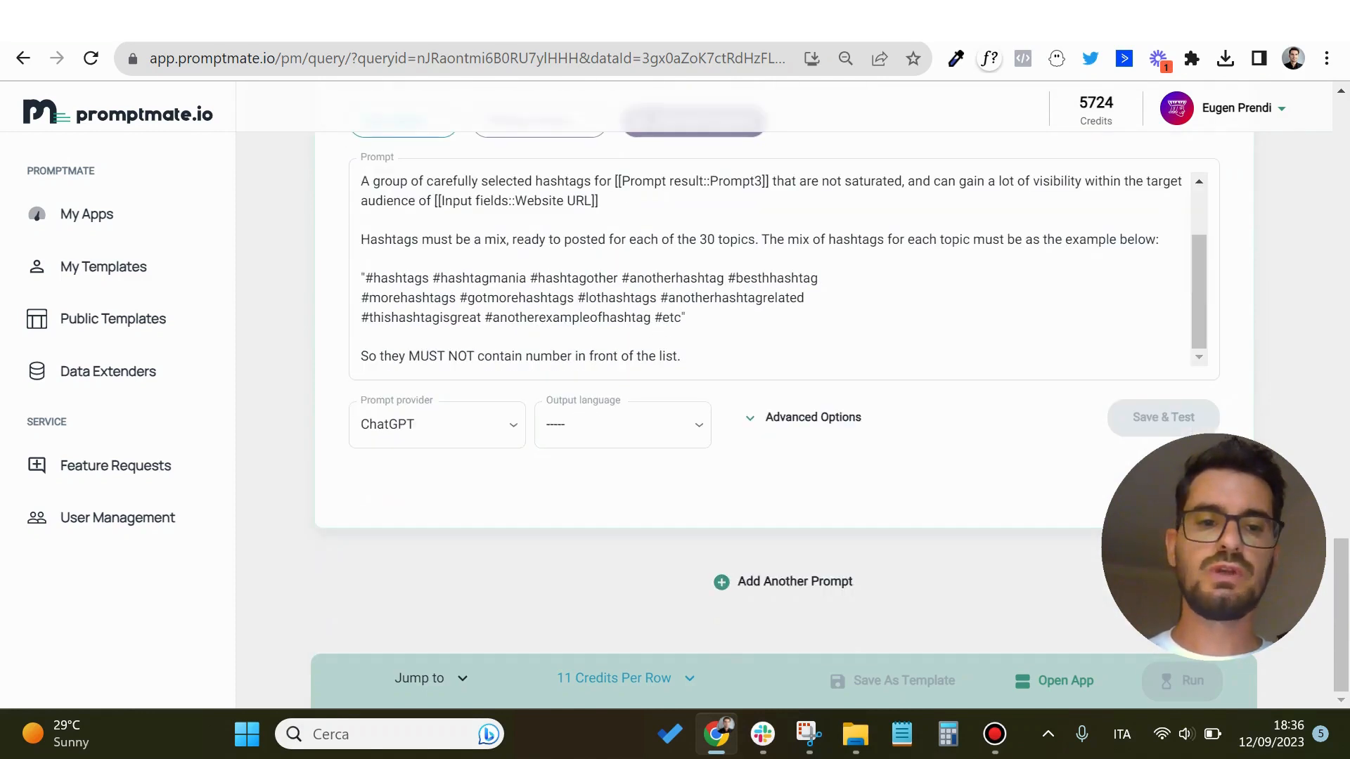
pyautogui.scroll(8, 784, 394)
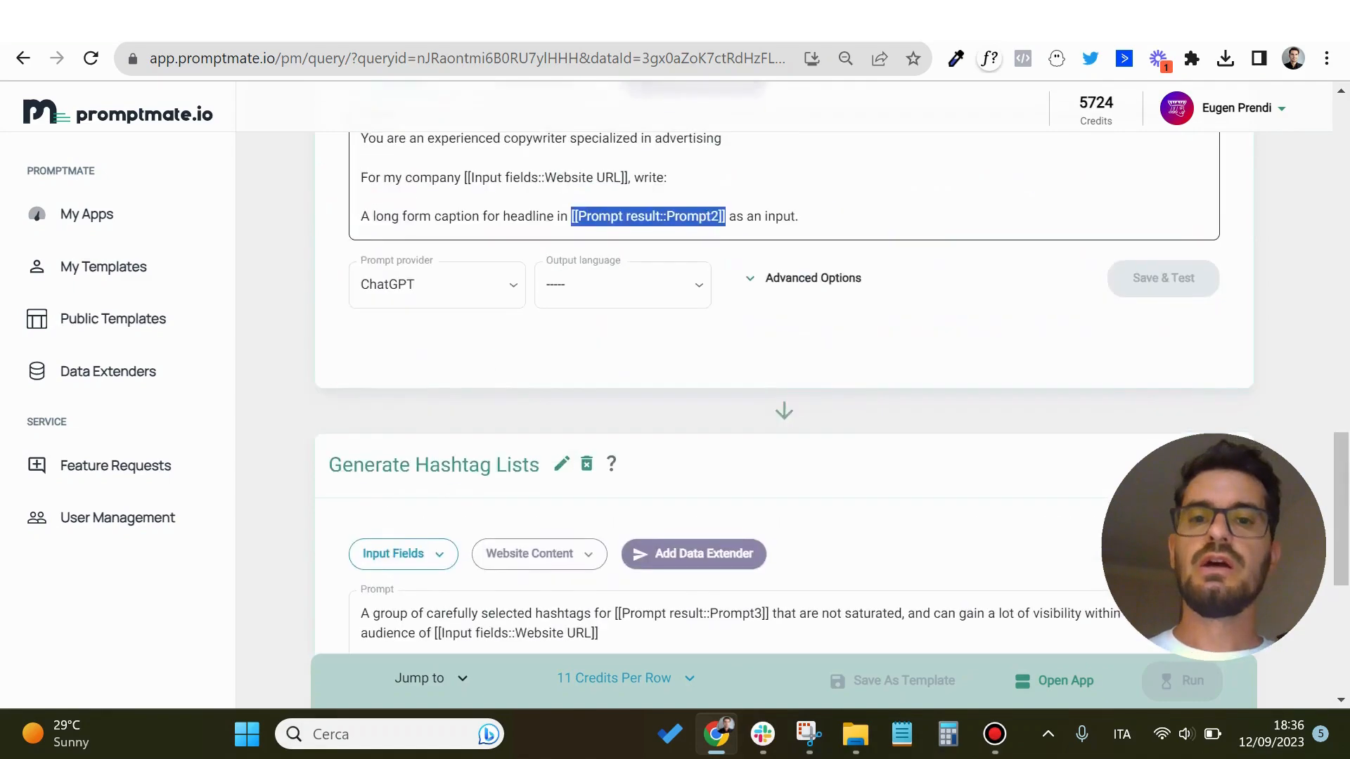
# Reread the Create Topic Ideas prompt, highlight its full text, and compare it with the Extract content from URL prompt it builds on
pyautogui.scroll(7, 784, 394)
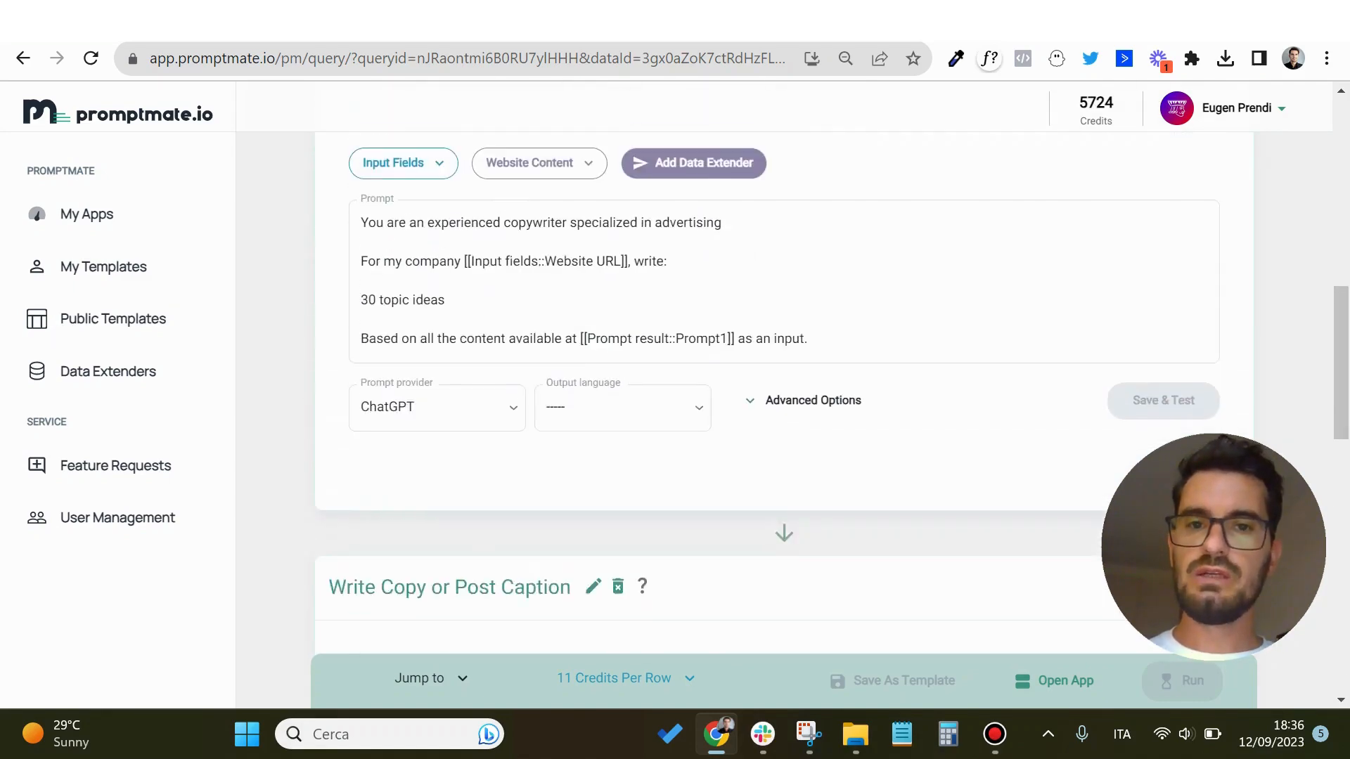
pyautogui.scroll(2, 784, 394)
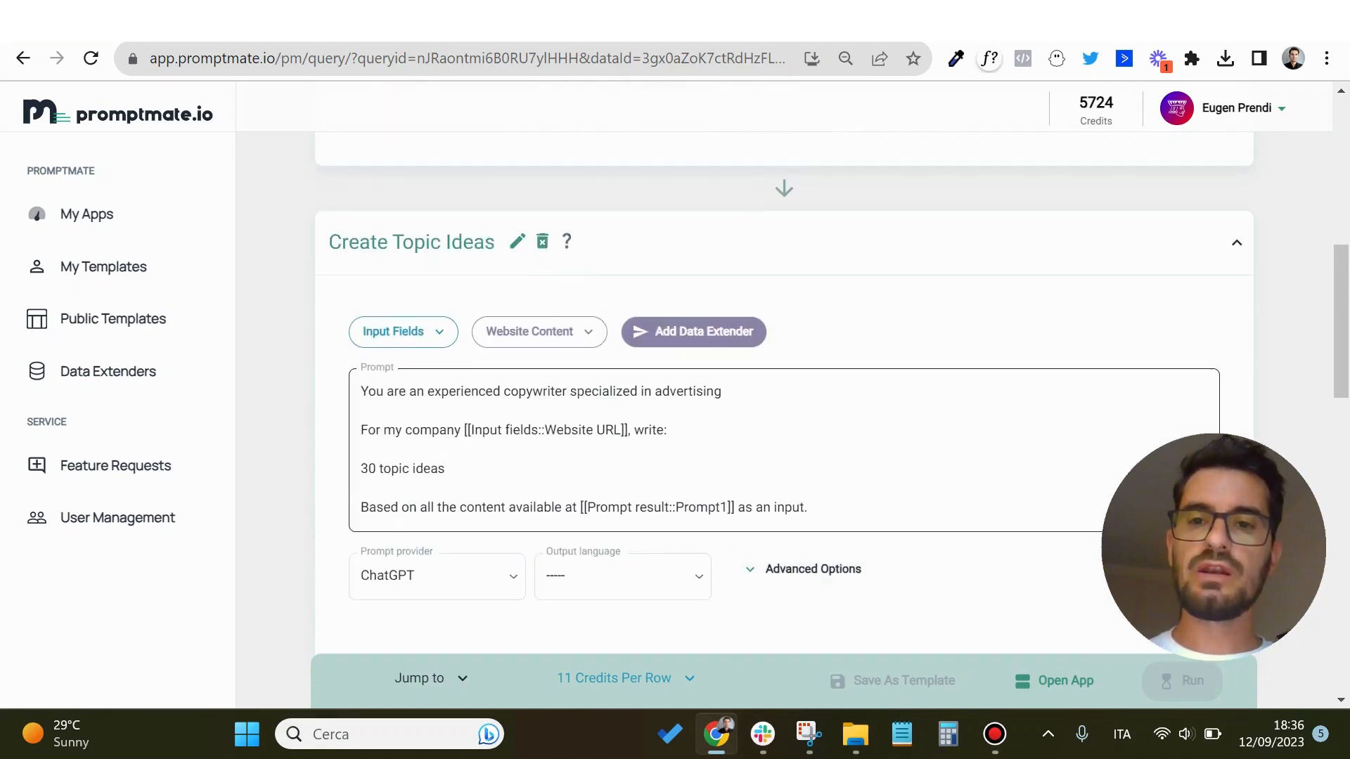
pyautogui.moveTo(360, 391); pyautogui.dragTo(810, 511)
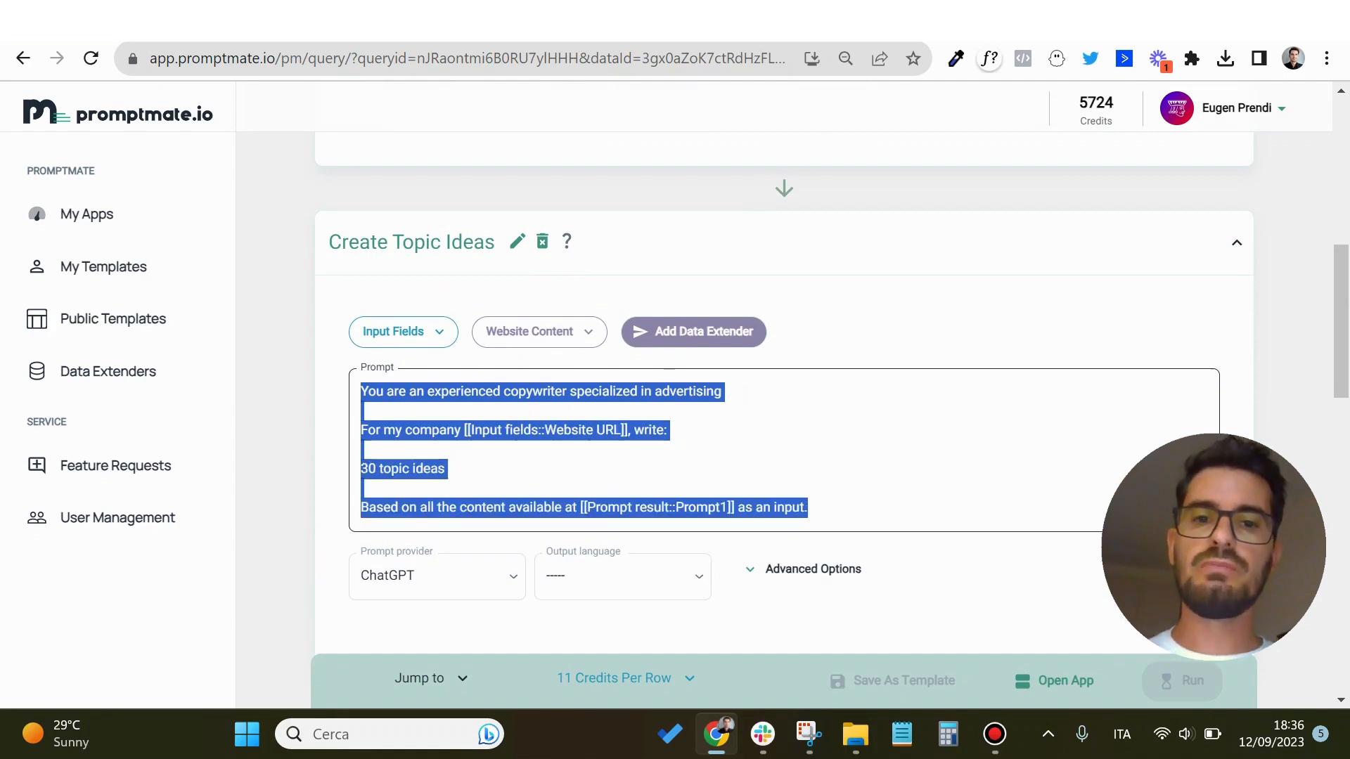
pyautogui.click(808, 507)
pyautogui.scroll(-3, 784, 393)
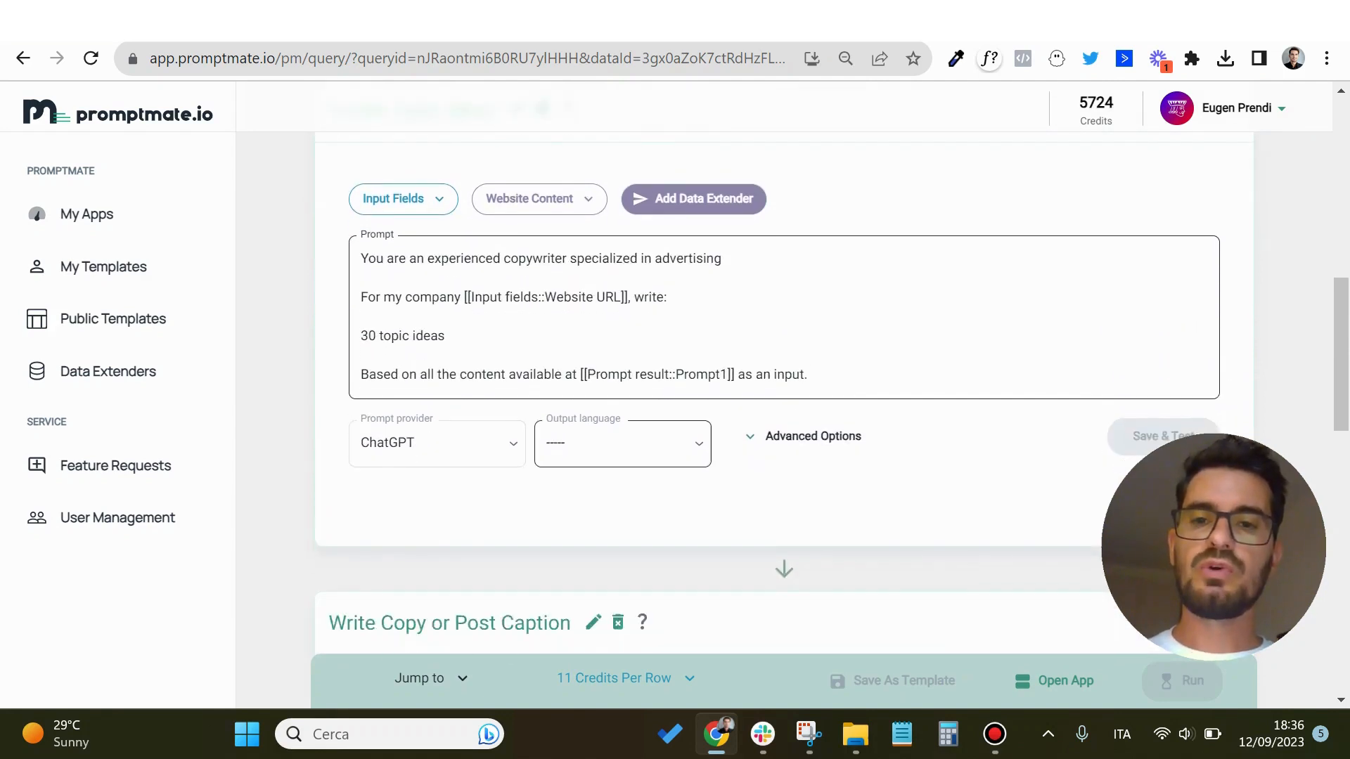
pyautogui.scroll(-1, 784, 394)
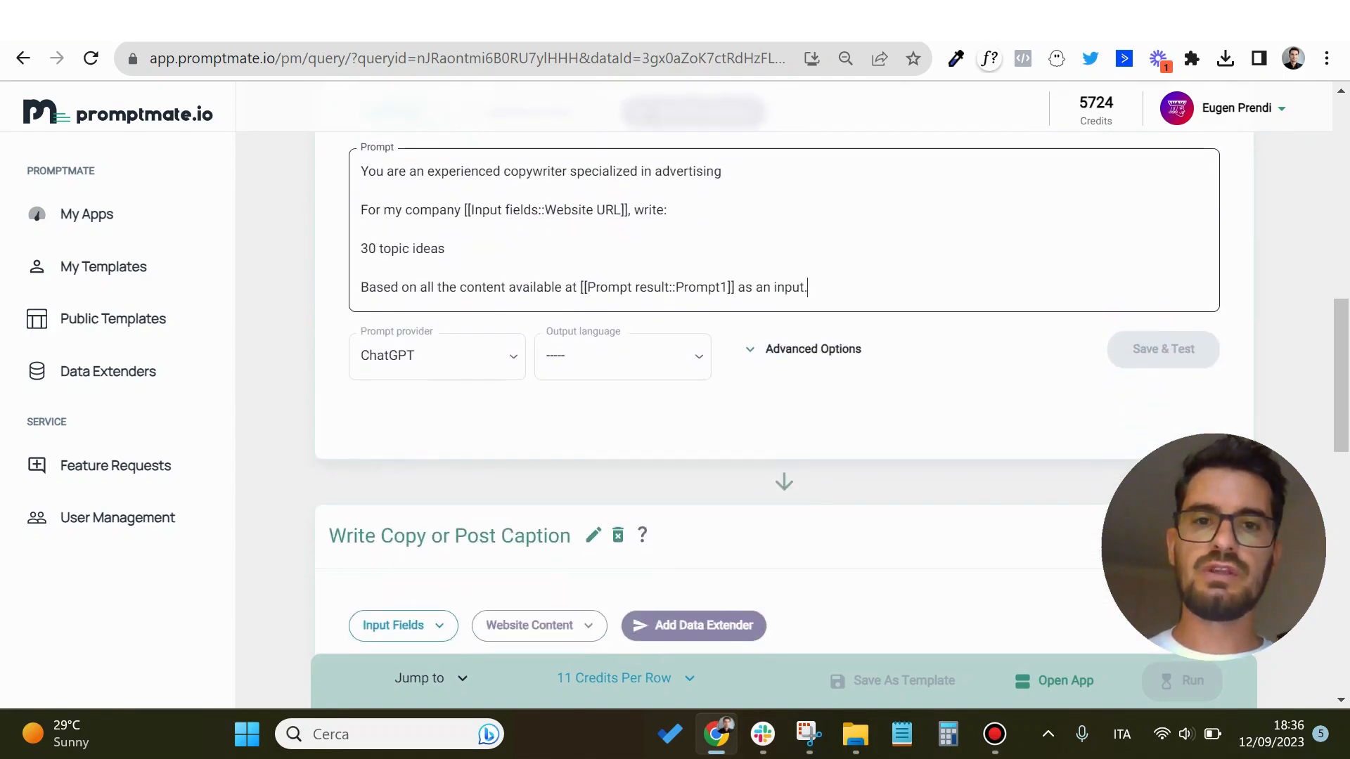
pyautogui.scroll(10, 1163, 351)
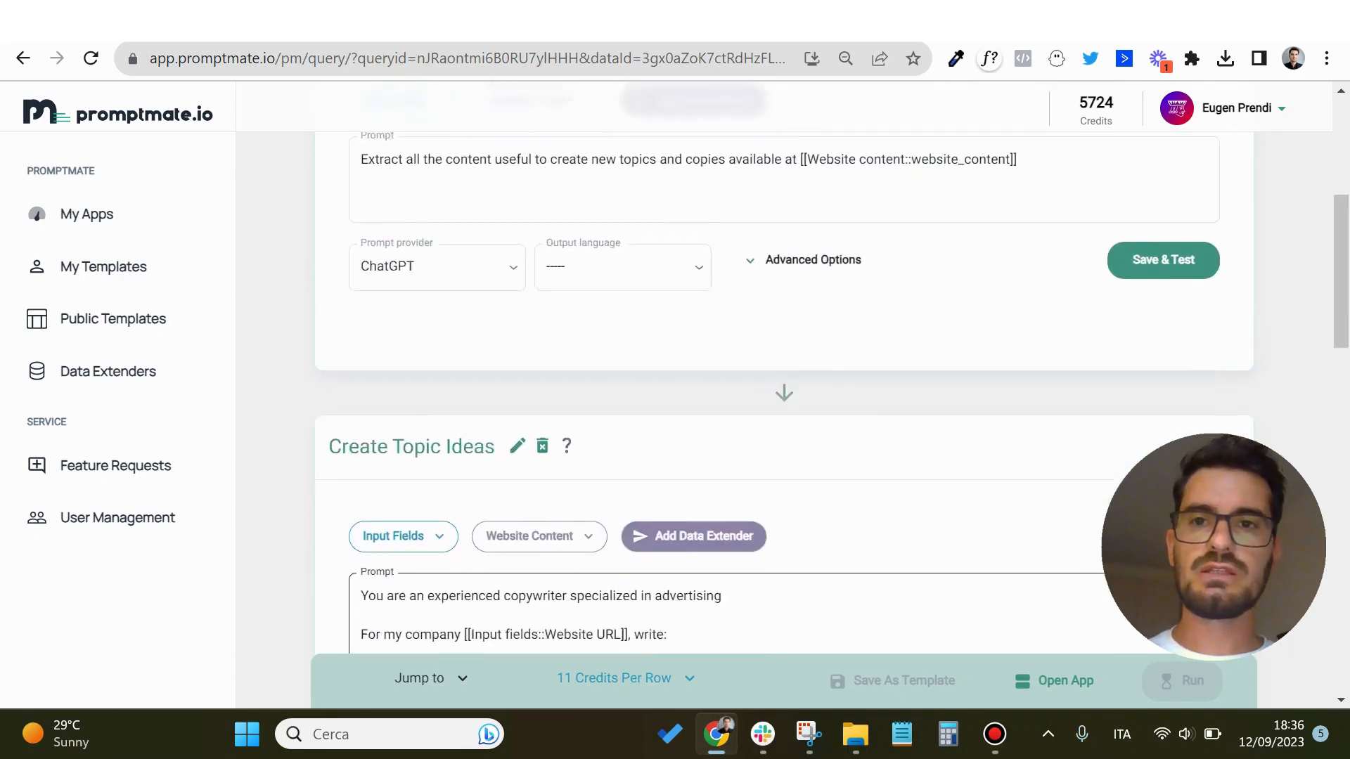
pyautogui.scroll(-8, 784, 394)
pyautogui.scroll(5, 784, 393)
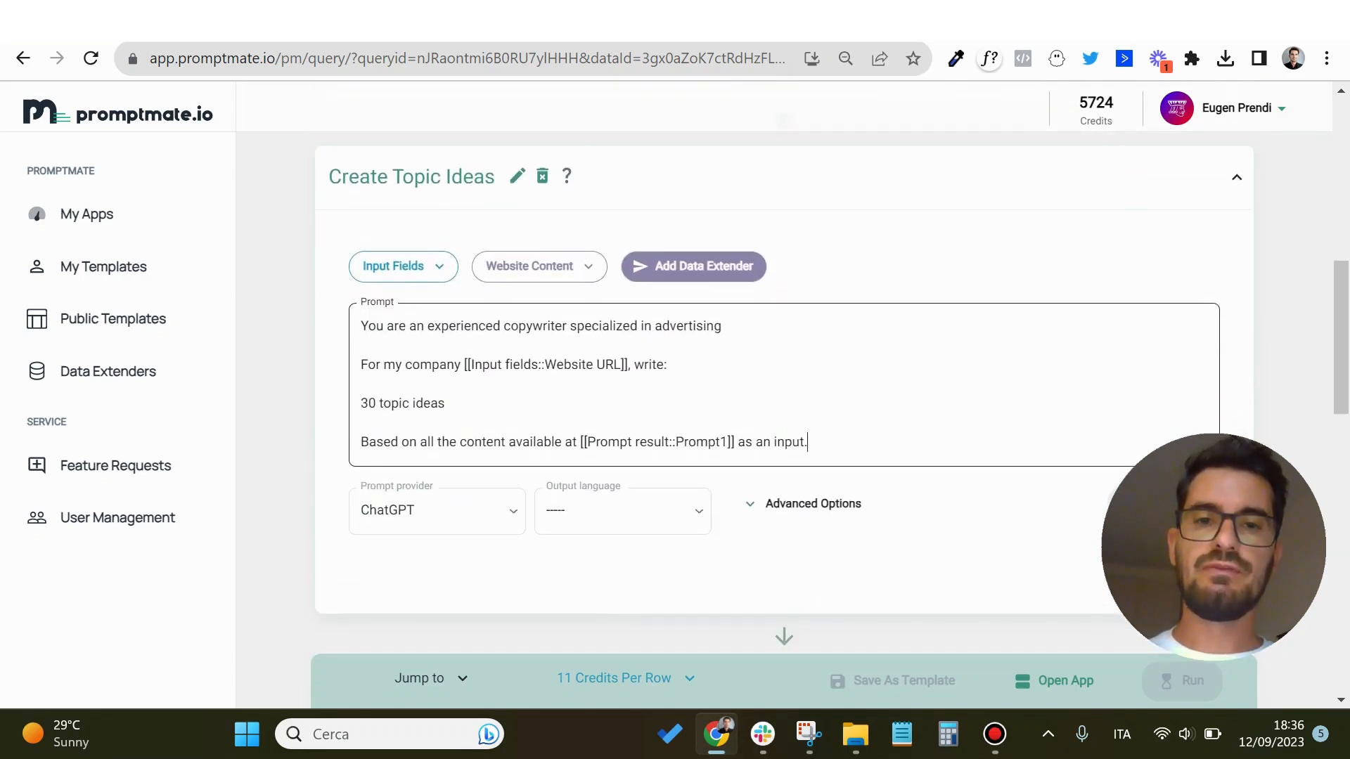
pyautogui.scroll(-10, 784, 387)
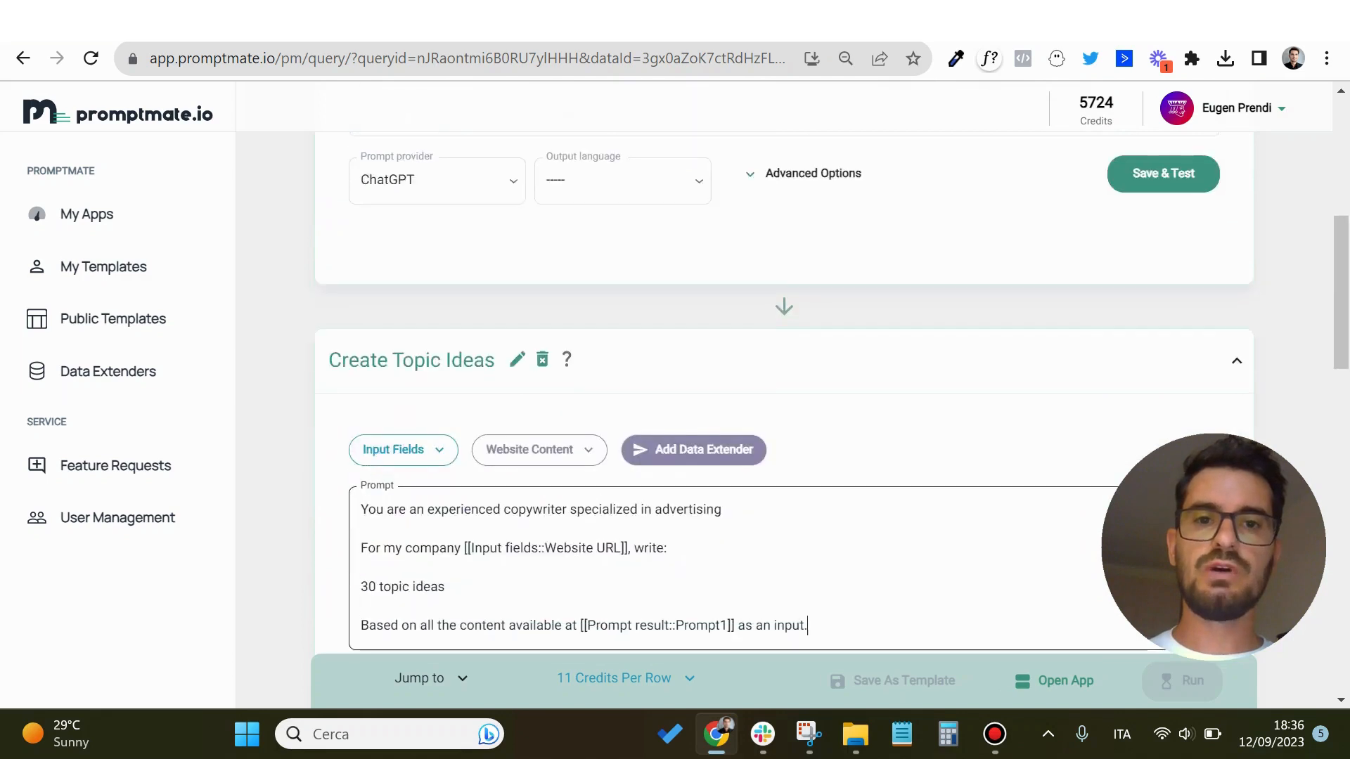
# Reread the Write Copy or Post Caption prompt, including its instruction to write a long form caption from the Prompt2 result
pyautogui.scroll(-3, 784, 387)
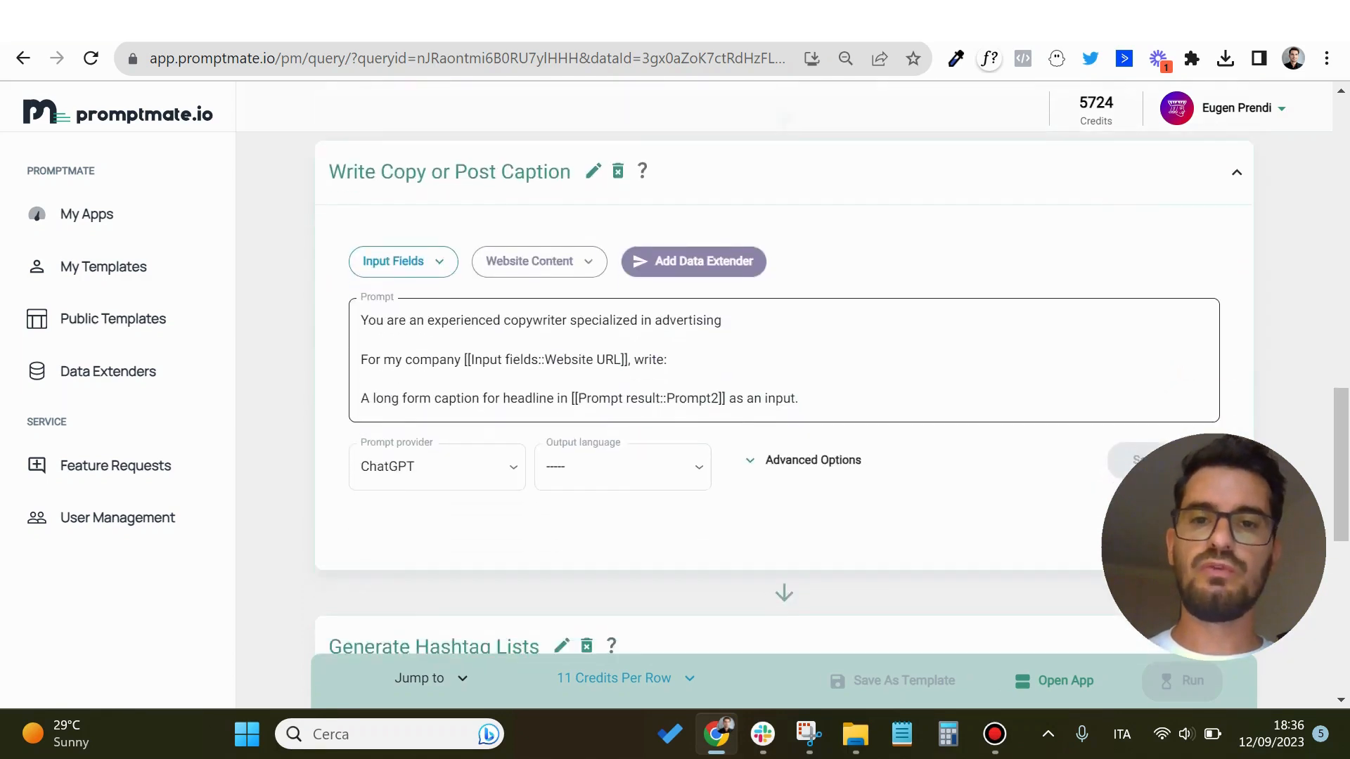
pyautogui.click(360, 285)
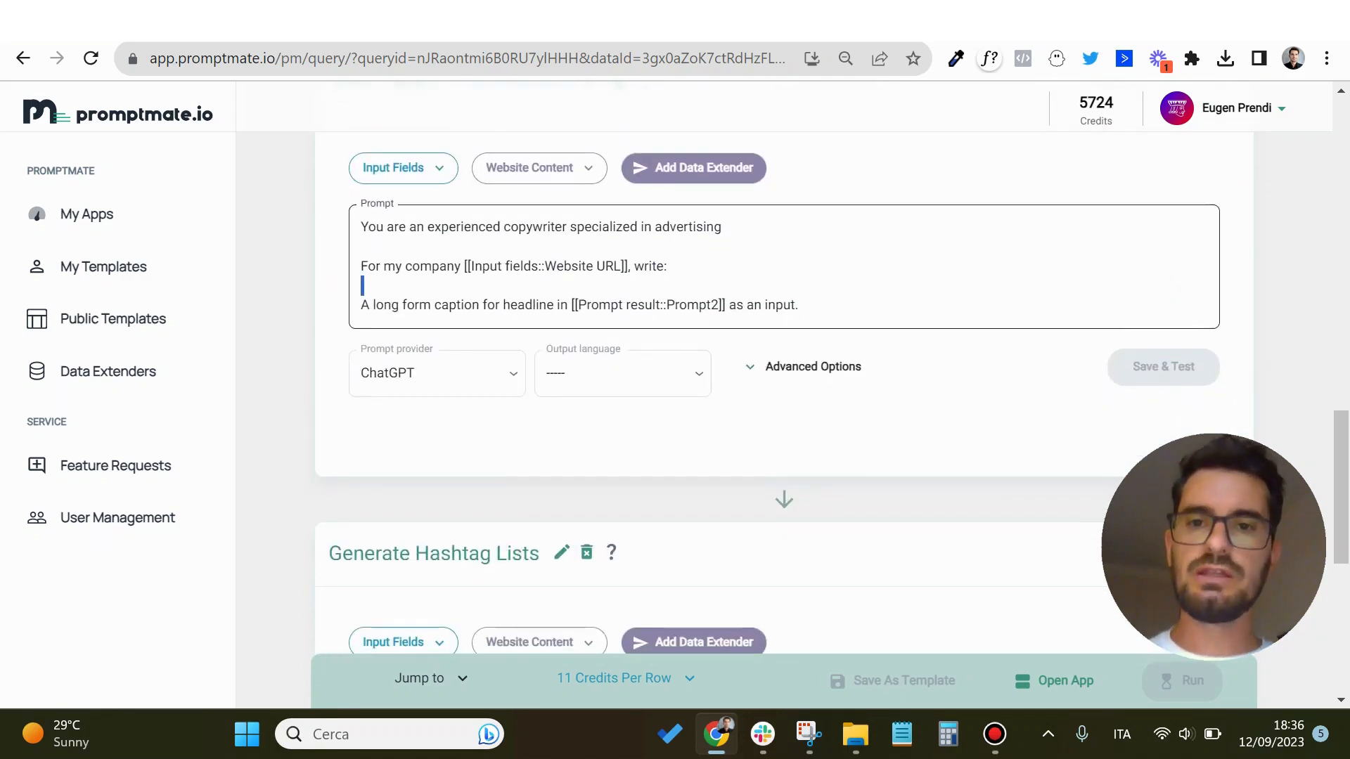
pyautogui.click(798, 305)
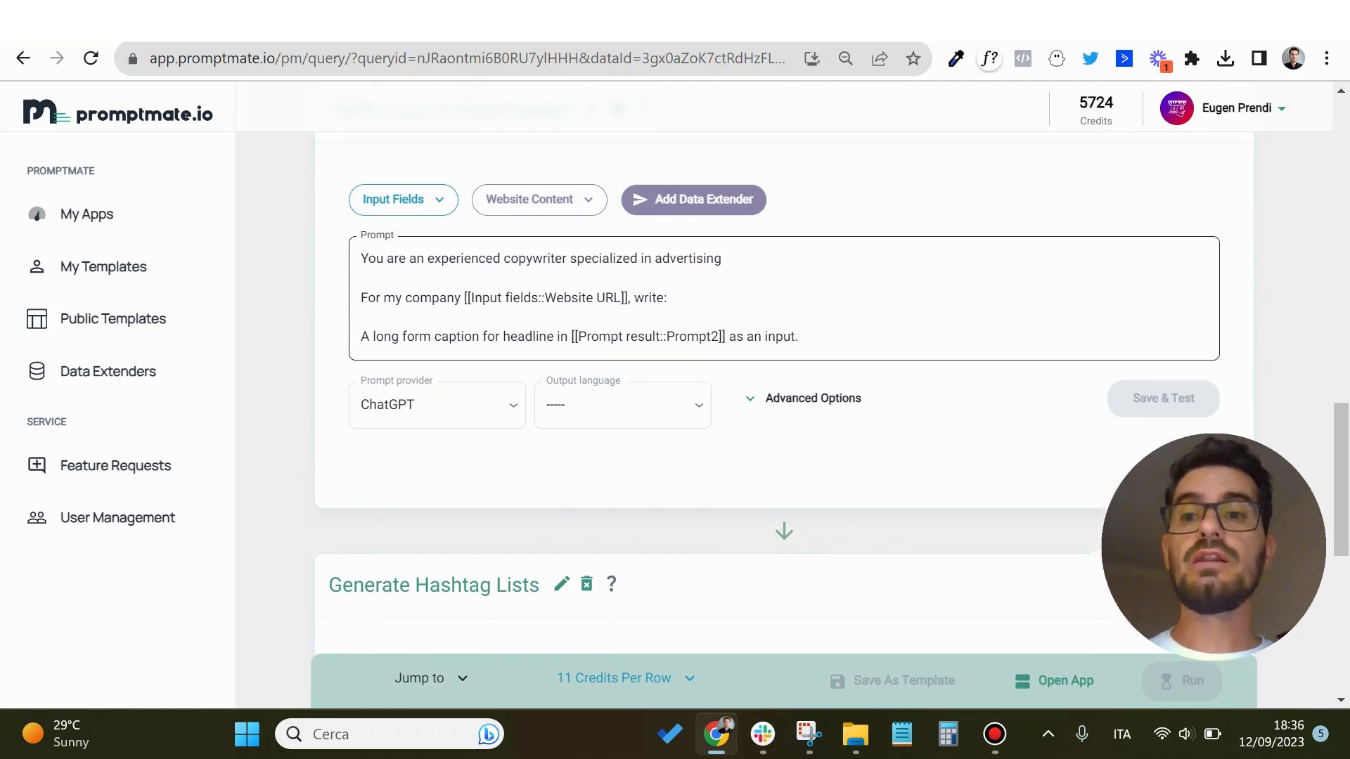
pyautogui.scroll(1, 801, 394)
pyautogui.scroll(3, 802, 401)
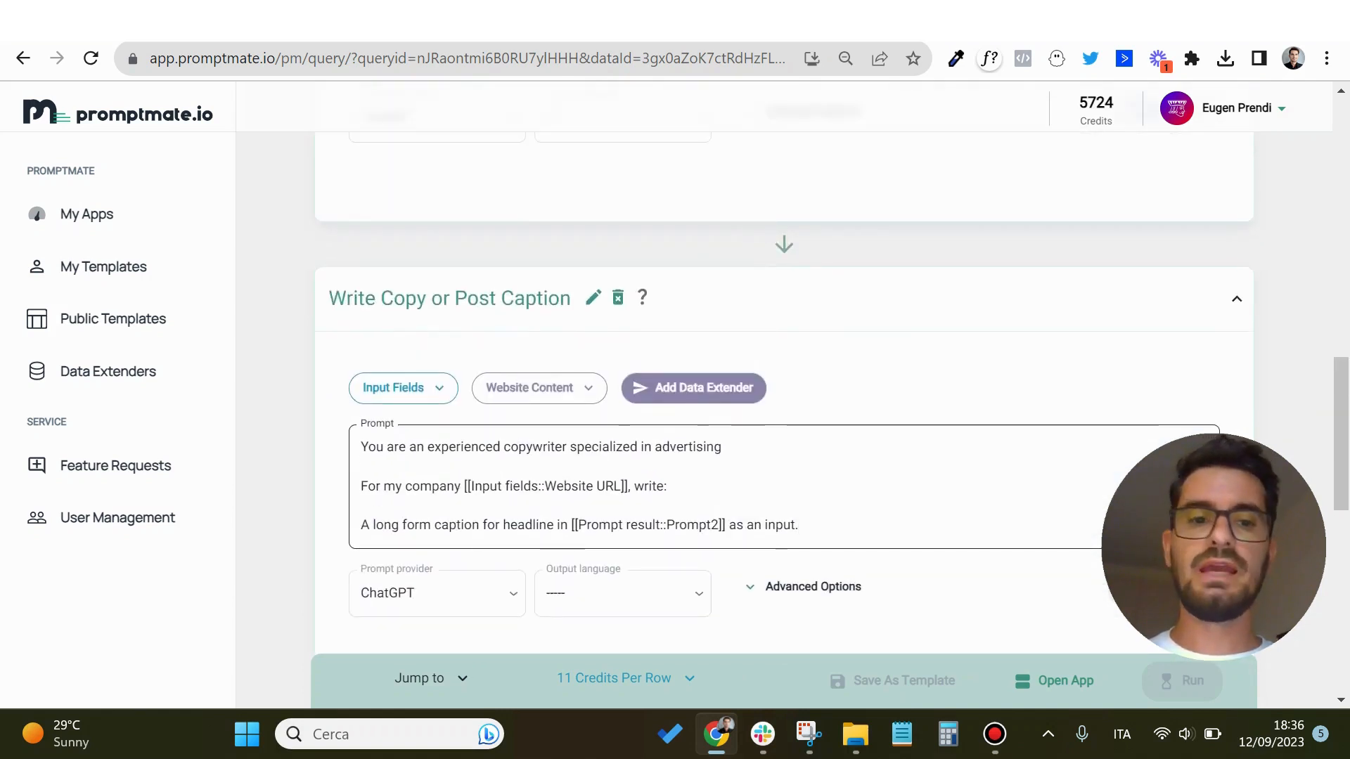
pyautogui.scroll(-2, 801, 400)
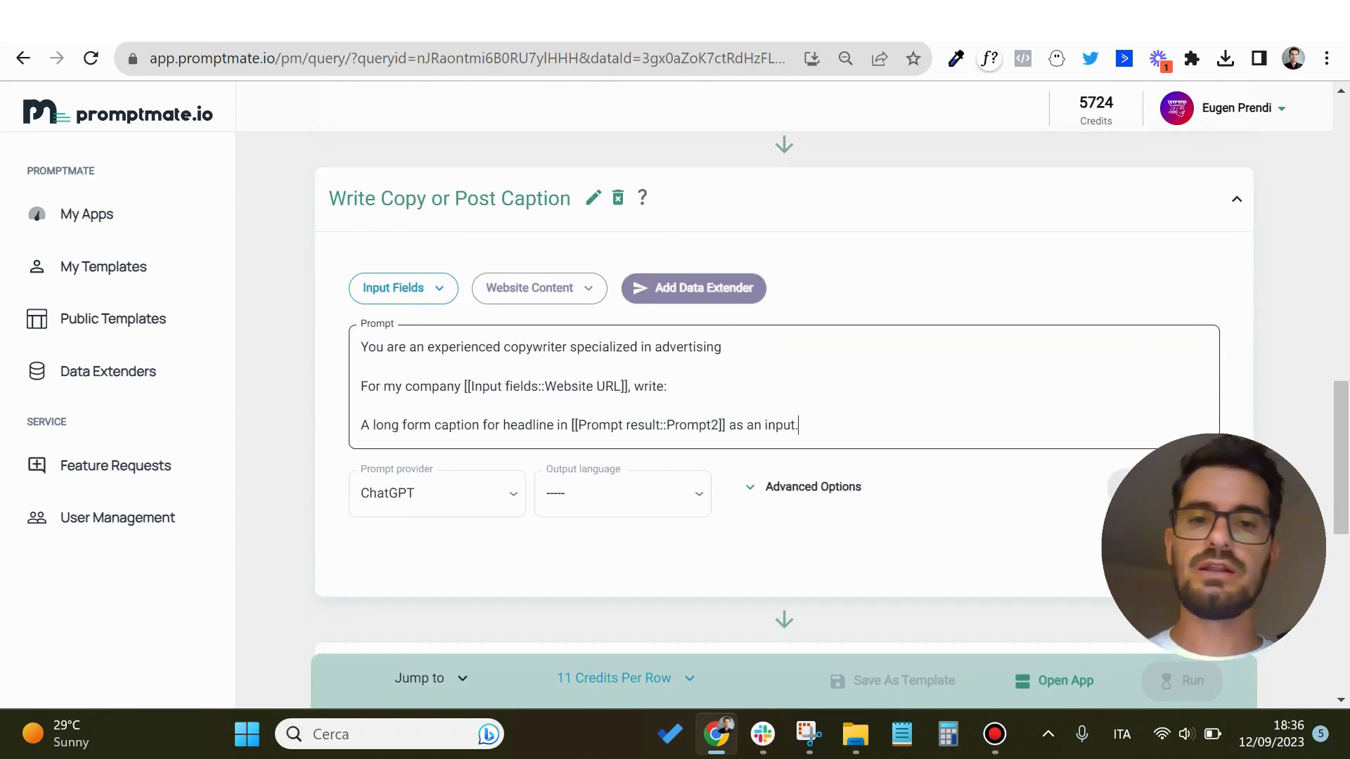
pyautogui.scroll(-1, 784, 393)
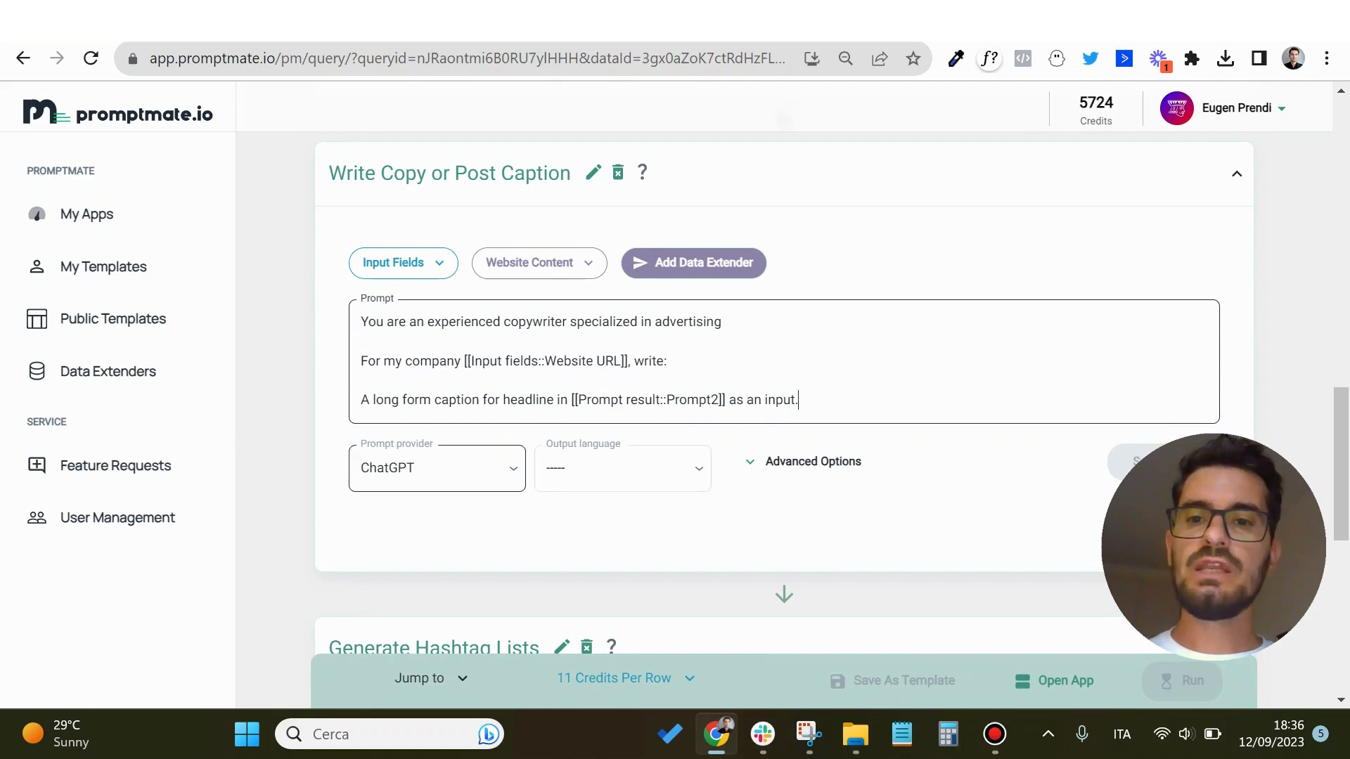
# Browse the available prompt providers and output languages for the Write Copy or Post Caption prompt
pyautogui.click(437, 469)
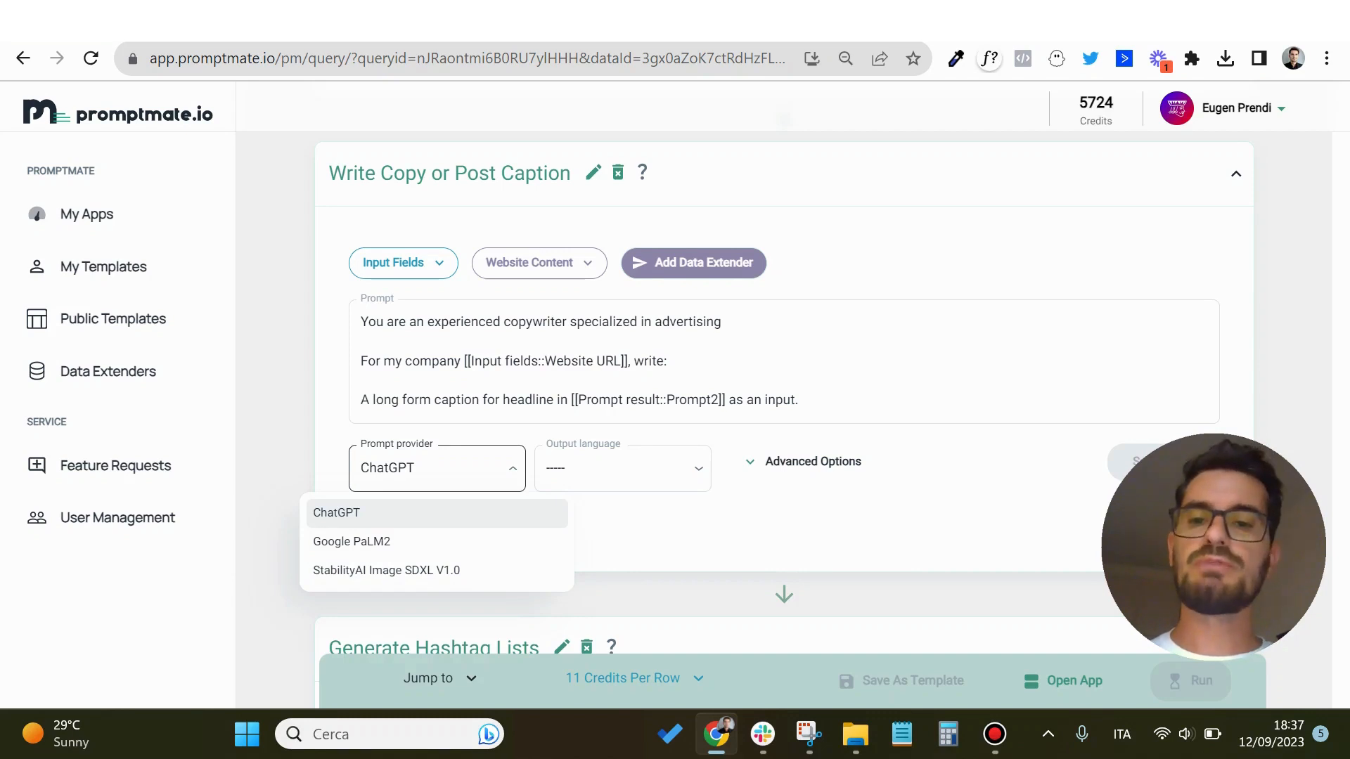
pyautogui.click(623, 469)
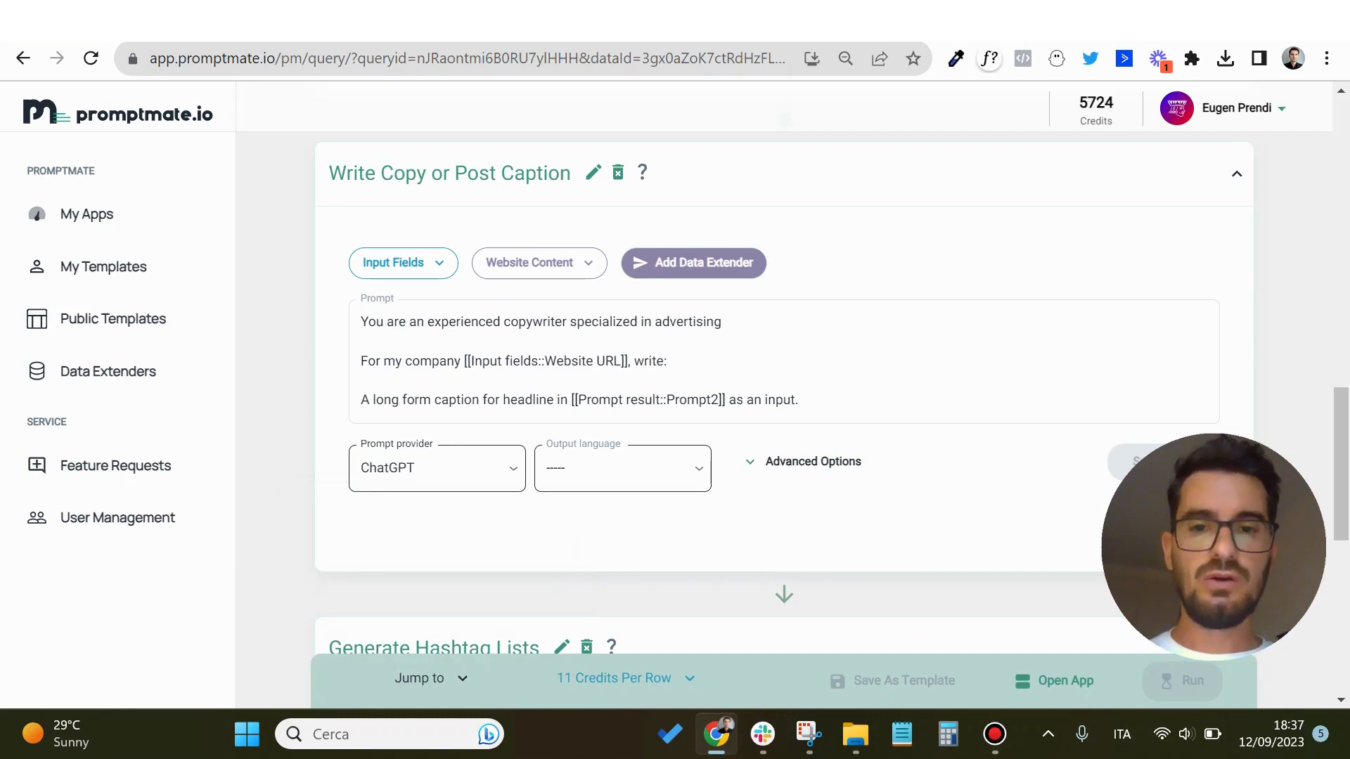
pyautogui.click(623, 469)
pyautogui.scroll(-5, 615, 584)
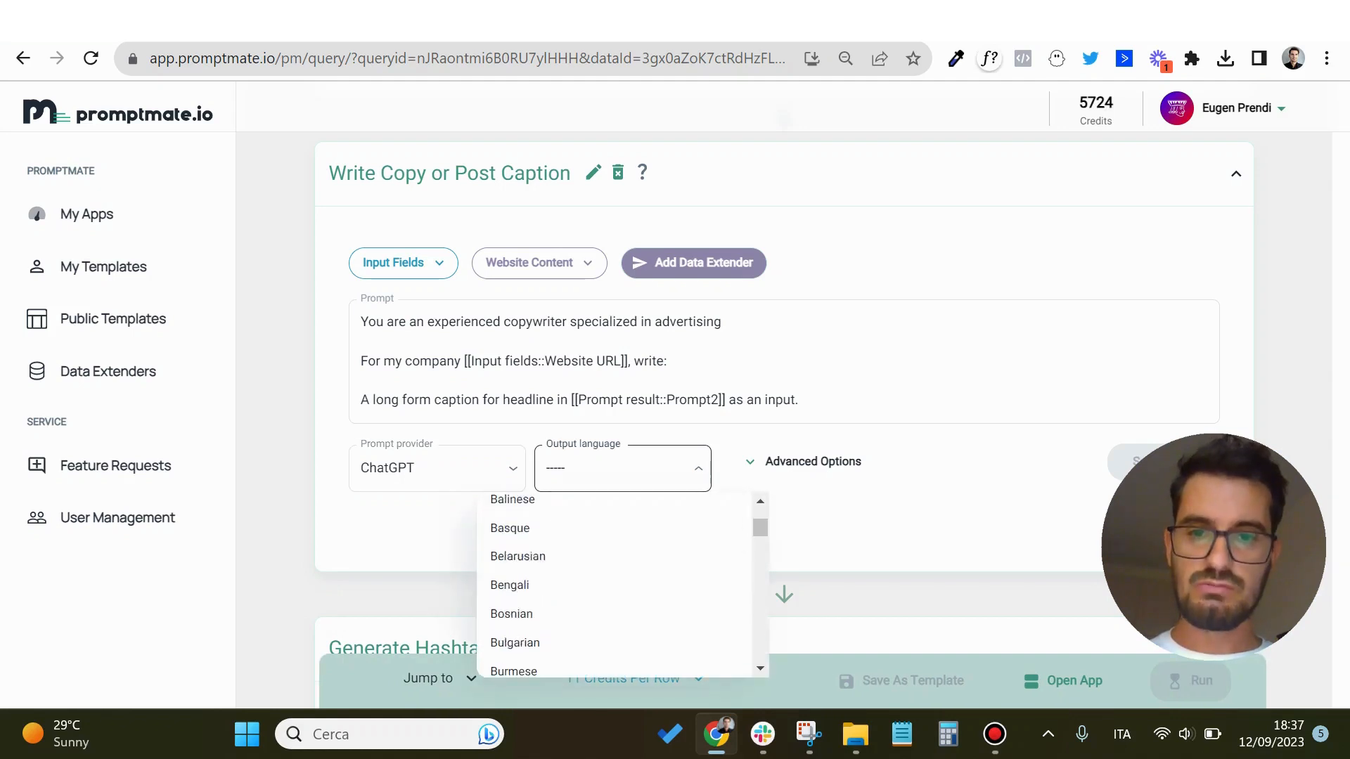
pyautogui.scroll(-6, 612, 548)
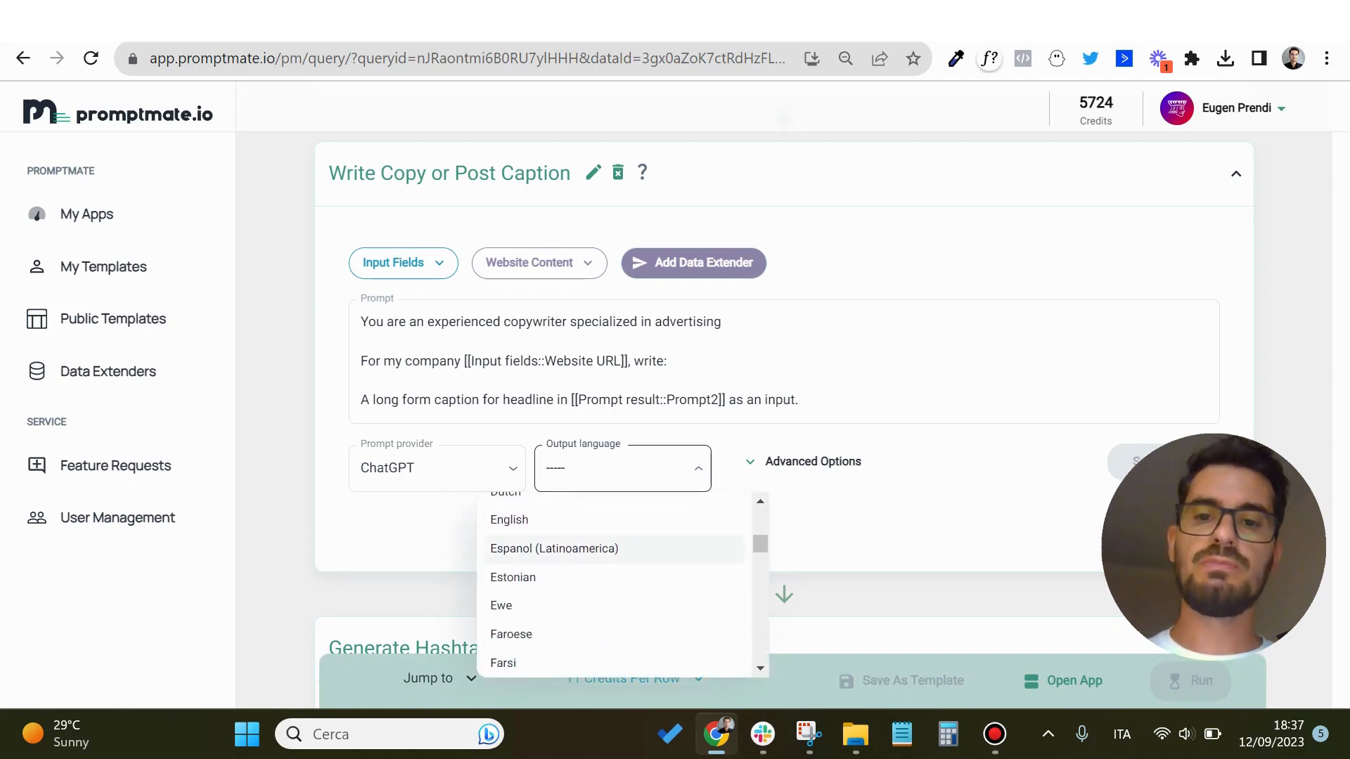
pyautogui.scroll(1, 612, 559)
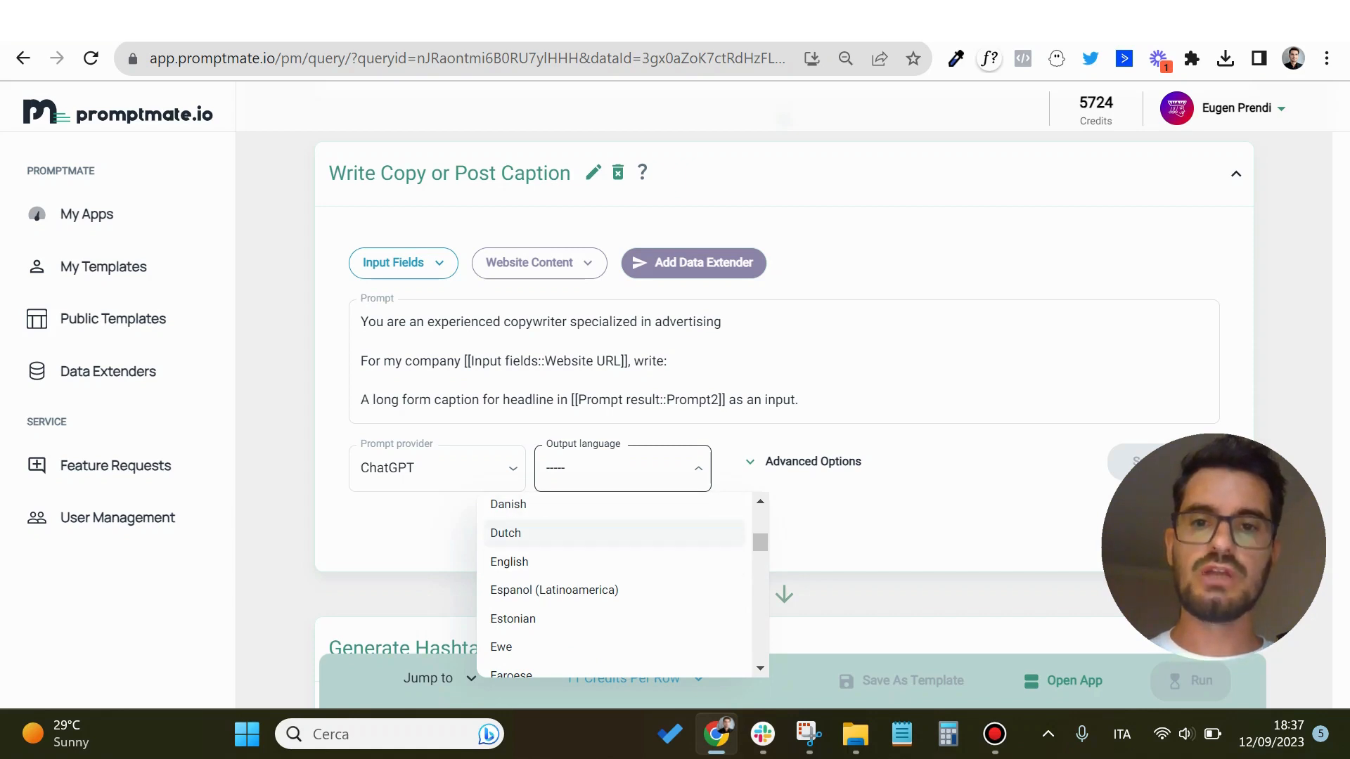
# Expand the Write Copy or Post Caption prompt's advanced options and examine the model, temperature, Top P and penalty settings
pyautogui.click(803, 462)
pyautogui.click(803, 461)
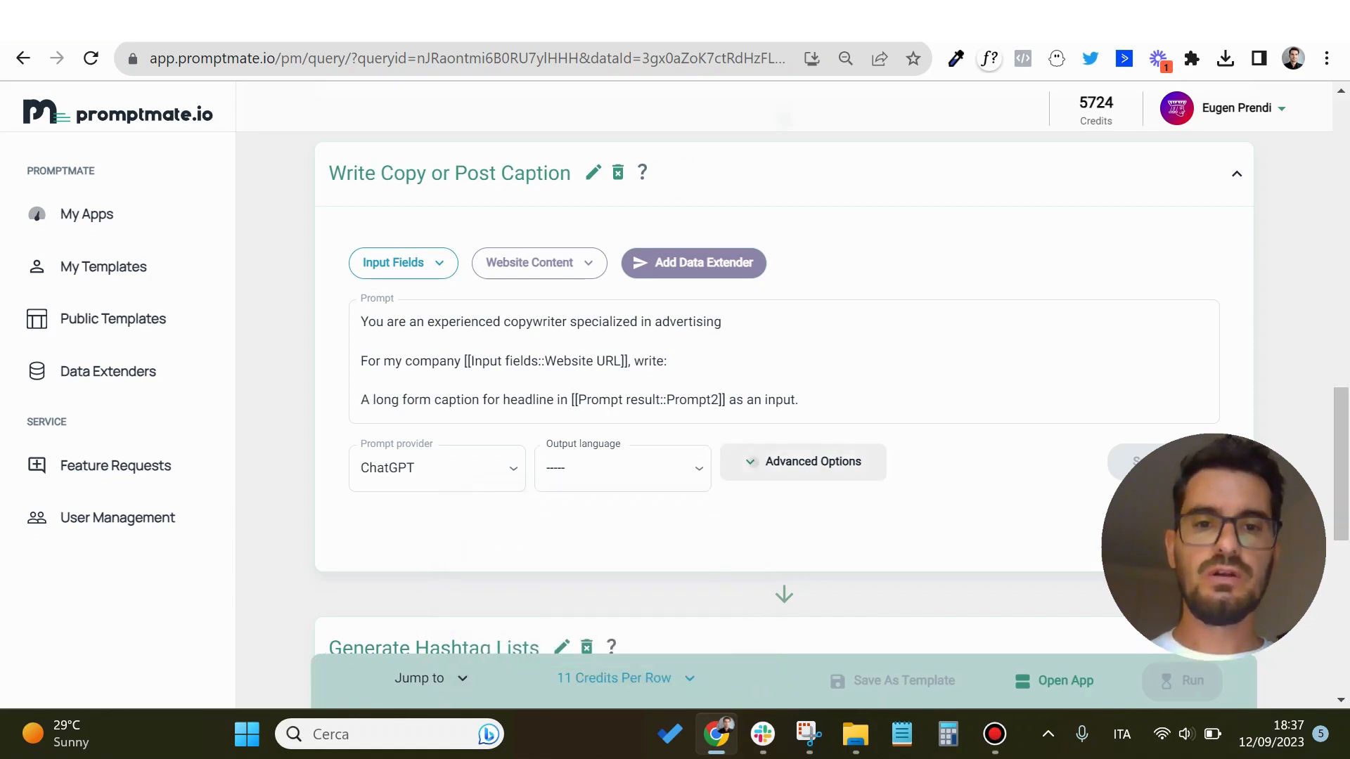
pyautogui.scroll(-1, 803, 506)
pyautogui.scroll(-1, 802, 422)
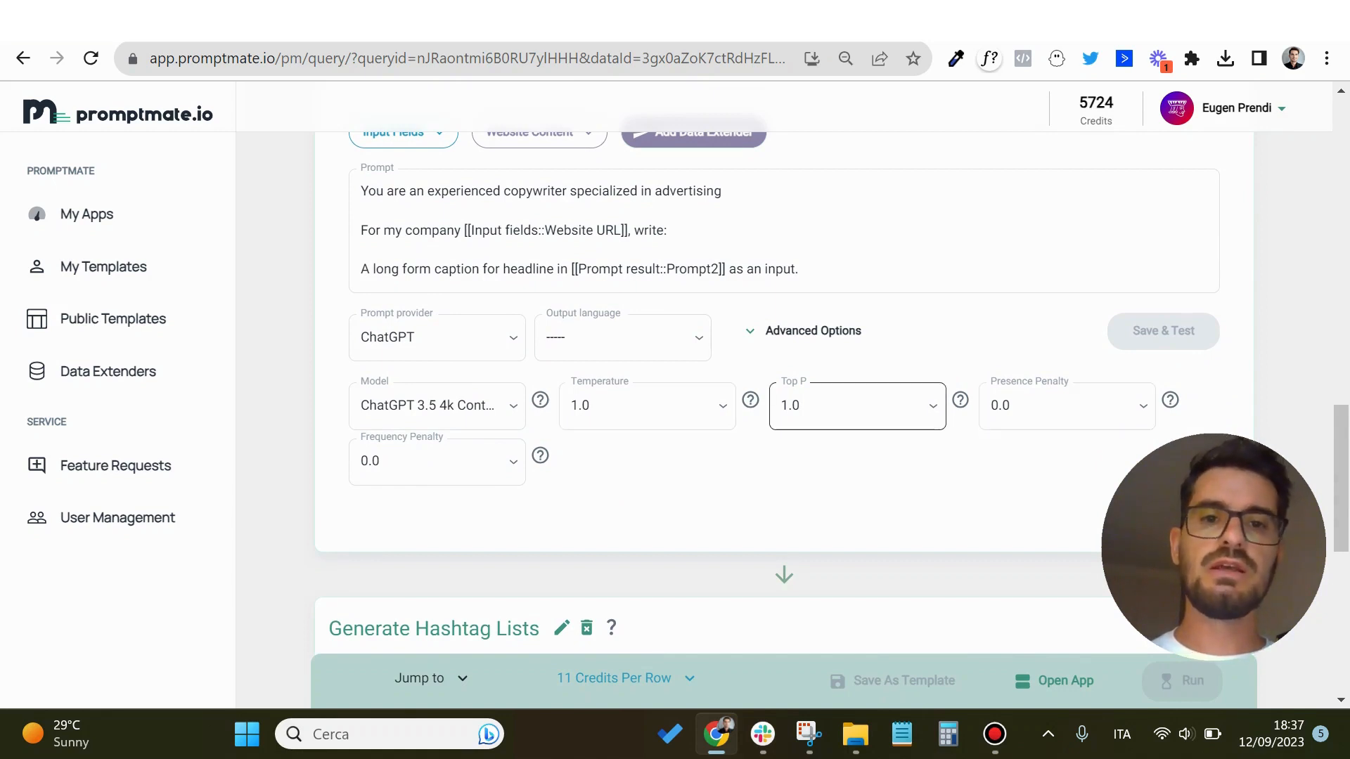
pyautogui.scroll(-1, 784, 450)
pyautogui.scroll(1, 783, 450)
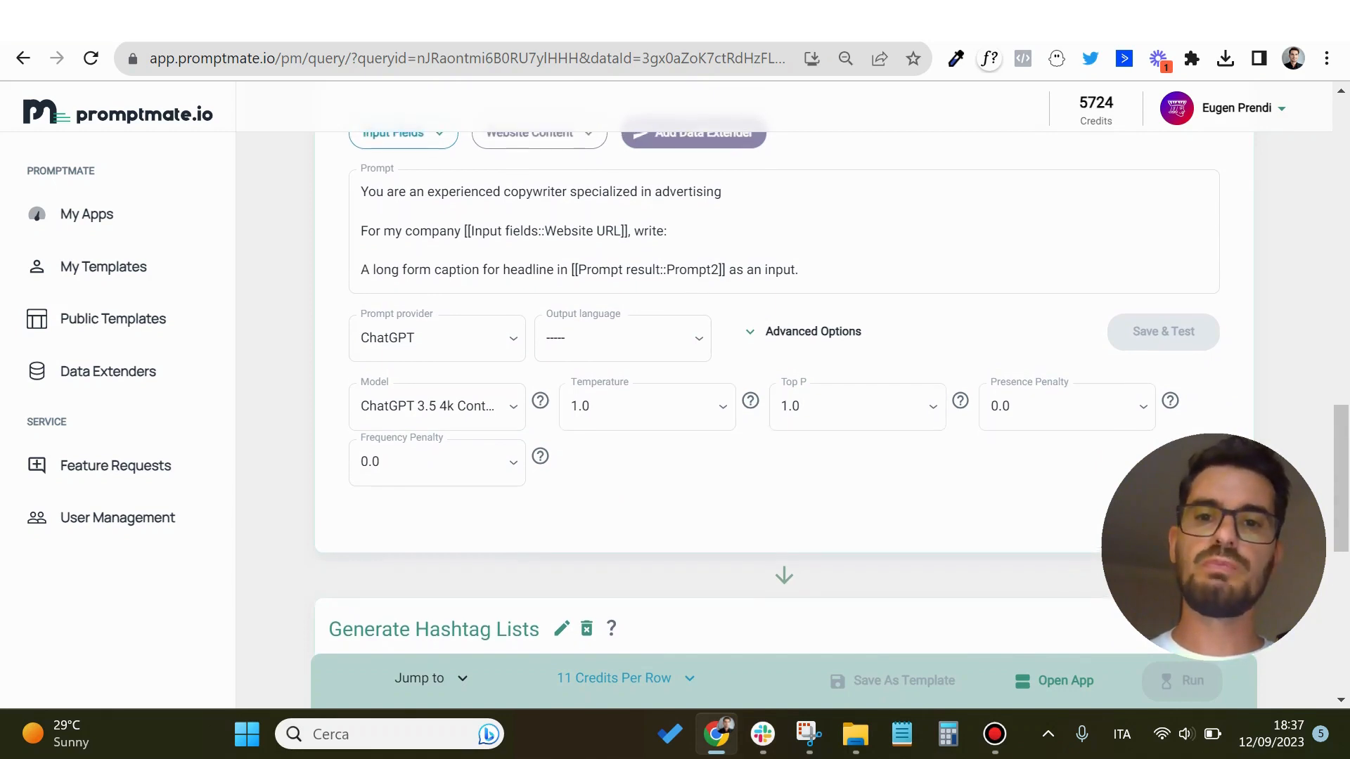
pyautogui.scroll(1, 784, 383)
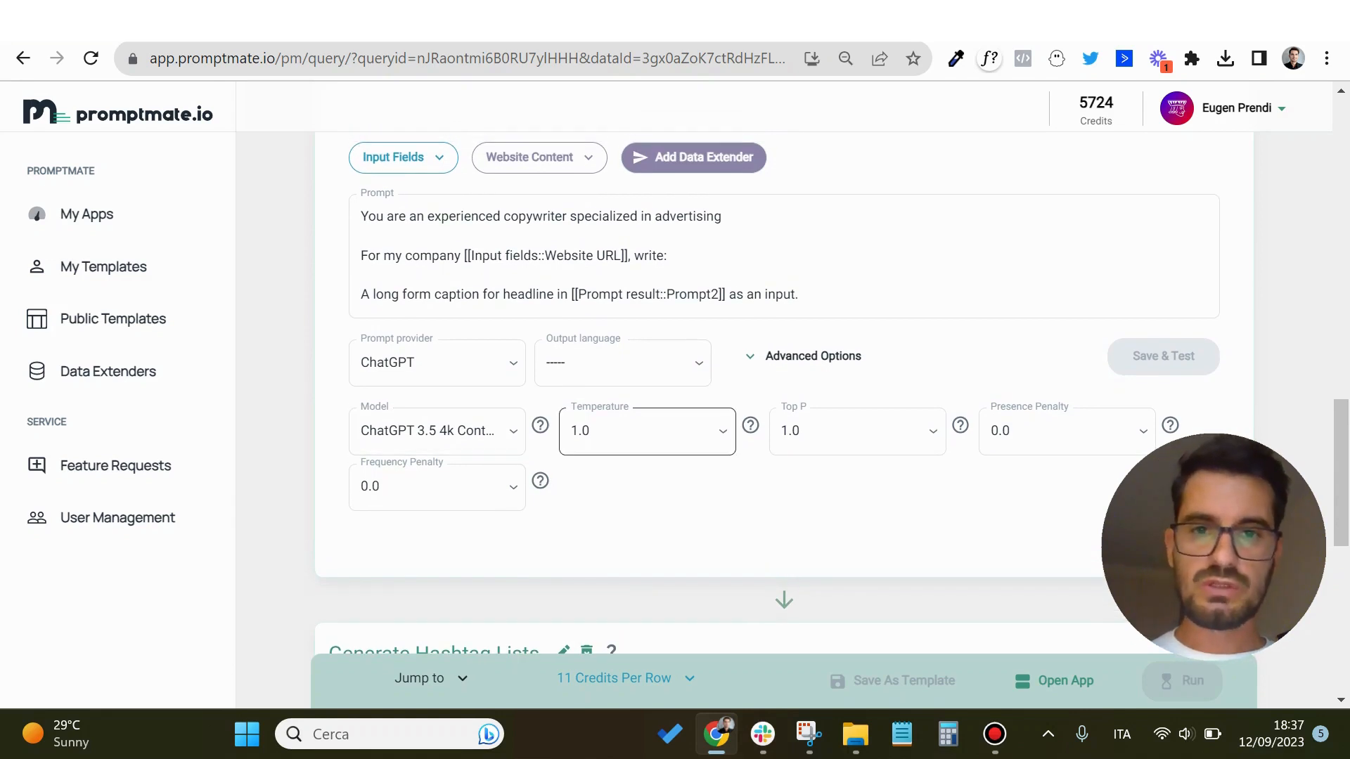
pyautogui.scroll(-1, 647, 428)
pyautogui.scroll(-1, 647, 422)
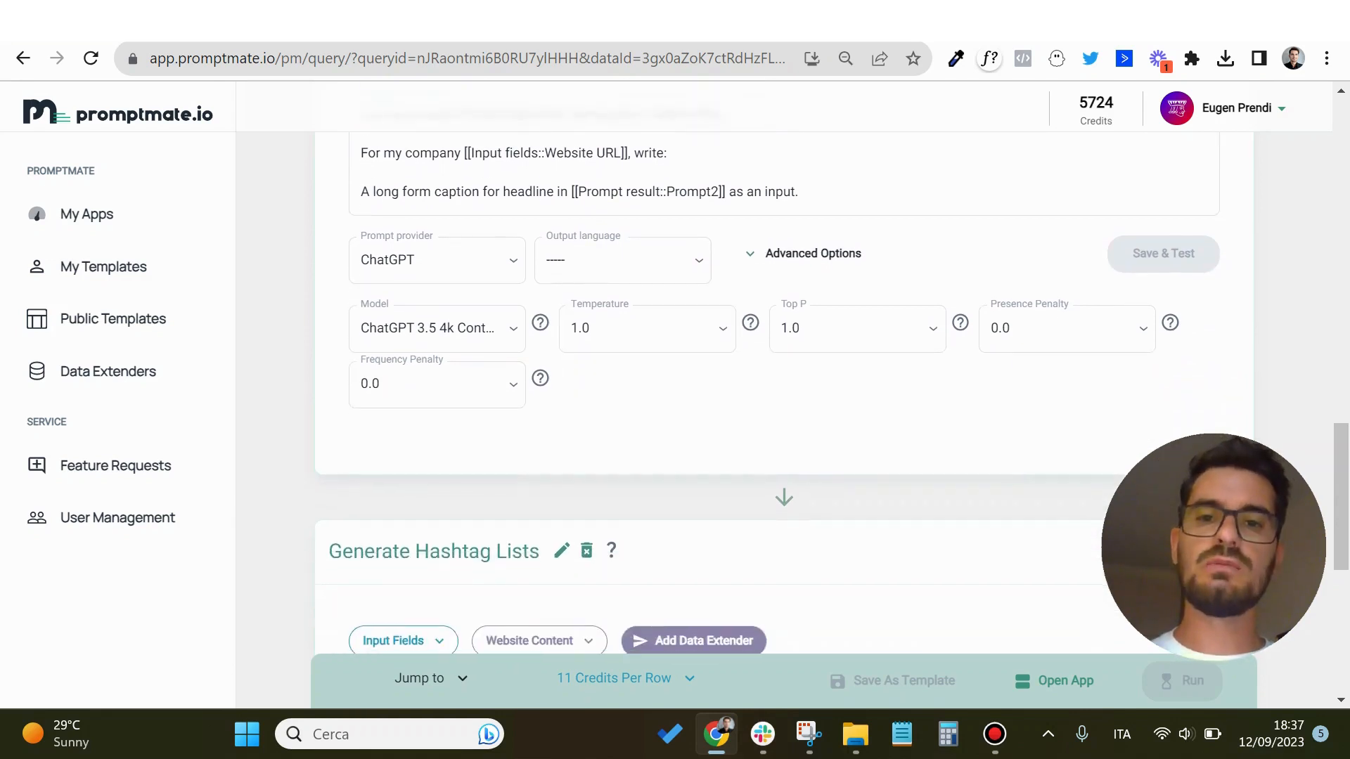
pyautogui.scroll(1, 632, 421)
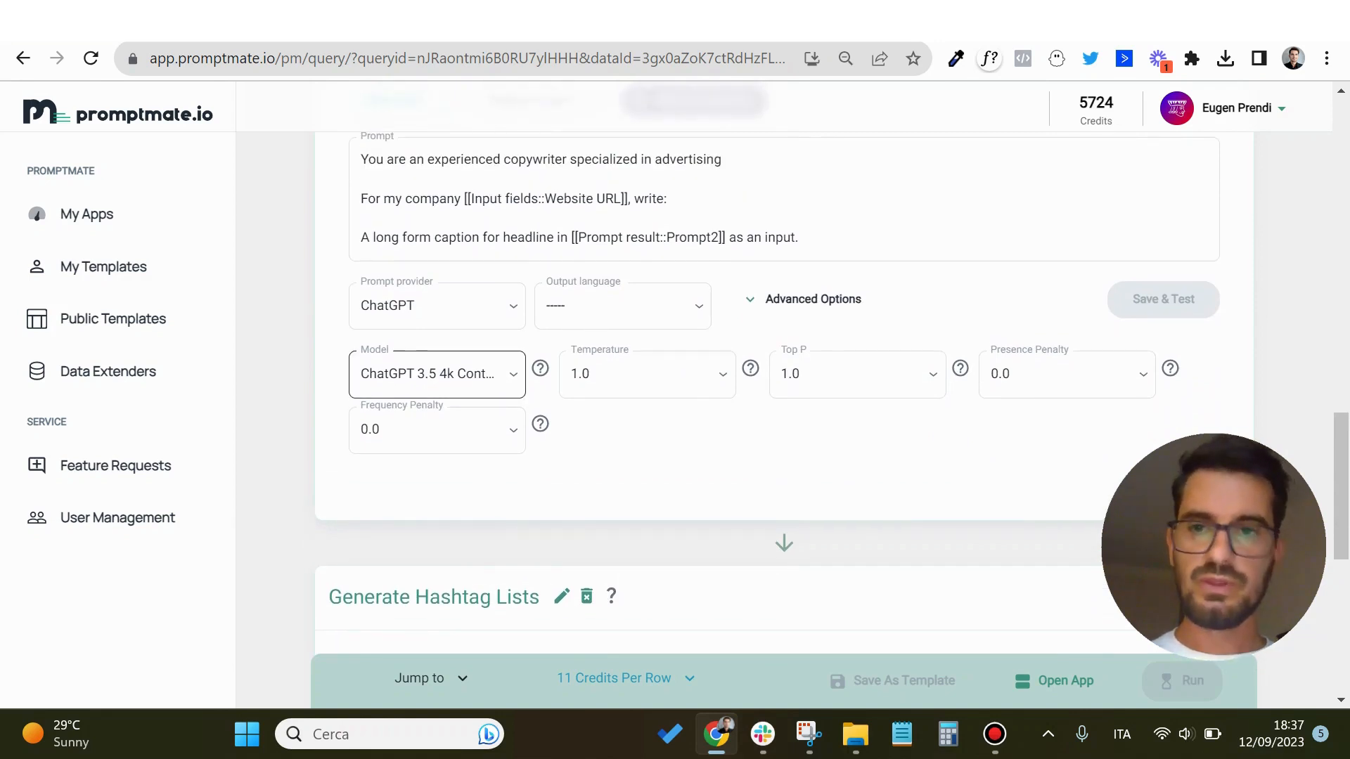
# Check the selectable ChatGPT models and their credit costs for the Write Copy or Post Caption prompt, keeping the current model
pyautogui.click(436, 373)
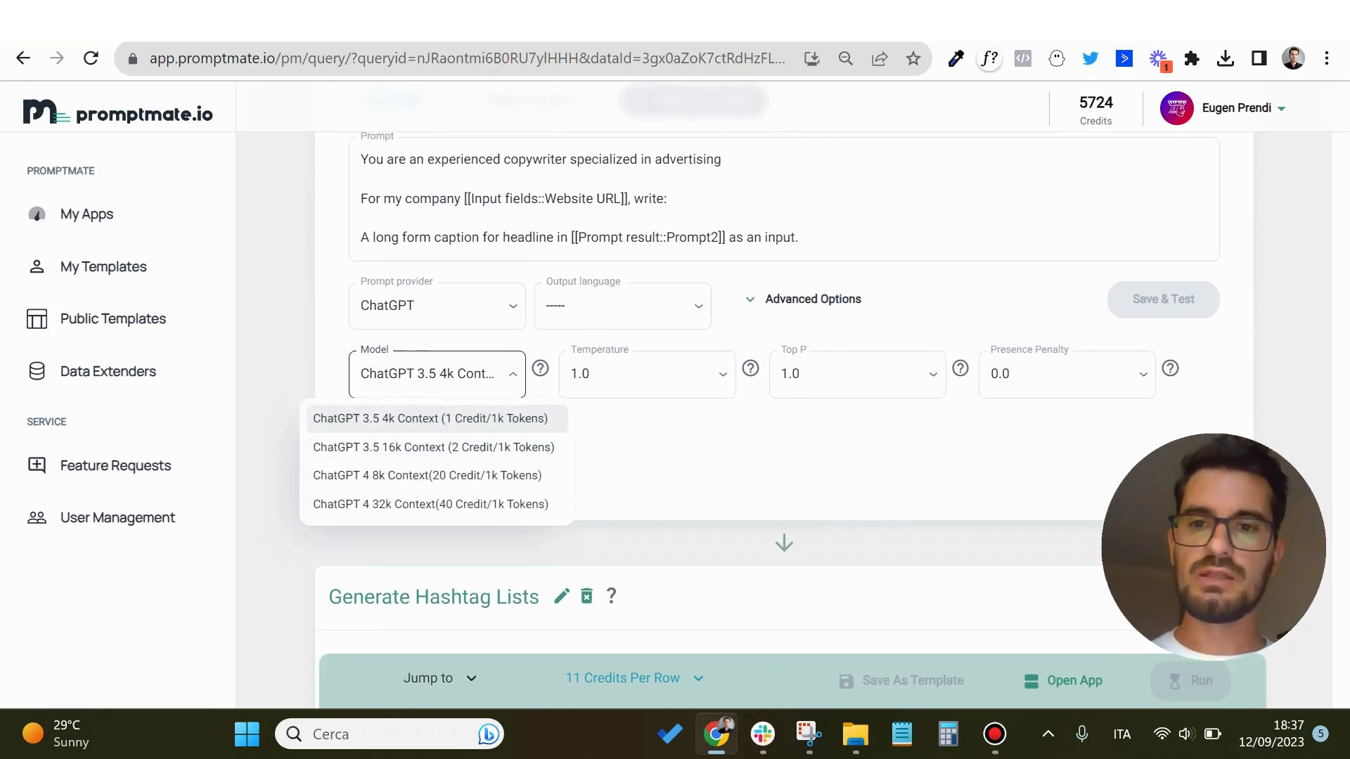
pyautogui.click(436, 374)
pyautogui.click(436, 373)
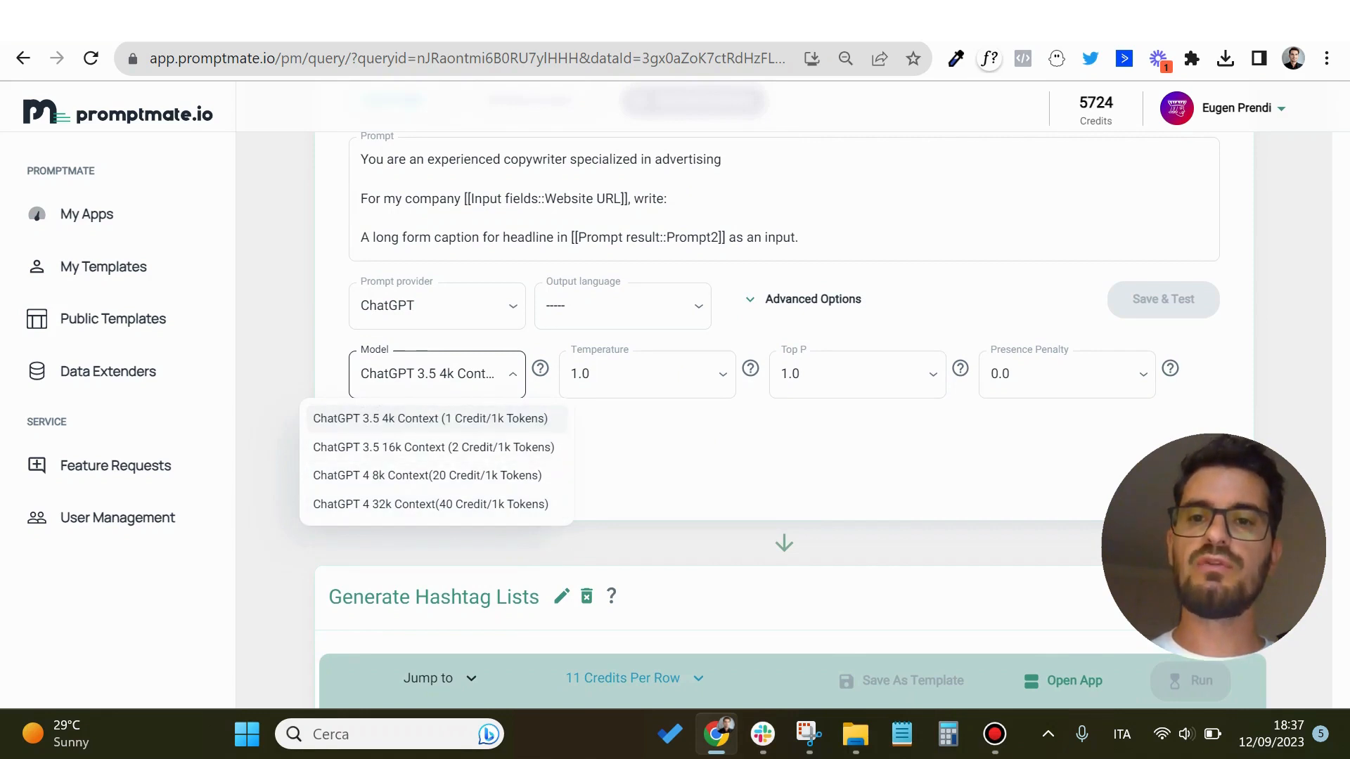
pyautogui.click(654, 449)
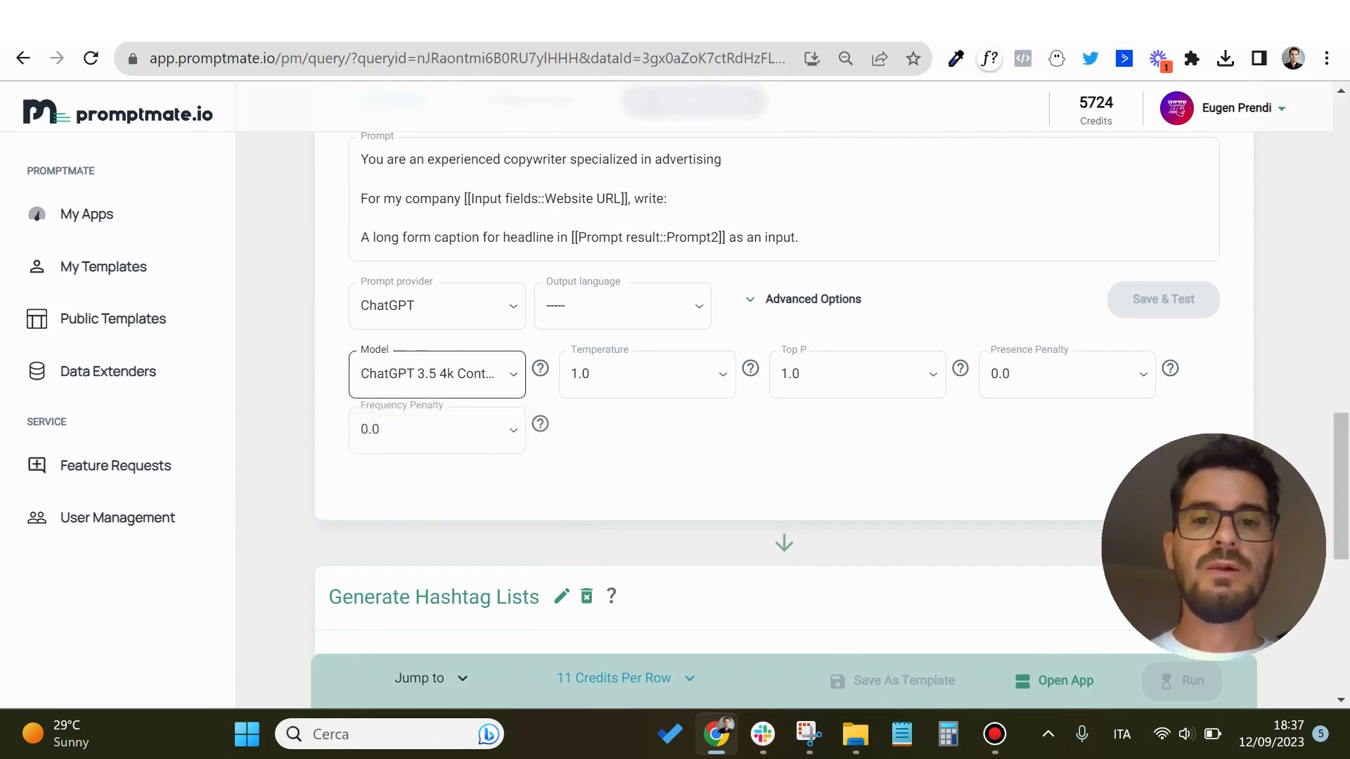
# Revisit the exported Google Sheets results and the public template page, and return to the Generate Hashtag Lists prompt in Promptmate
pyautogui.scroll(-8, 653, 351)
pyautogui.hotkey('ctrl', 'Tab')
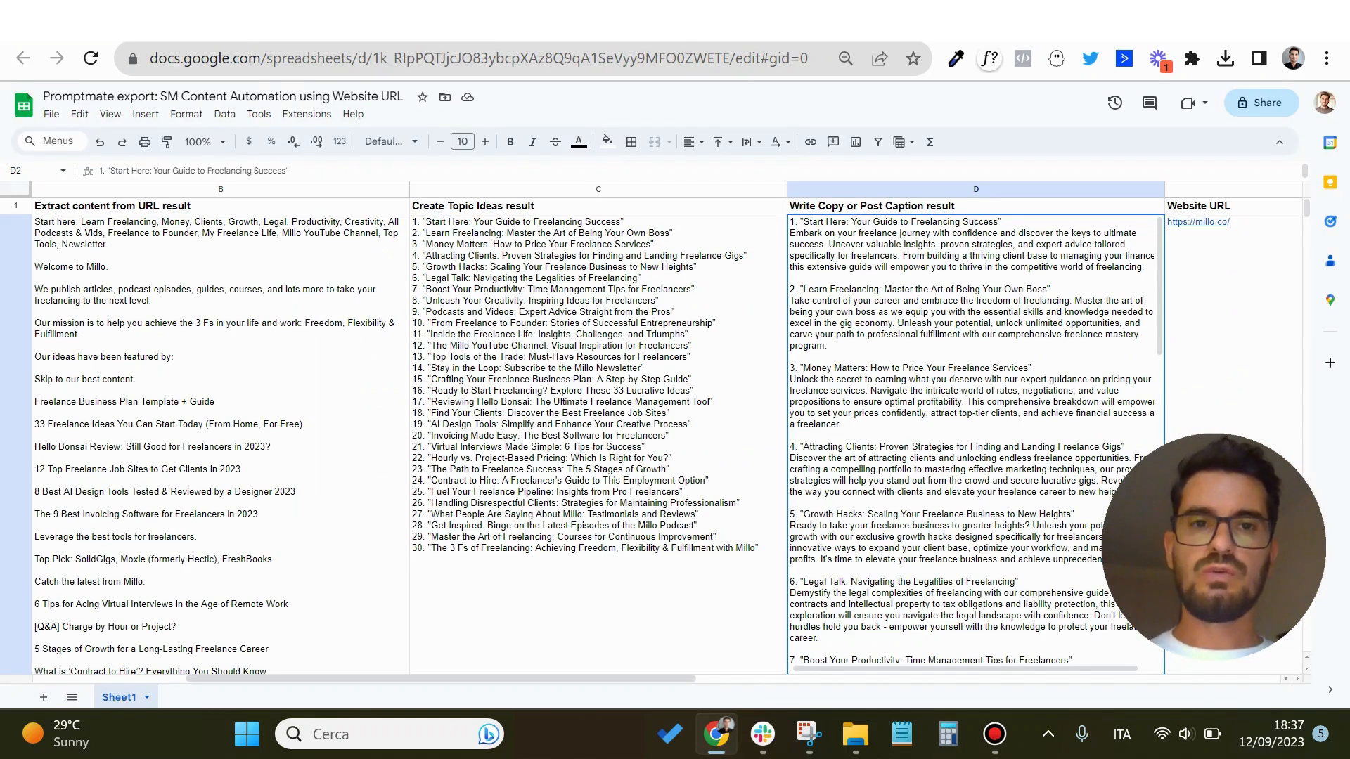
pyautogui.hscroll(1, 970, 443)
pyautogui.click(1230, 492)
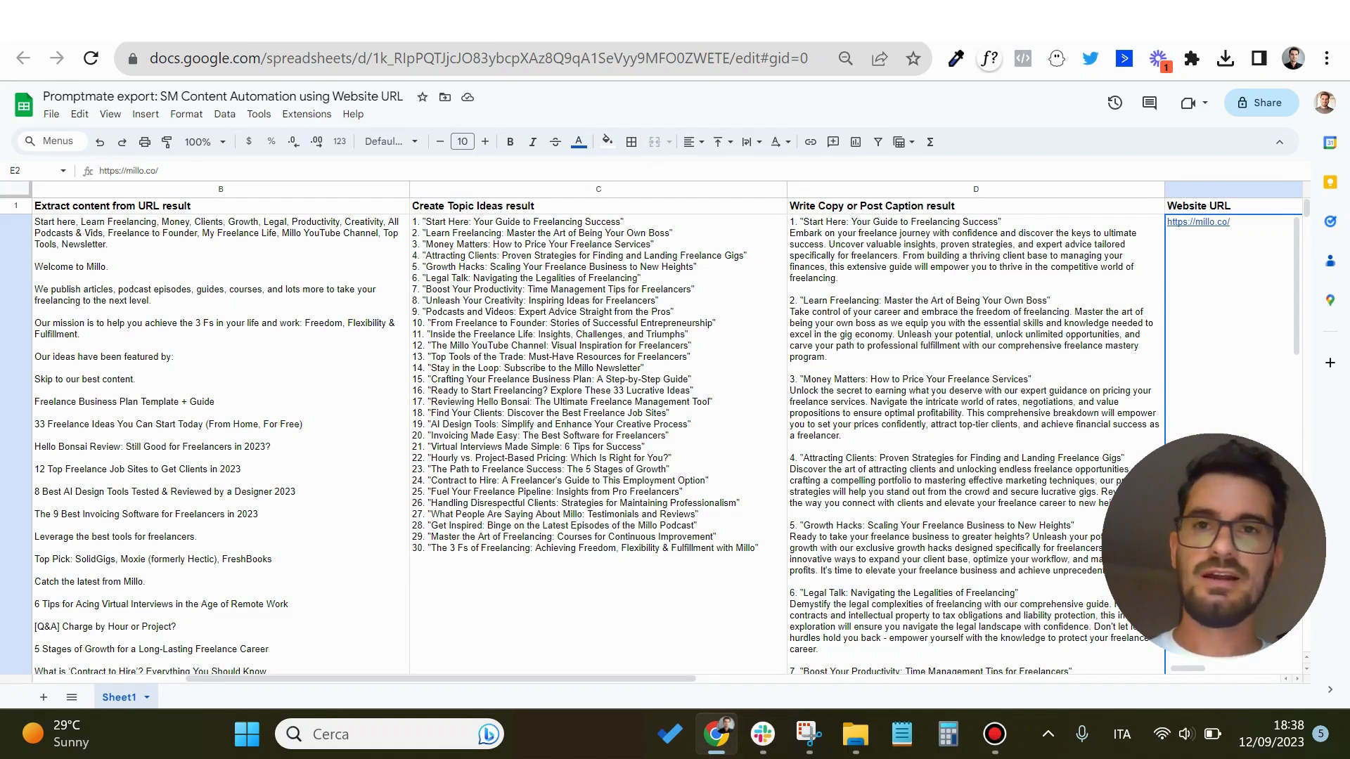
pyautogui.hotkey('ctrl', 'shift', 'Tab')
pyautogui.hotkey('ctrl', 'shift', 'Tab')
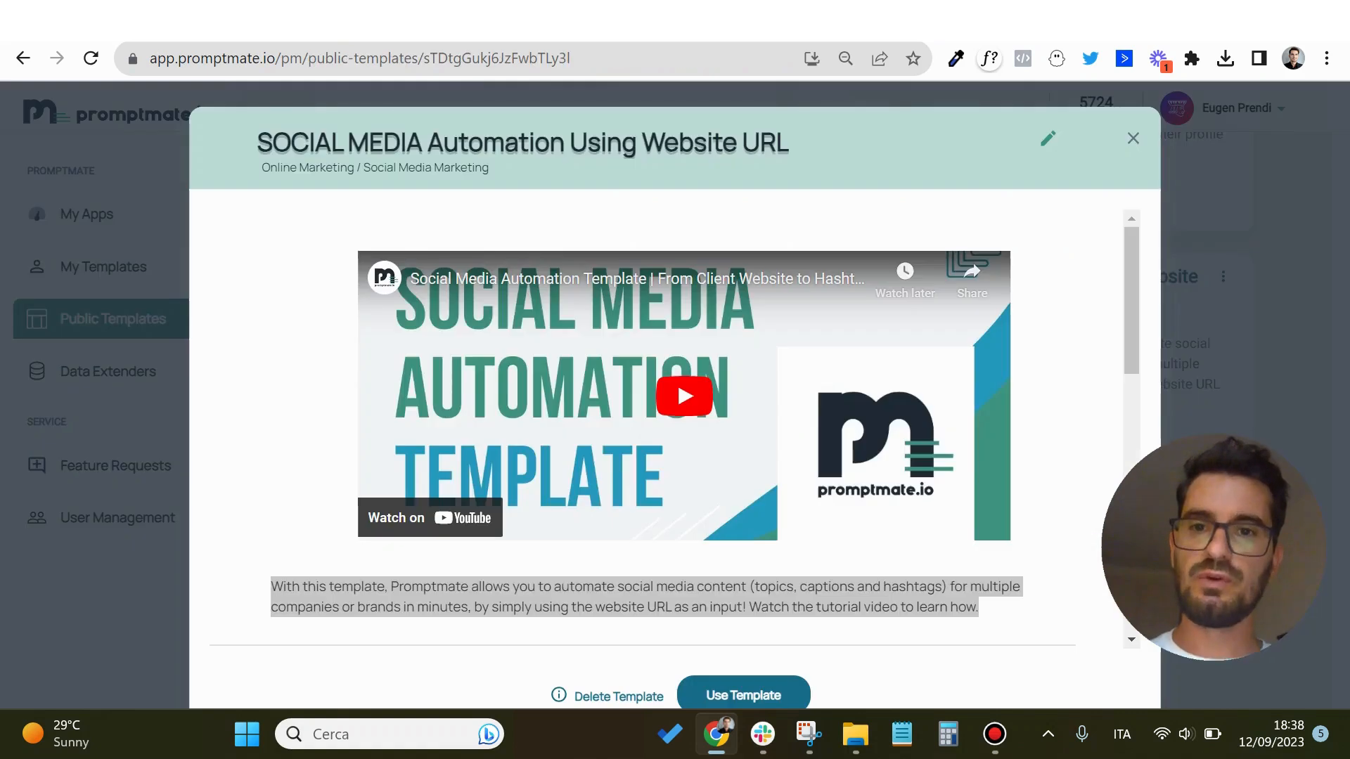
pyautogui.hotkey('ctrl', 'Tab')
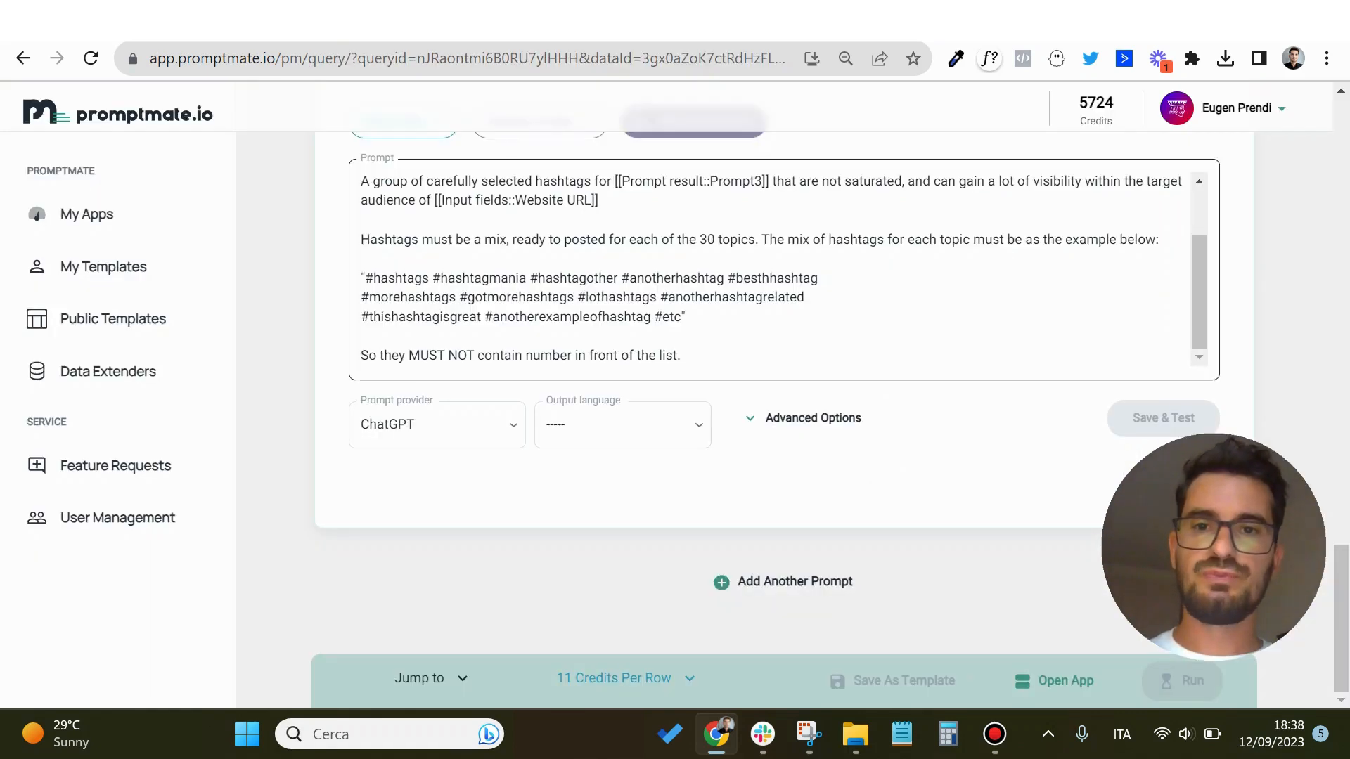